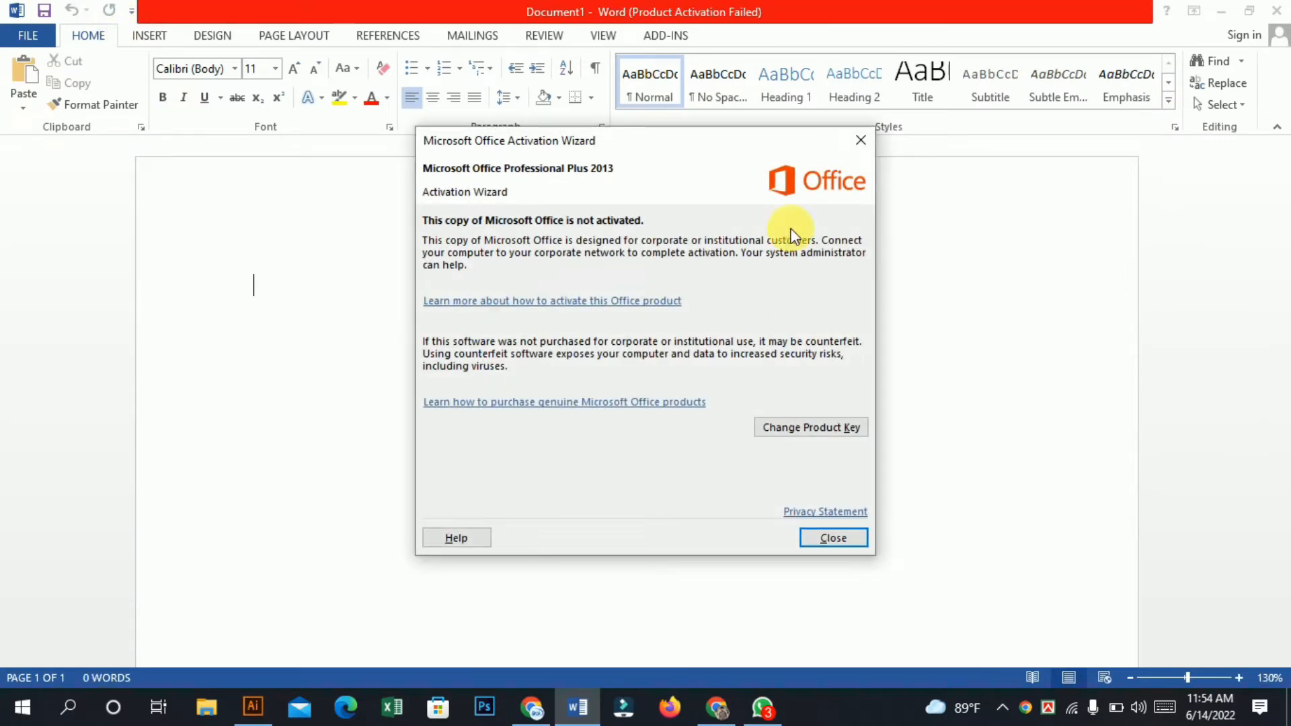
# Dismiss the Microsoft Office Activation Wizard to reach the blank document
pyautogui.click(862, 141)
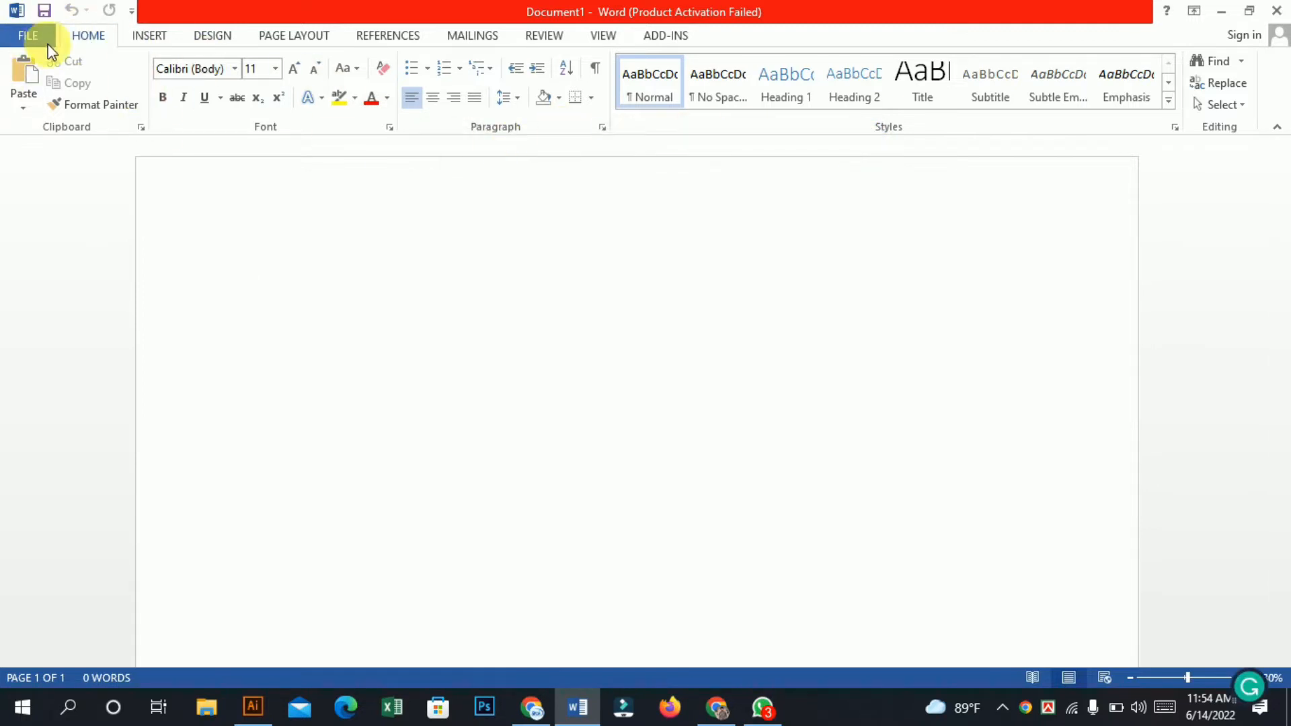
pyautogui.click(37, 41)
pyautogui.click(45, 30)
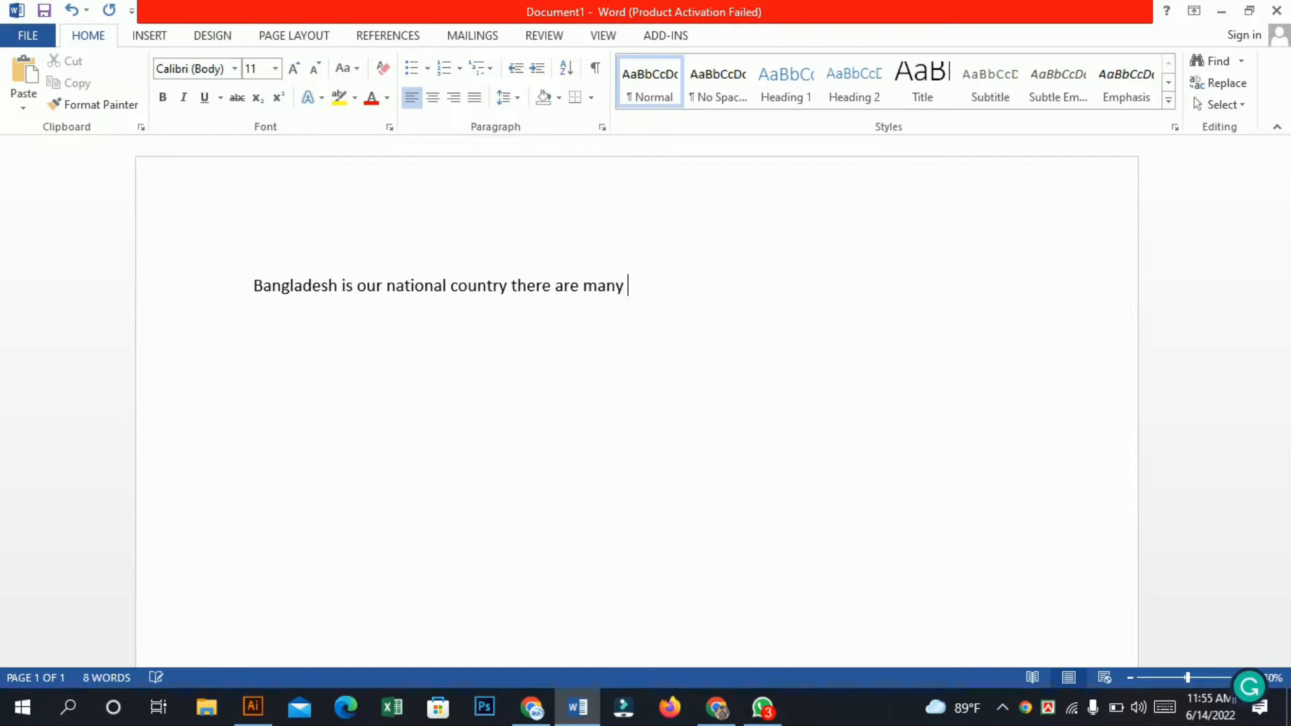
# Enlarge the sentence "Bangladesh is our national country there are many" to font size 18
pyautogui.tripleClick(445, 288)
pyautogui.click(571, 286)
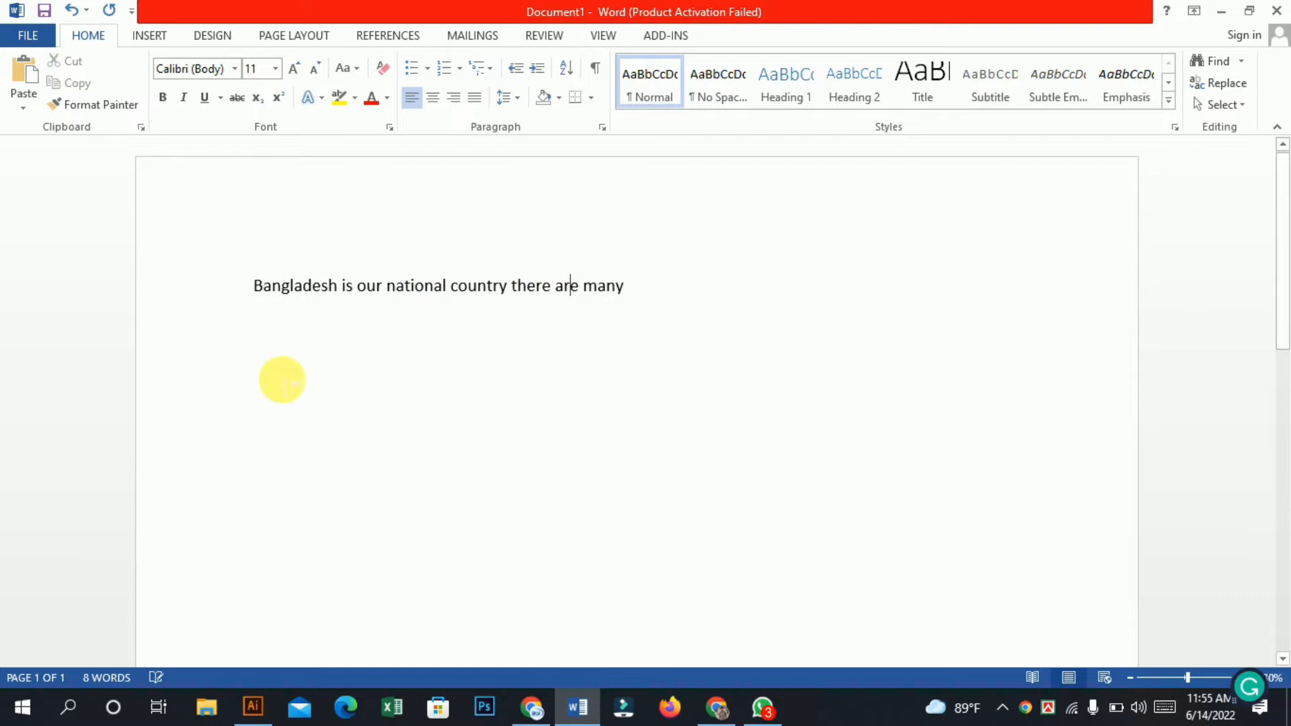
pyautogui.click(251, 239)
pyautogui.click(298, 66)
pyautogui.click(297, 66)
pyautogui.click(298, 66)
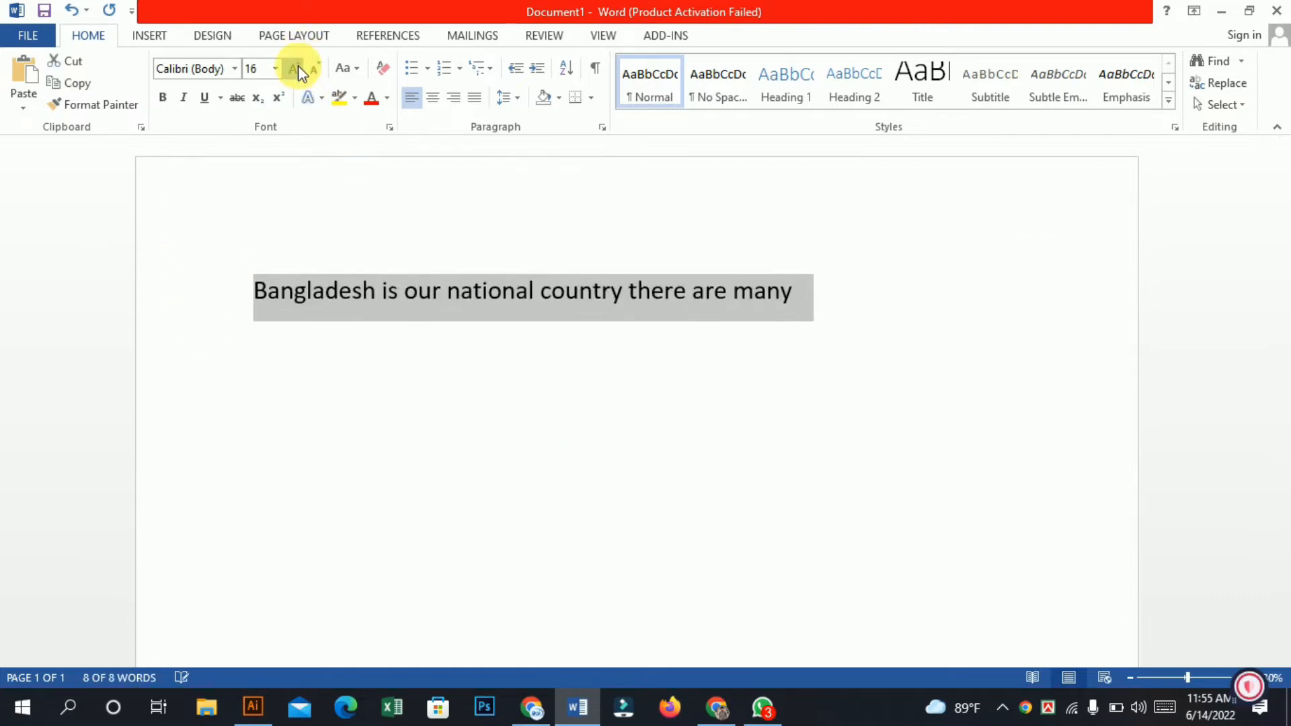
pyautogui.click(297, 66)
pyautogui.click(227, 357)
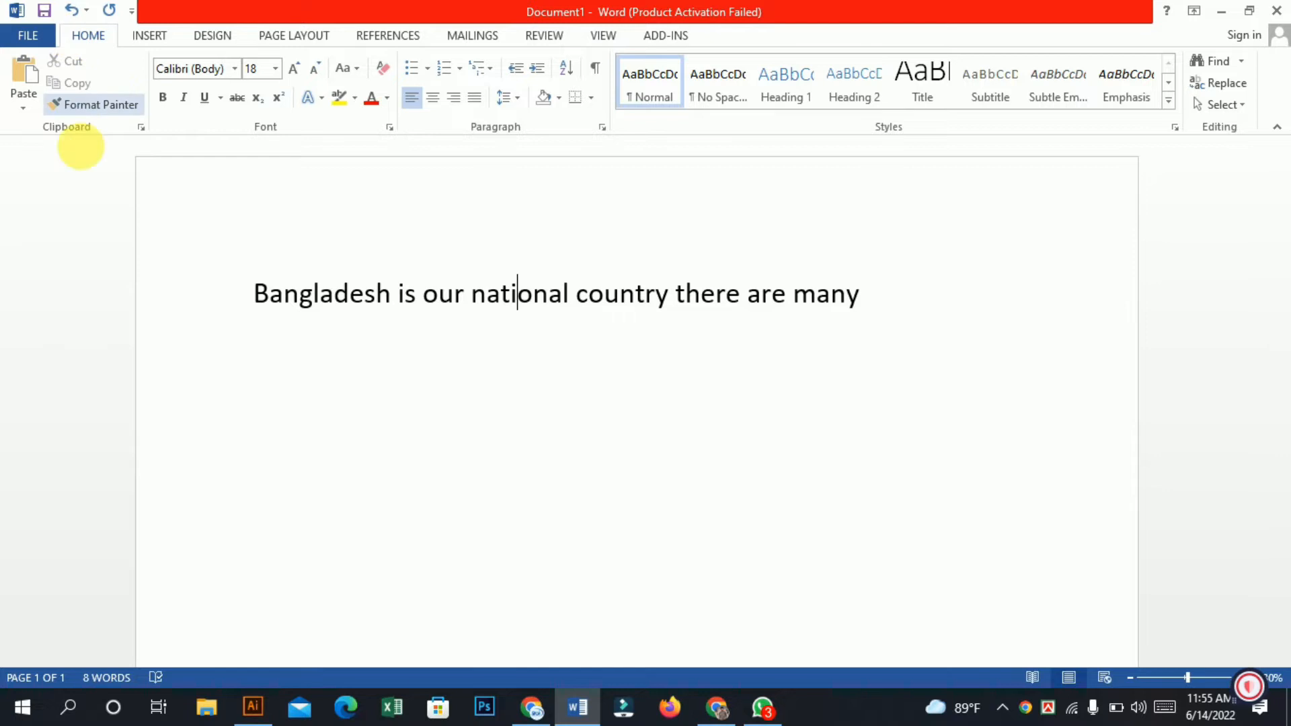
# Copy the sentence and paste it so that it stands on two consecutive lines
pyautogui.moveTo(256, 294); pyautogui.dragTo(1112, 281)
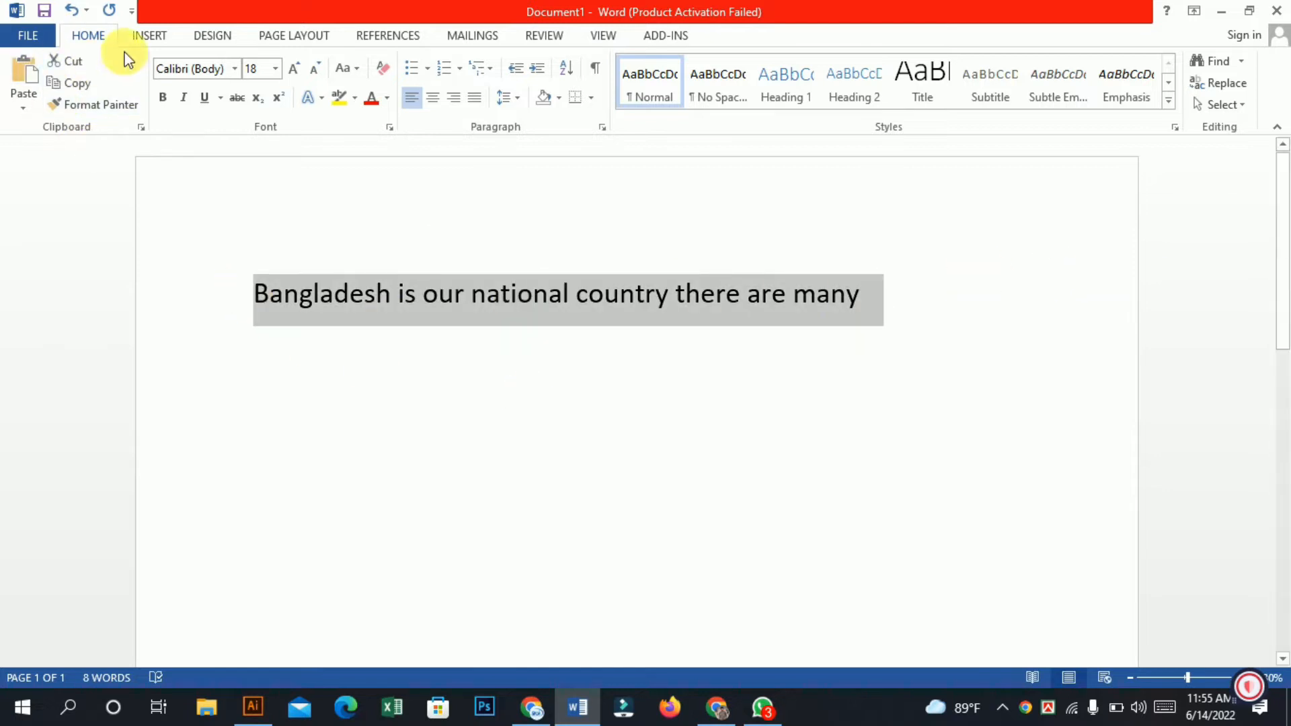
pyautogui.click(94, 91)
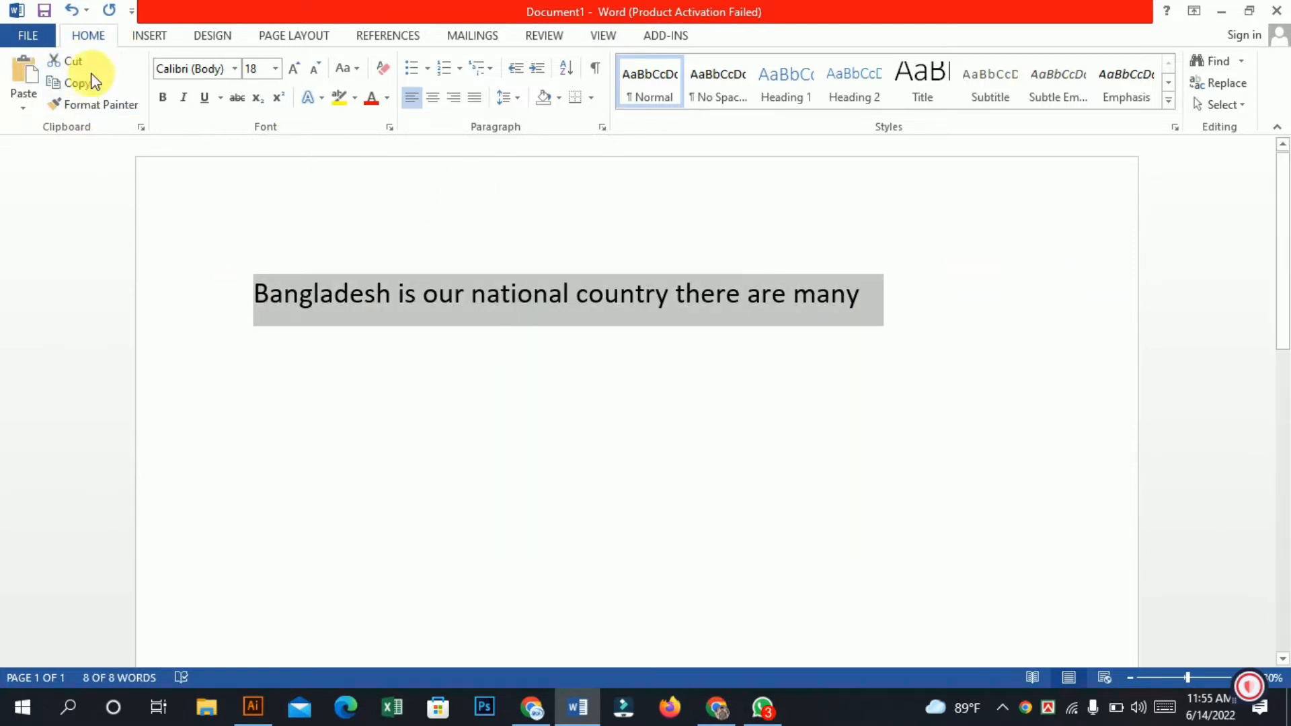
pyautogui.click(20, 76)
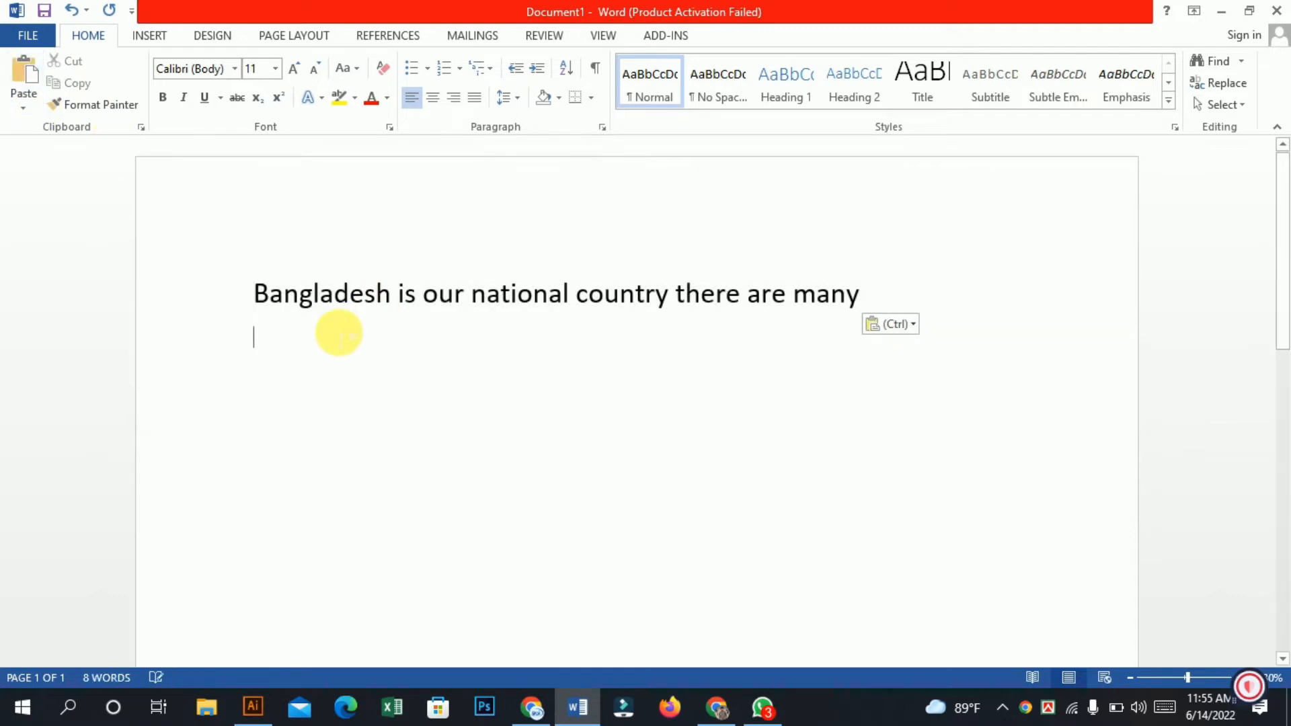
pyautogui.click(22, 75)
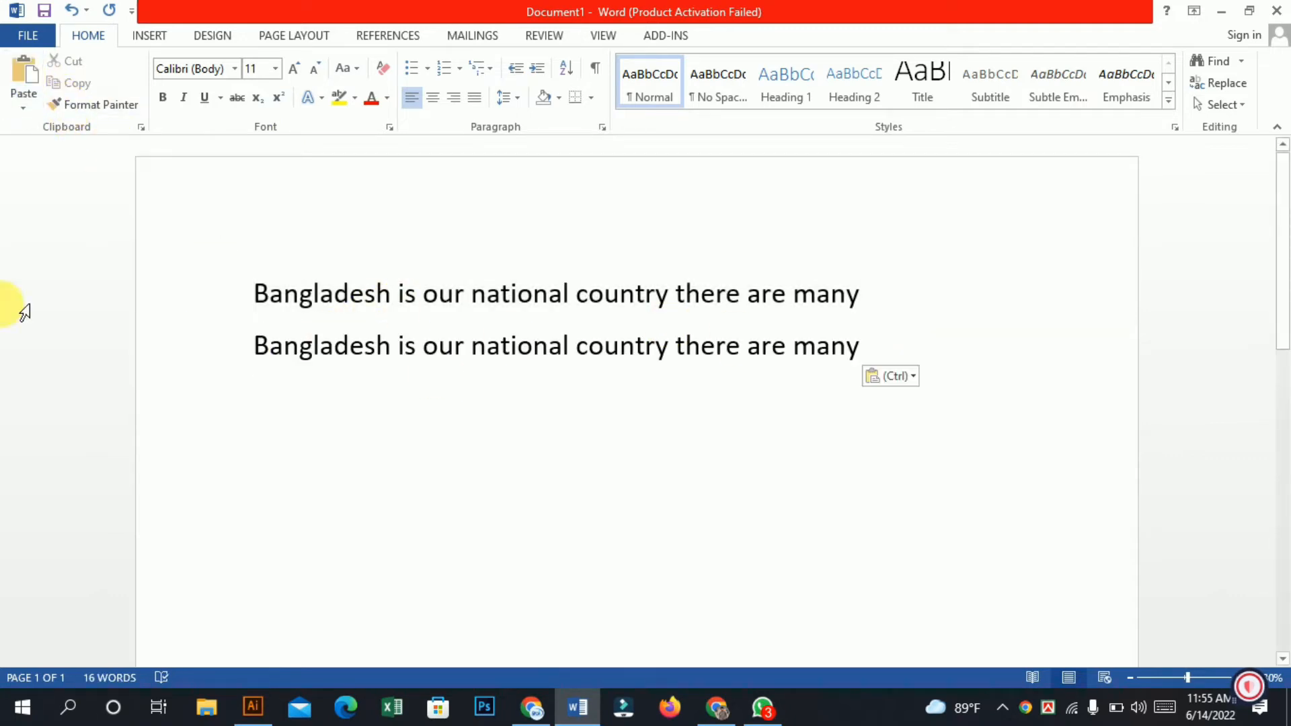
# Cut both sentences and paste them back at the same place
pyautogui.moveTo(208, 267); pyautogui.dragTo(1095, 474)
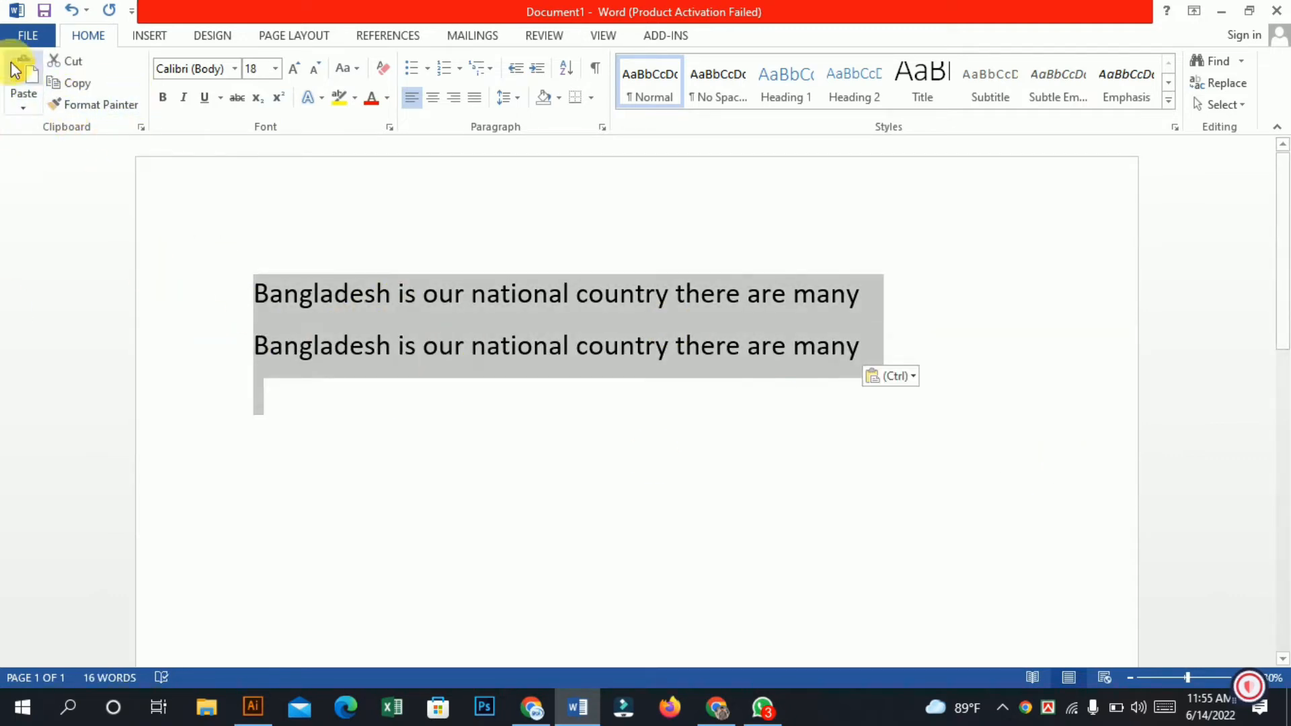
pyautogui.click(67, 70)
pyautogui.click(22, 75)
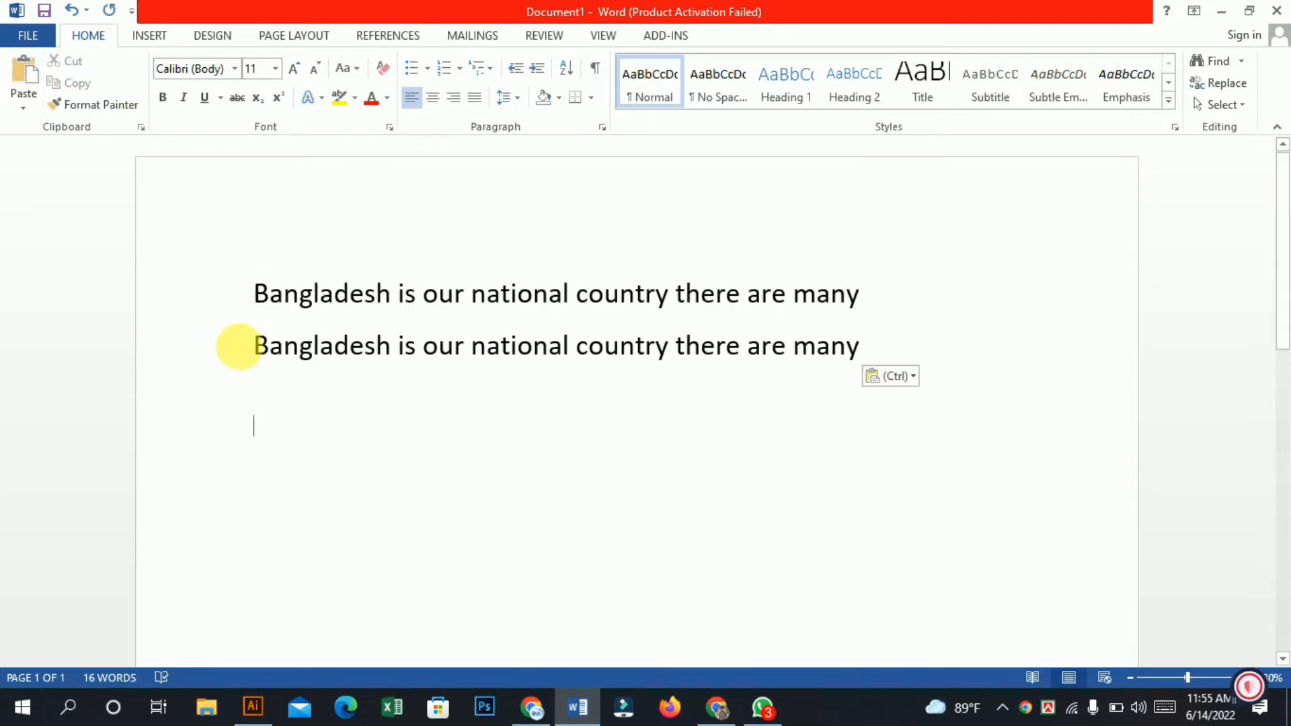
# Copy both sentences and look at the paste options available on the empty line below them
pyautogui.moveTo(234, 266); pyautogui.dragTo(761, 360)
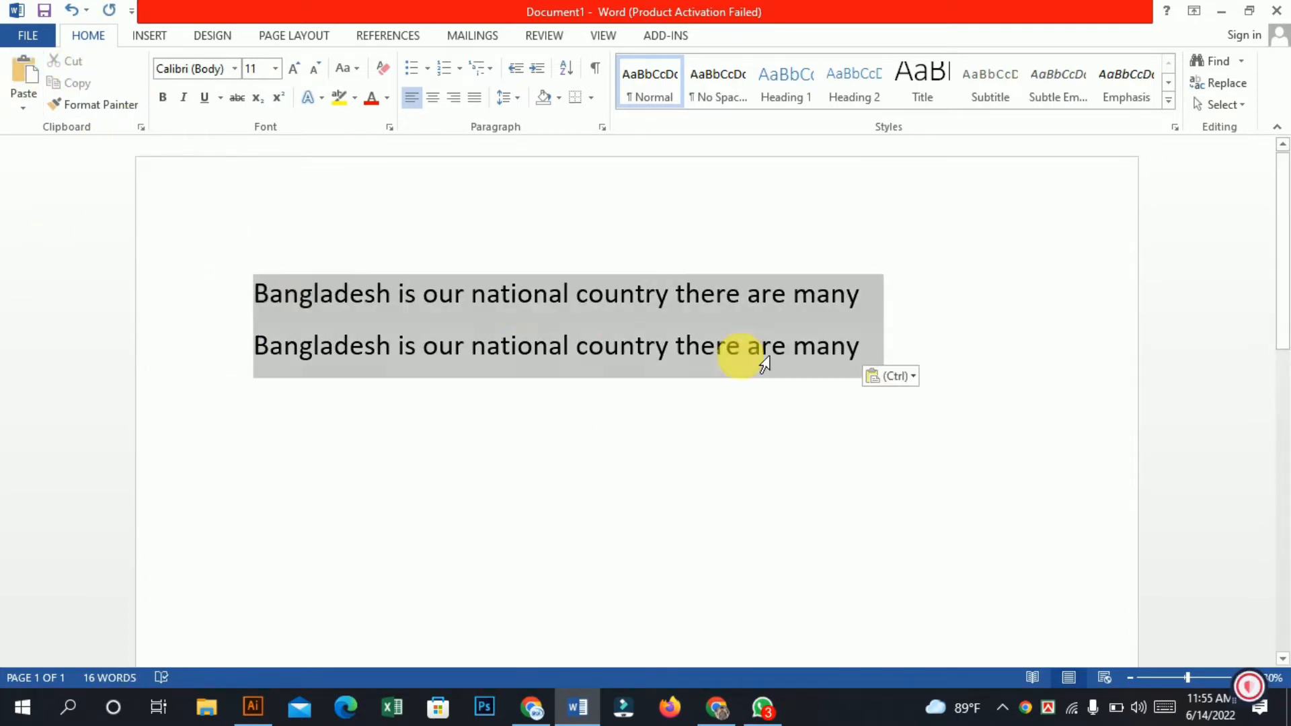
pyautogui.rightClick(518, 306)
pyautogui.click(564, 336)
pyautogui.rightClick(340, 306)
pyautogui.press('Escape')
pyautogui.click(413, 403)
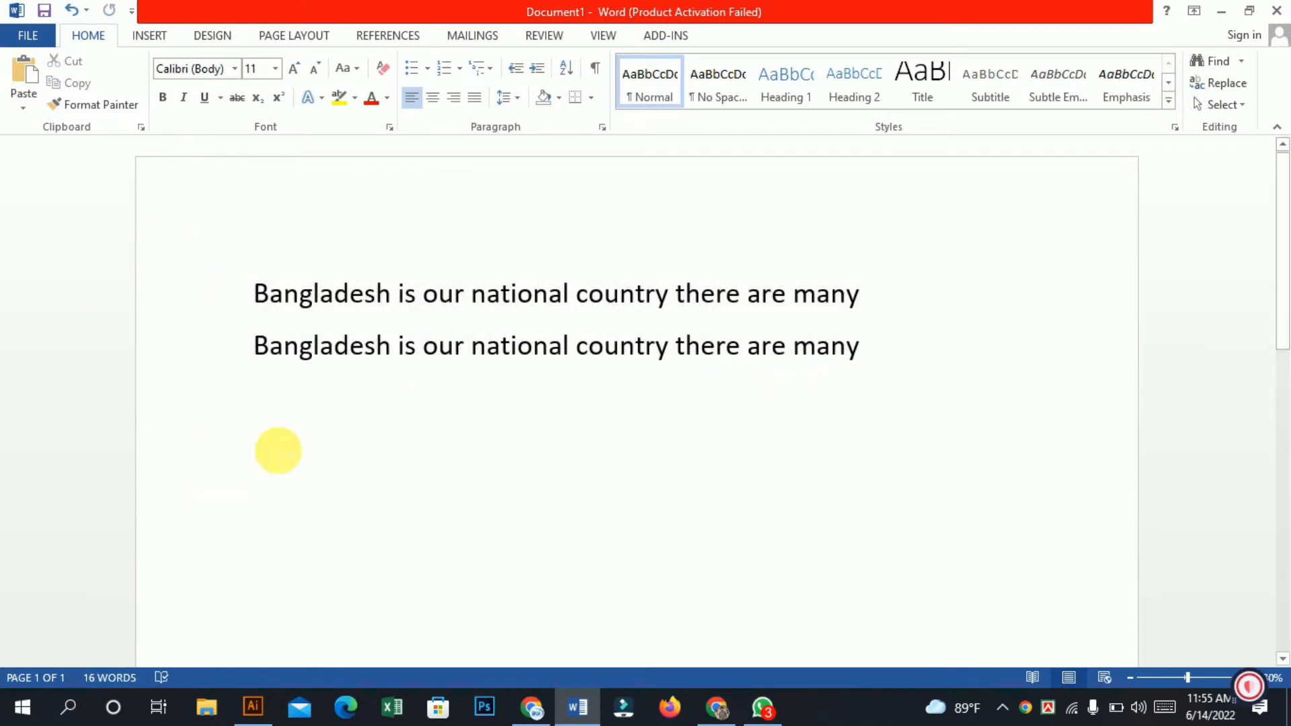
pyautogui.rightClick(346, 407)
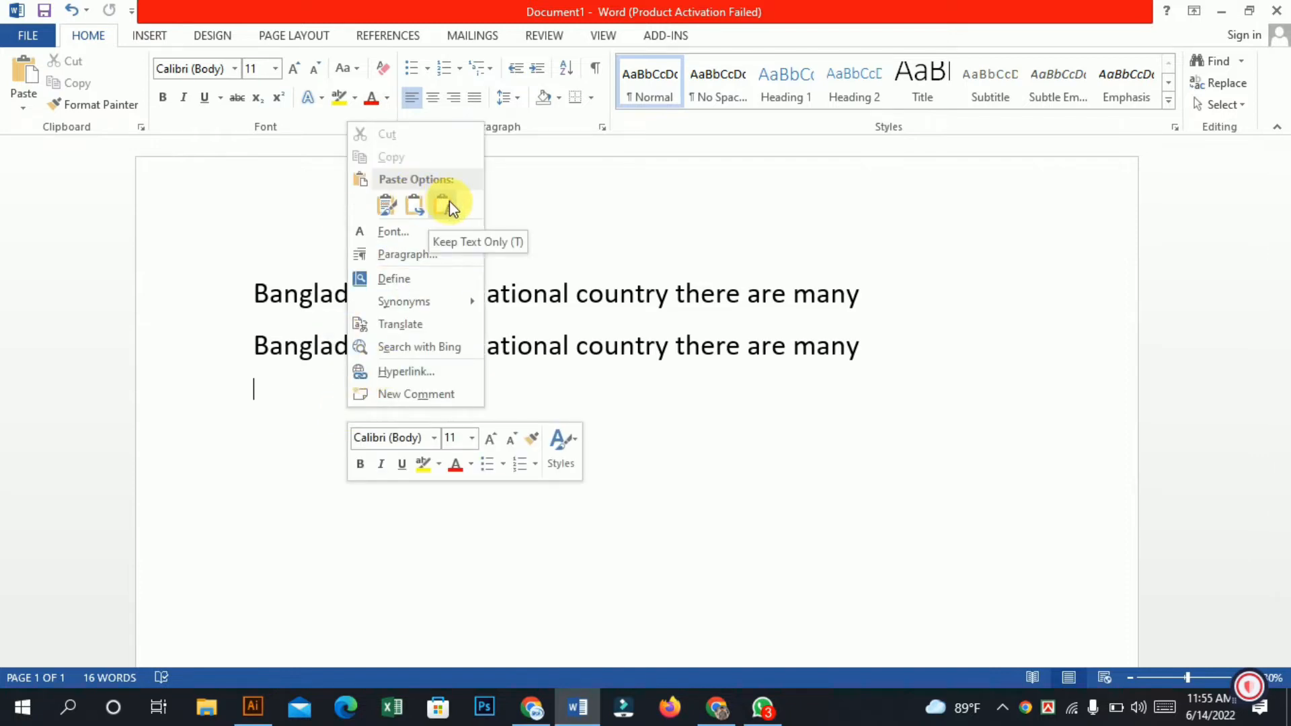
pyautogui.click(440, 419)
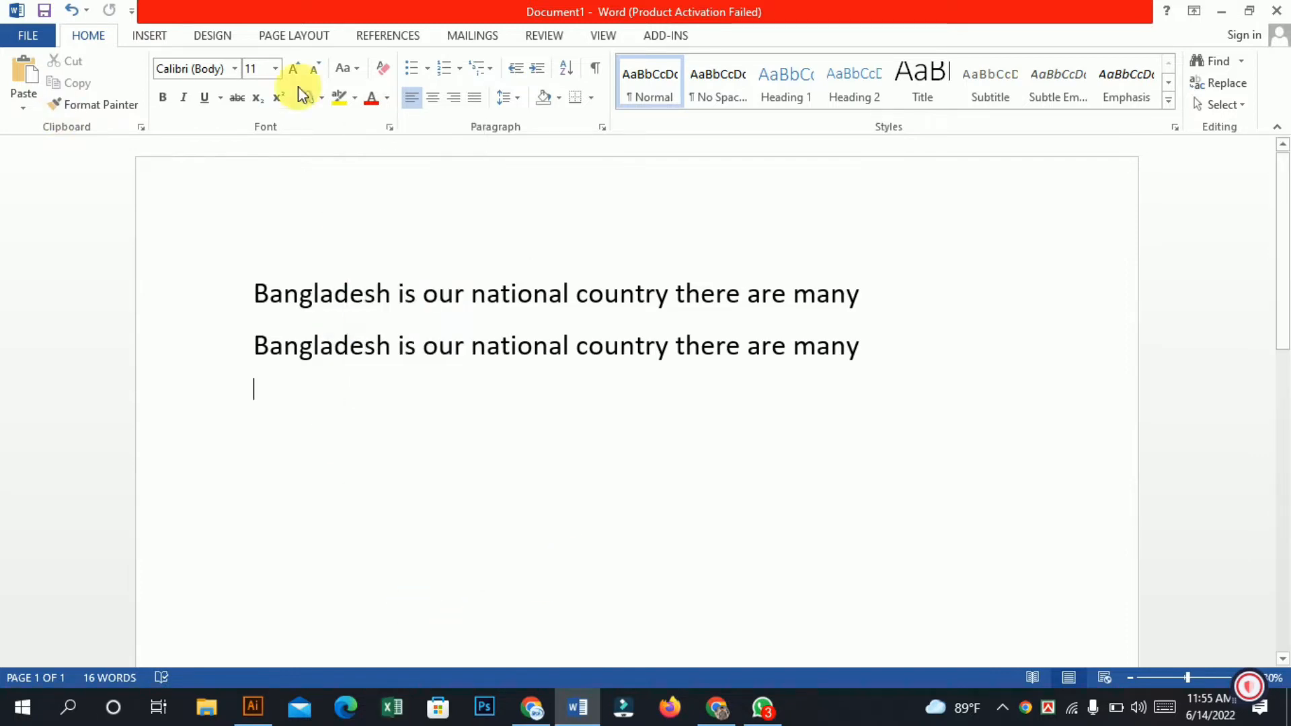
pyautogui.moveTo(225, 309); pyautogui.dragTo(830, 469)
pyautogui.click(830, 468)
pyautogui.moveTo(911, 345); pyautogui.dragTo(774, 504)
pyautogui.click(655, 455)
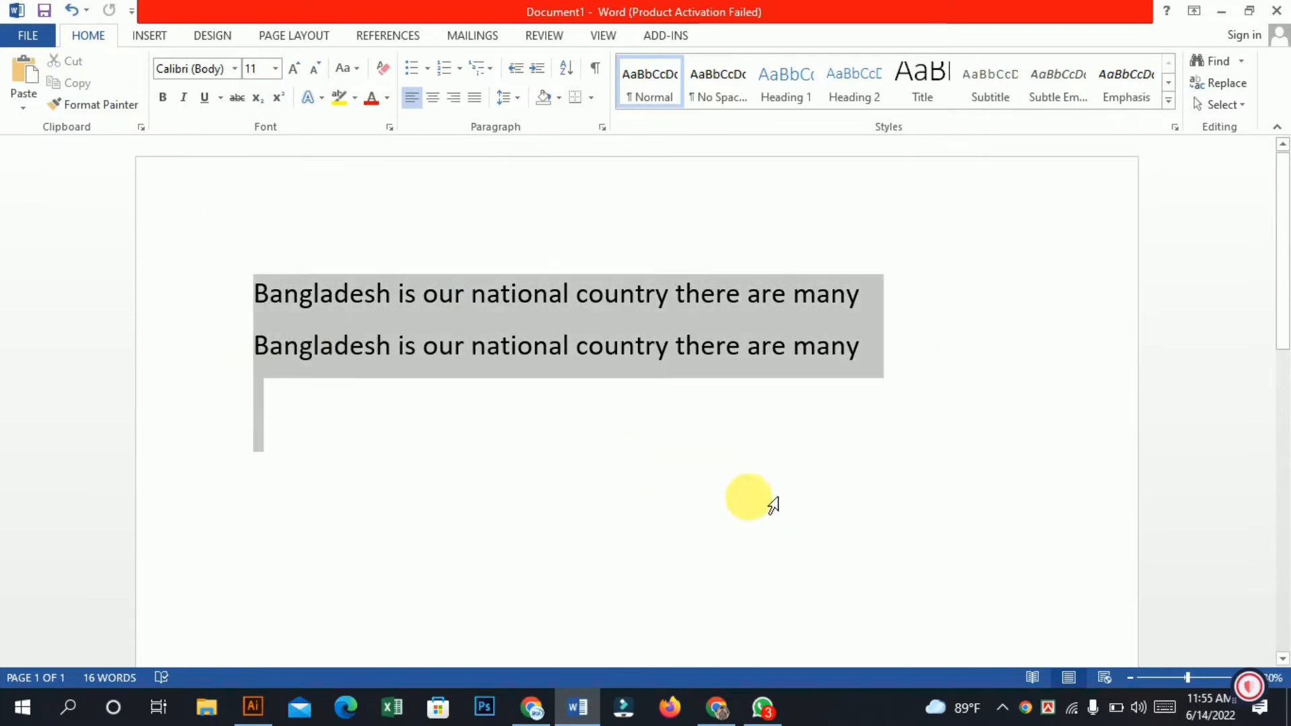
pyautogui.click(568, 466)
pyautogui.tripleClick(107, 236)
pyautogui.click(501, 446)
pyautogui.tripleClick(187, 276)
pyautogui.click(866, 434)
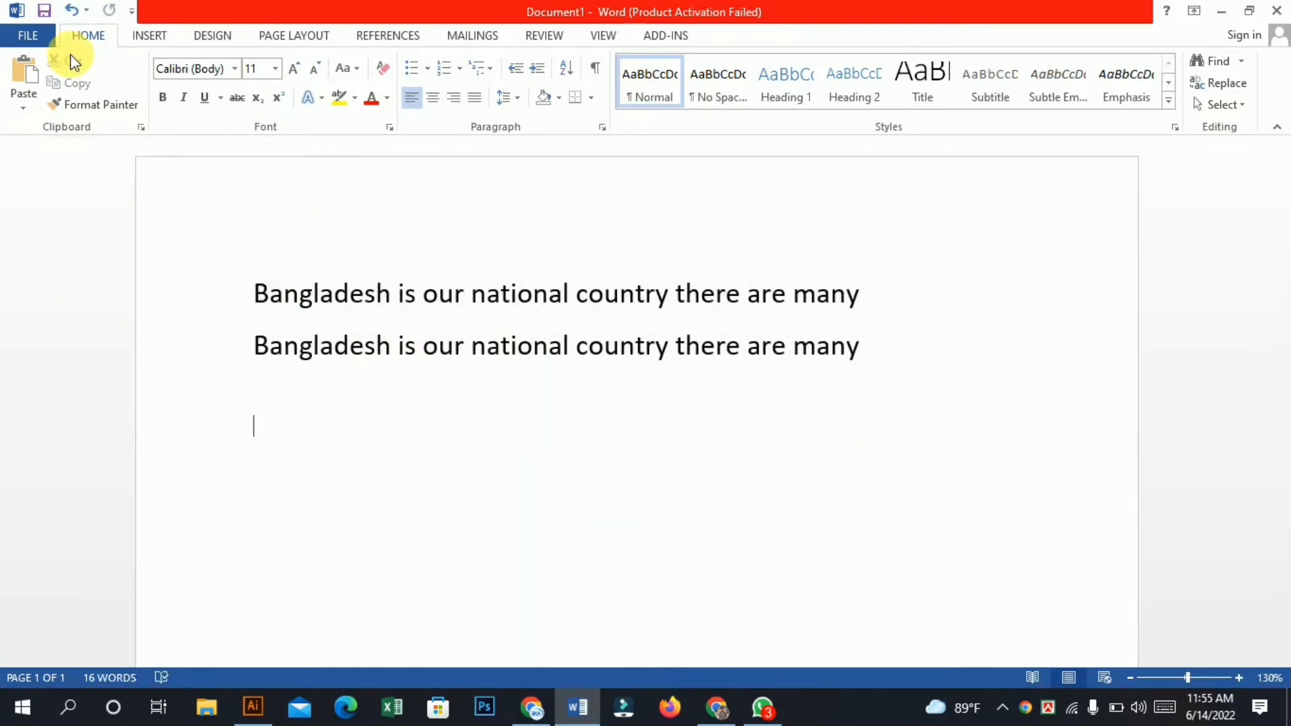
# Change the font of the first sentence to Ethnocentric
pyautogui.moveTo(872, 311); pyautogui.dragTo(250, 296)
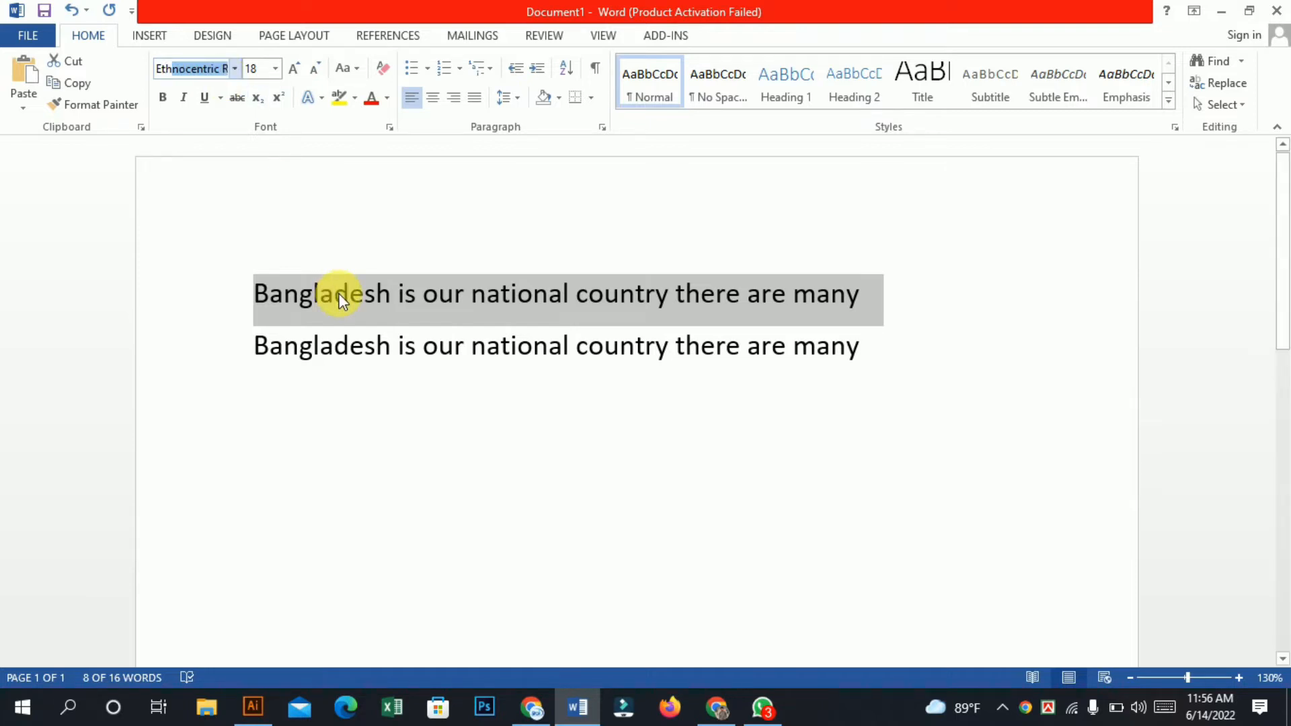
pyautogui.press('Return')
pyautogui.click(418, 476)
pyautogui.tripleClick(698, 299)
pyautogui.click(794, 450)
# Change the font of the second sentence to Alex Brush
pyautogui.moveTo(854, 410); pyautogui.dragTo(130, 361)
pyautogui.click(585, 512)
pyautogui.moveTo(855, 392); pyautogui.dragTo(207, 401)
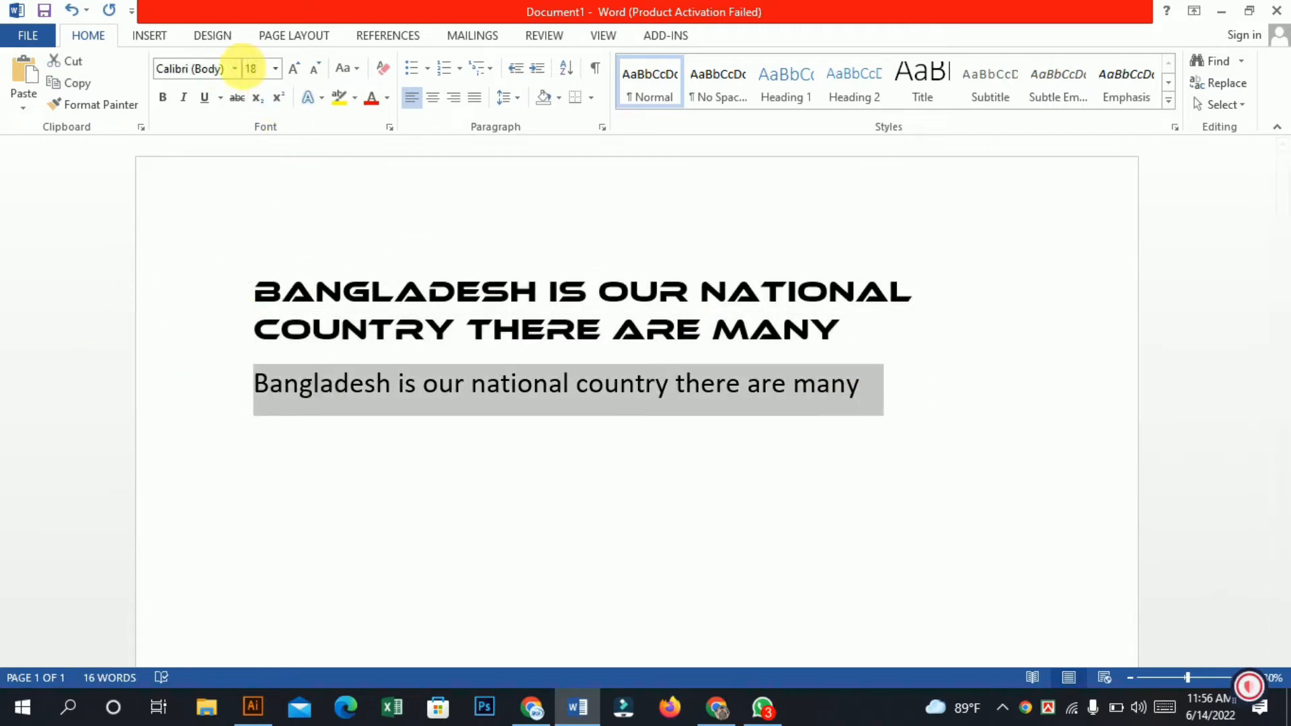
pyautogui.click(235, 68)
pyautogui.scroll(-3, 254, 430)
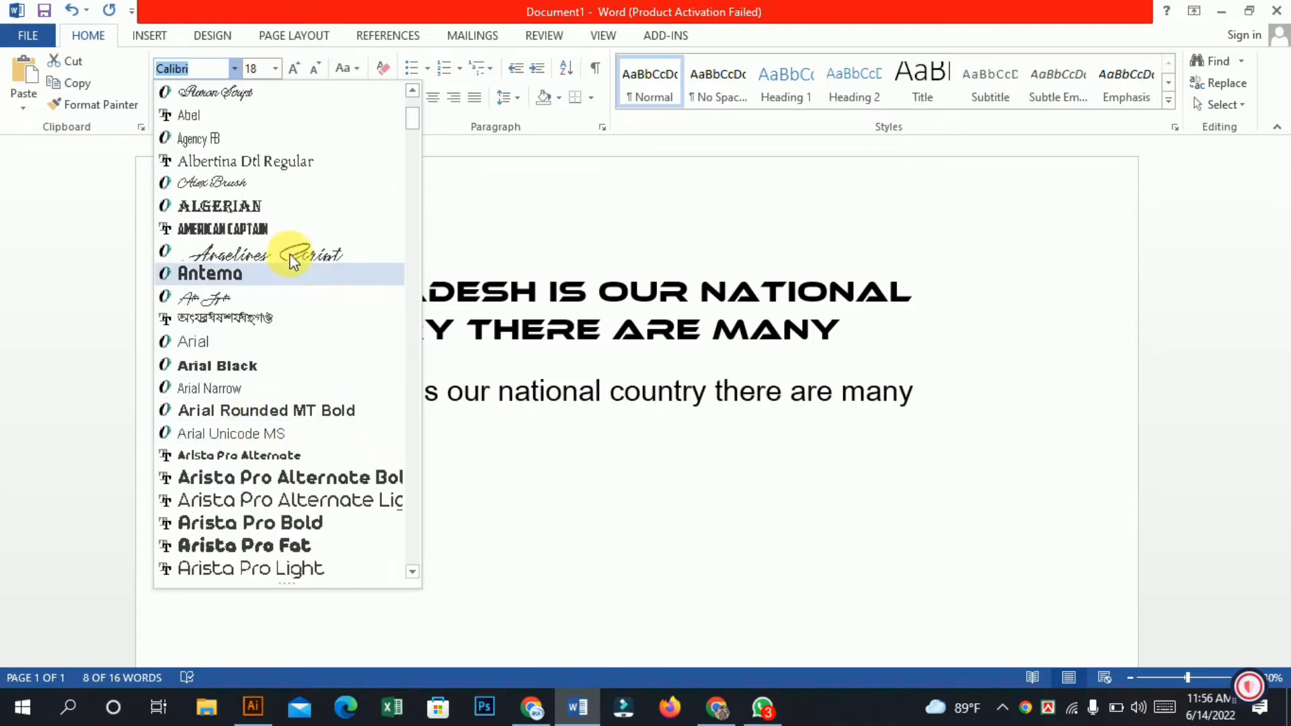
pyautogui.click(257, 185)
pyautogui.click(450, 446)
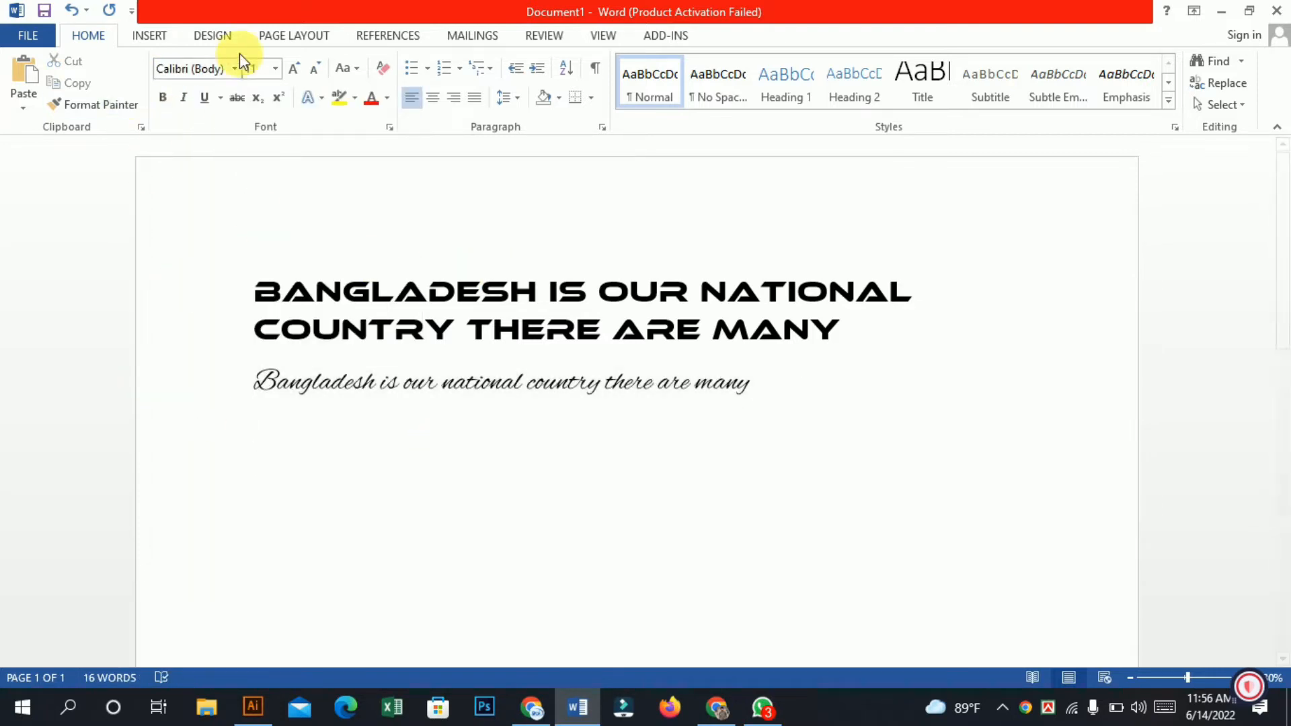
# Paste the two copied sentences on new lines below the Alex Brush sentence
pyautogui.moveTo(254, 384); pyautogui.dragTo(951, 376)
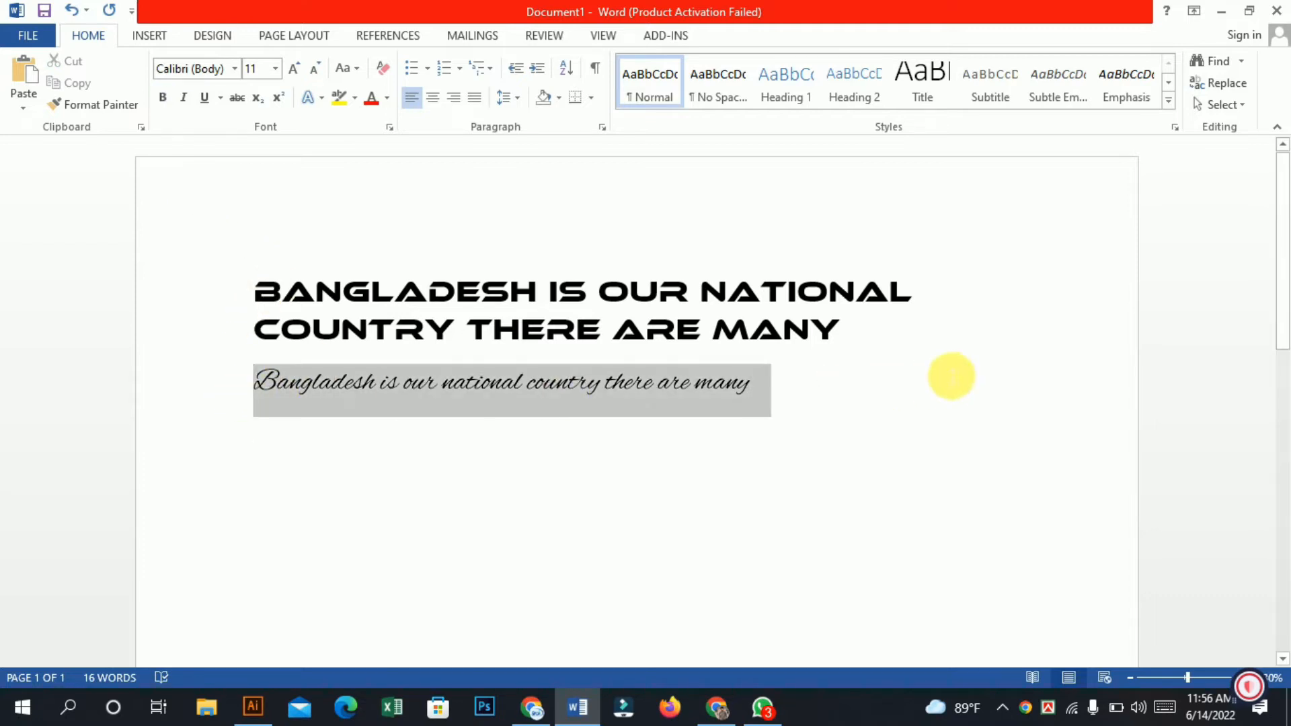
pyautogui.click(805, 375)
pyautogui.press('Return')
pyautogui.write('Bangladesh is our national country there are many Bangladesh is our national country there are many')
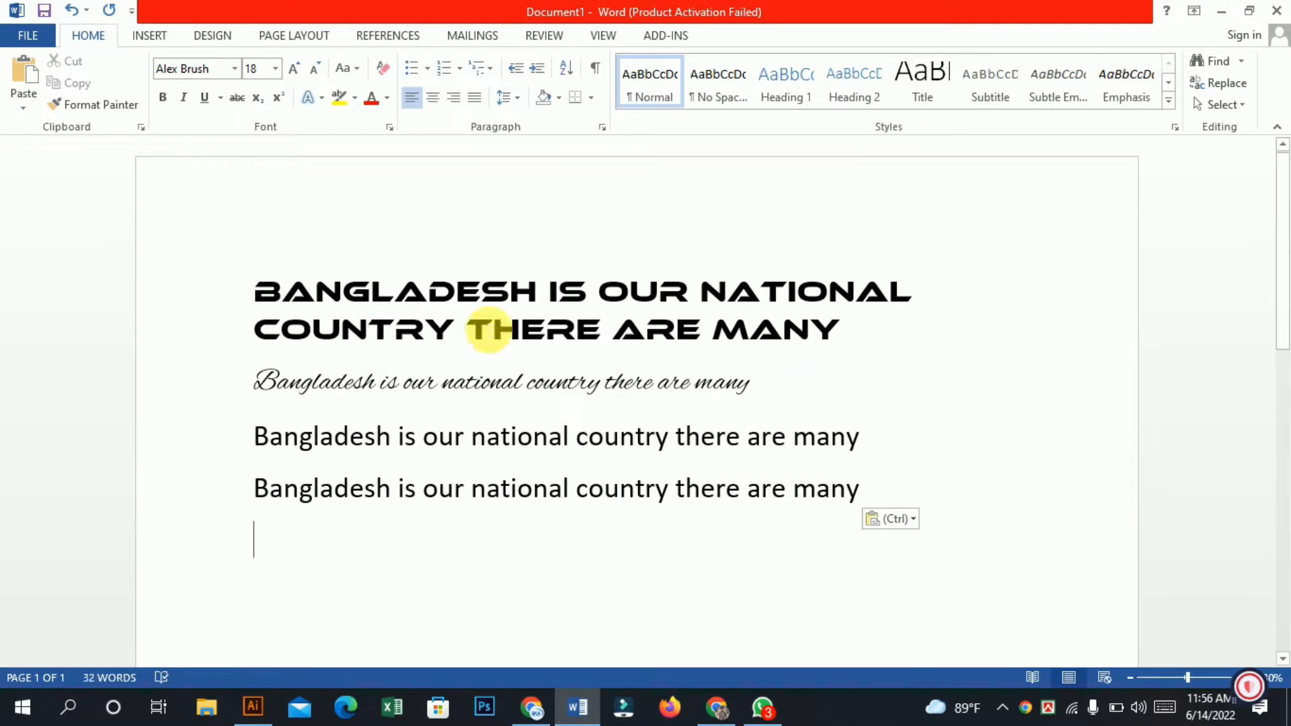
# Look at the available font sizes for the Ethnocentric sentence and make that sentence bold
pyautogui.click(340, 296)
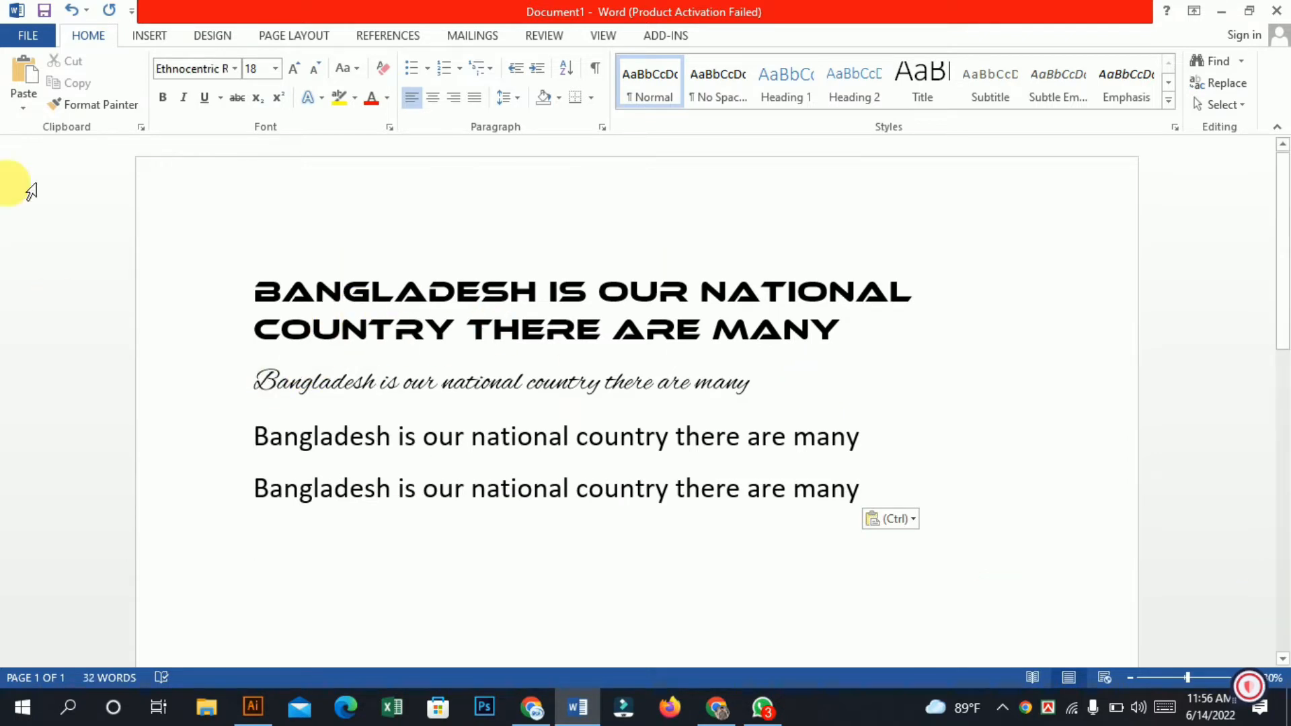
pyautogui.moveTo(256, 289); pyautogui.dragTo(813, 325)
pyautogui.click(276, 71)
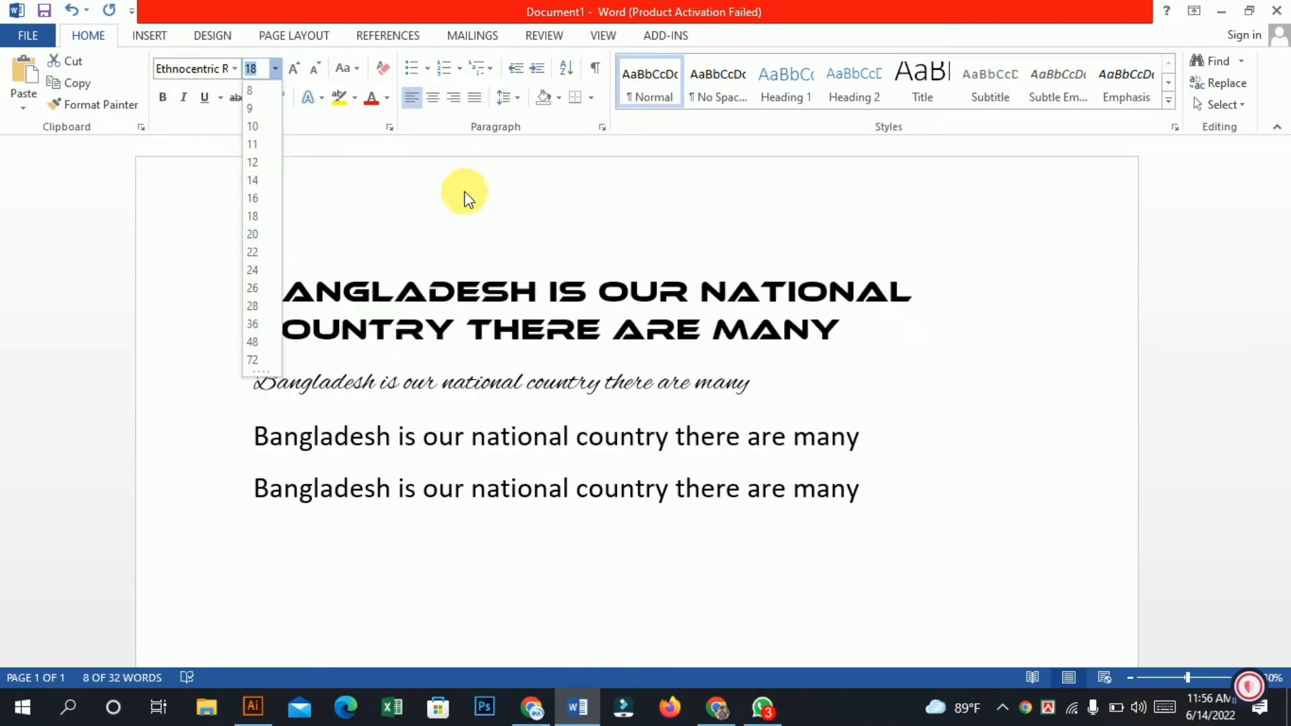
pyautogui.click(502, 214)
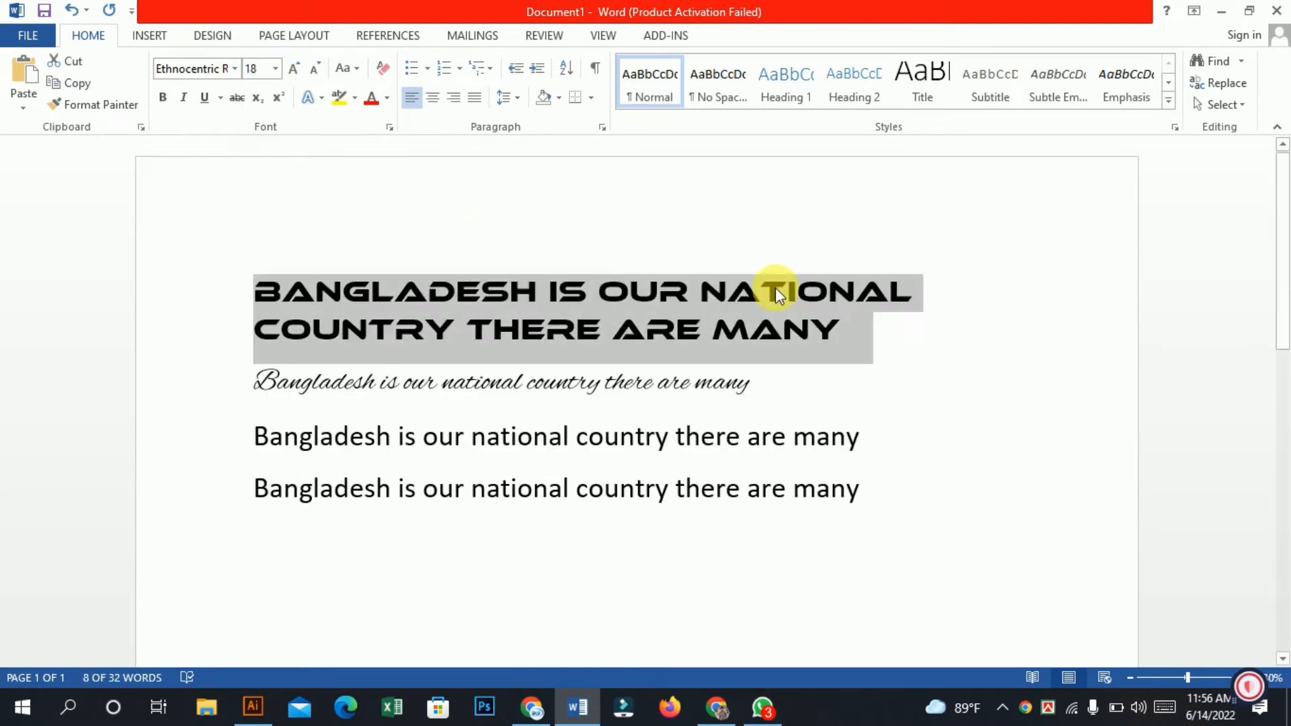
pyautogui.click(164, 97)
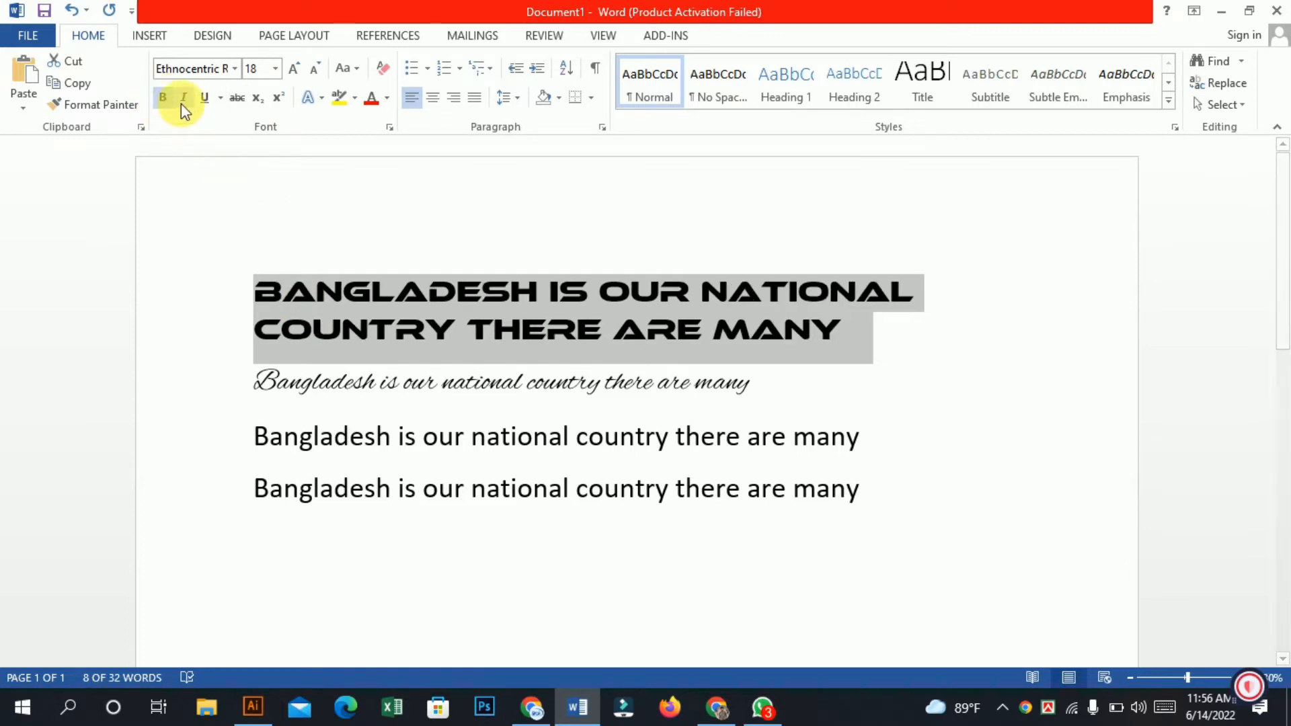
# Apply bold to the last two sentences and remove it again
pyautogui.click(288, 434)
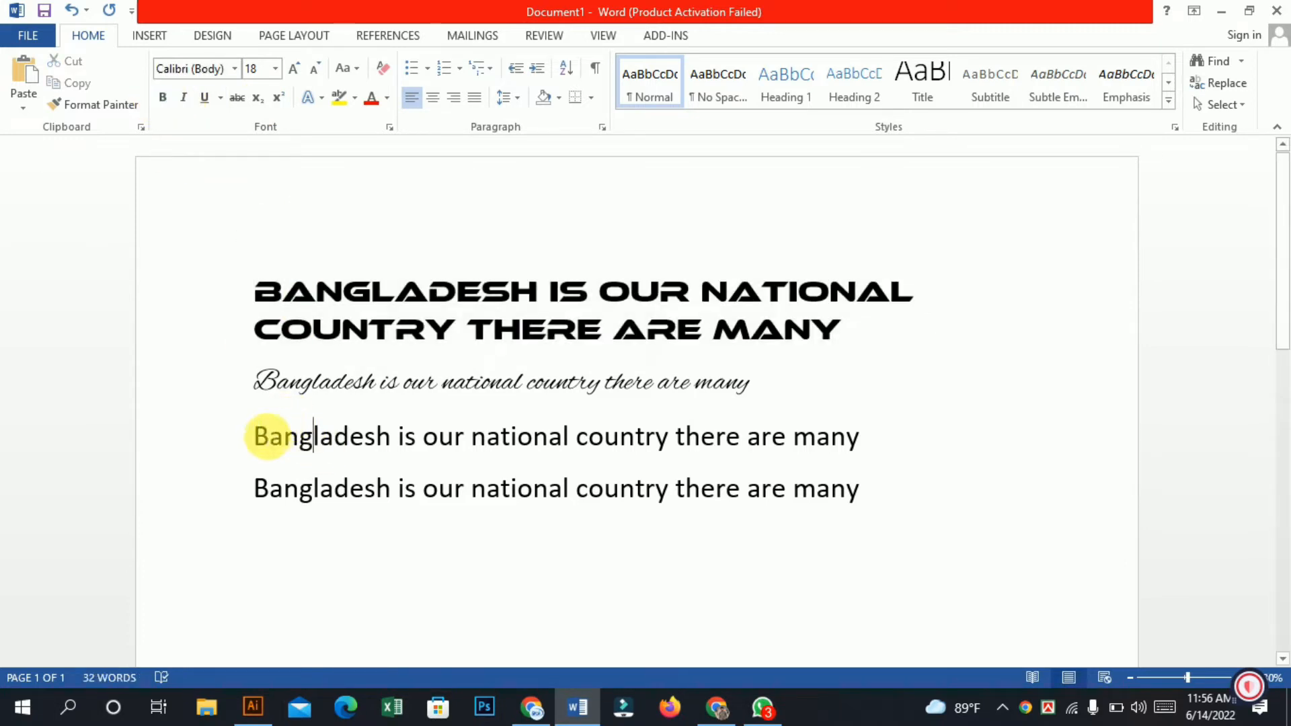
pyautogui.moveTo(428, 487); pyautogui.dragTo(908, 533)
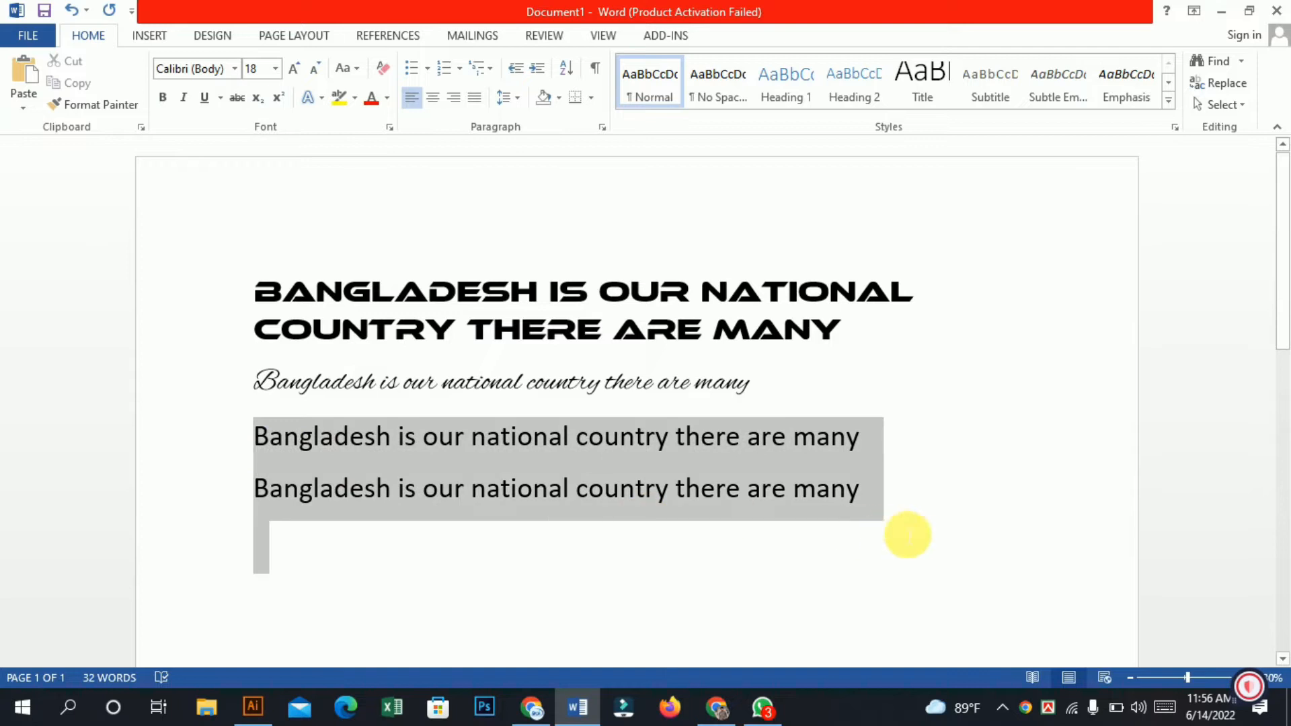
pyautogui.click(162, 97)
pyautogui.moveTo(249, 413); pyautogui.dragTo(1023, 522)
pyautogui.click(163, 98)
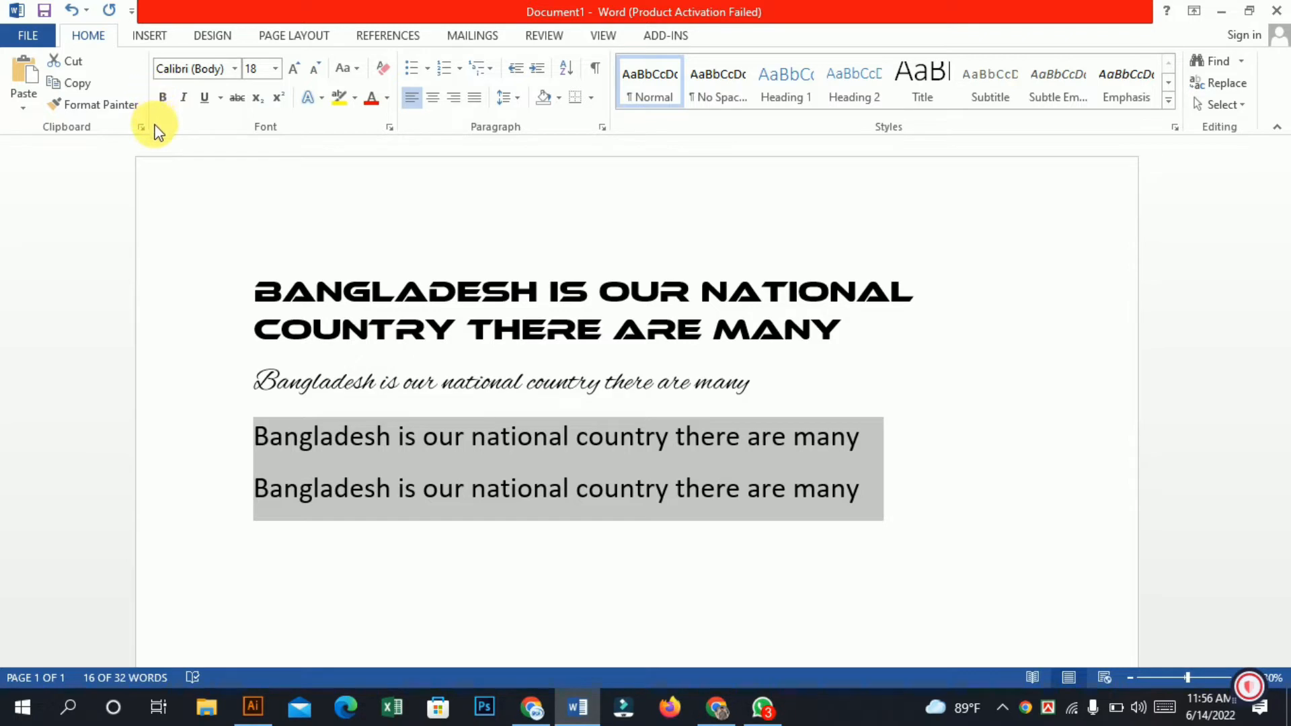
# Apply italics to the last two sentences and remove them again
pyautogui.click(185, 98)
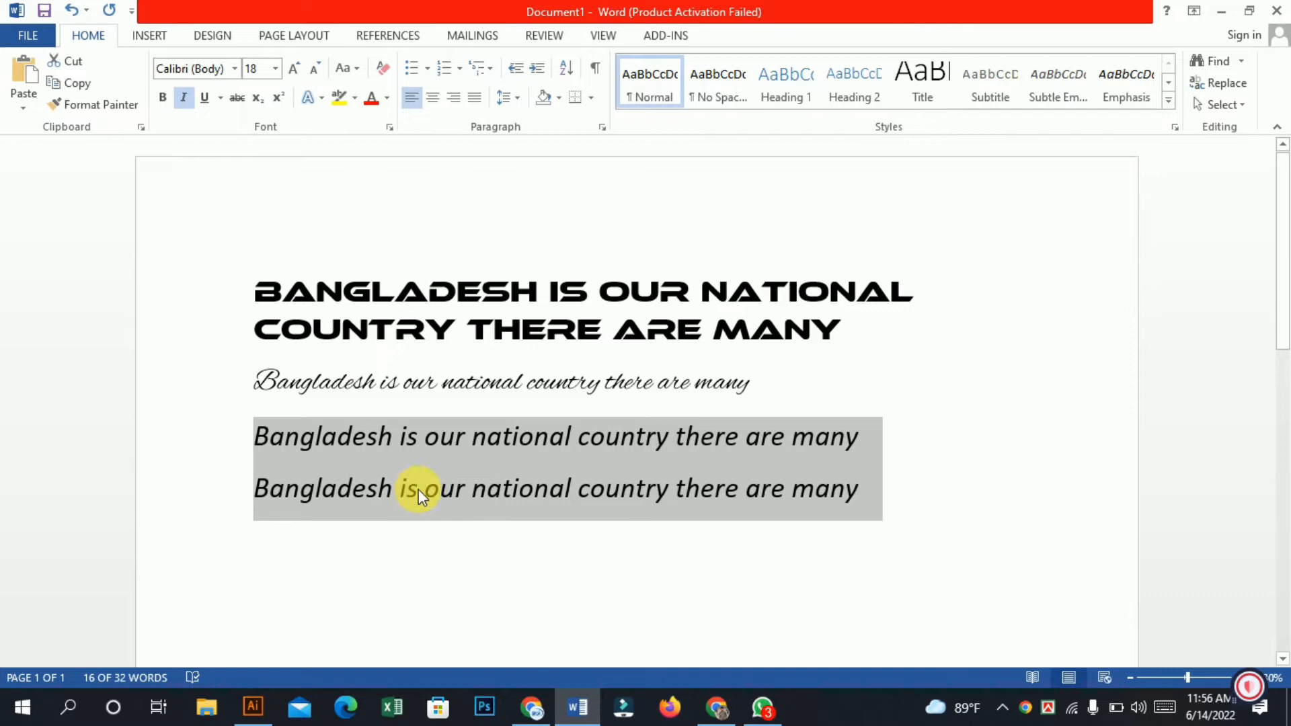
pyautogui.click(184, 99)
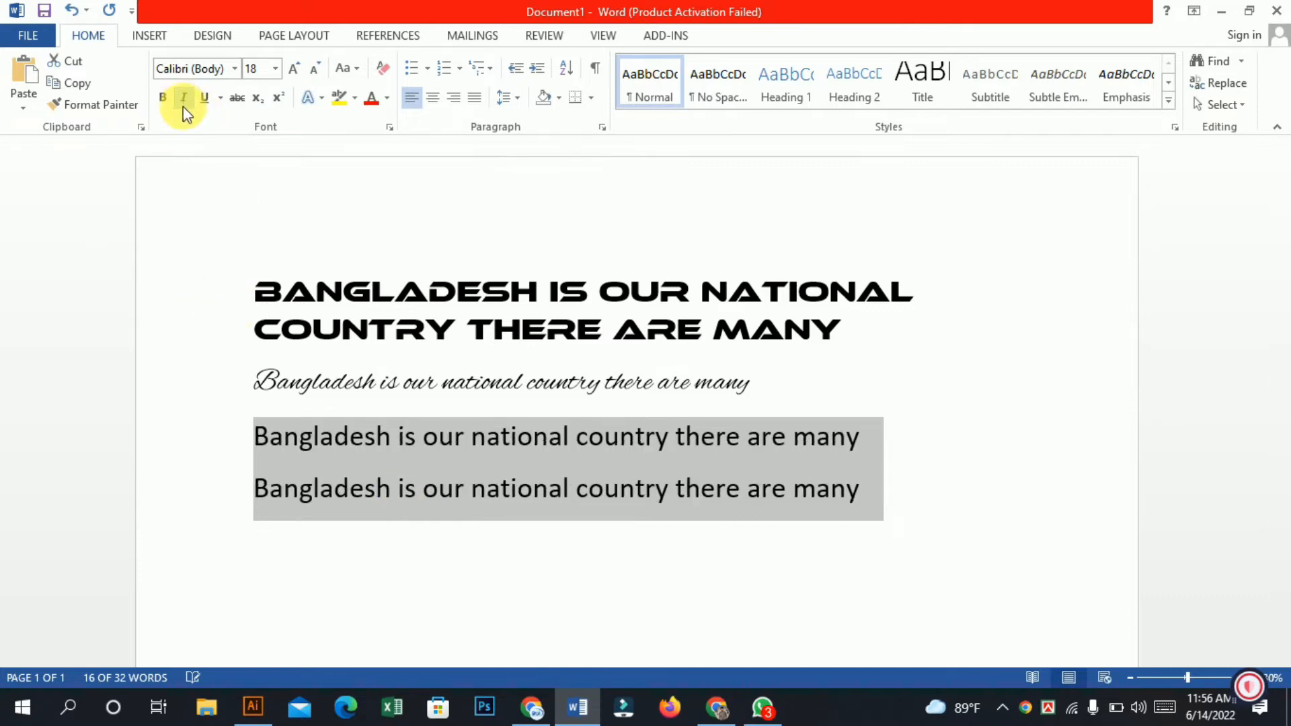
pyautogui.click(427, 536)
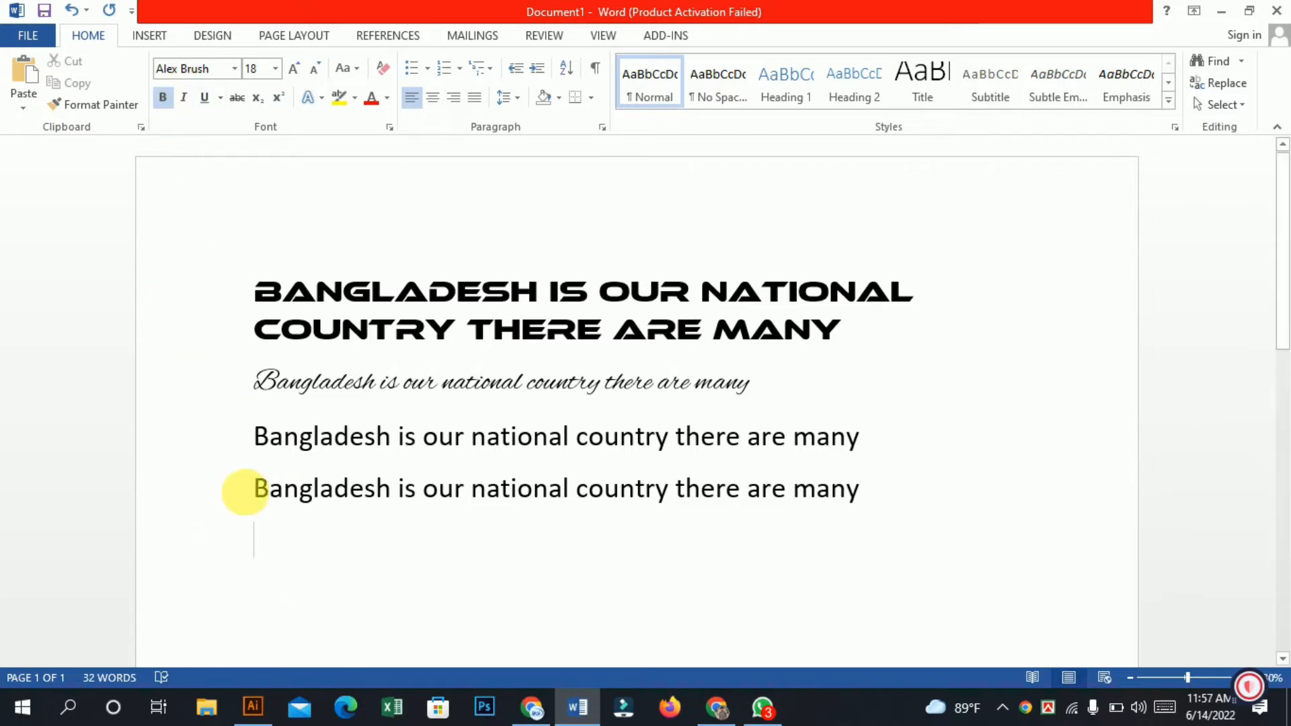
# Underline the words "our" and "country" in the third sentence
pyautogui.click(258, 435)
pyautogui.moveTo(425, 437); pyautogui.dragTo(464, 437)
pyautogui.click(204, 98)
pyautogui.click(585, 542)
pyautogui.moveTo(577, 437); pyautogui.dragTo(677, 452)
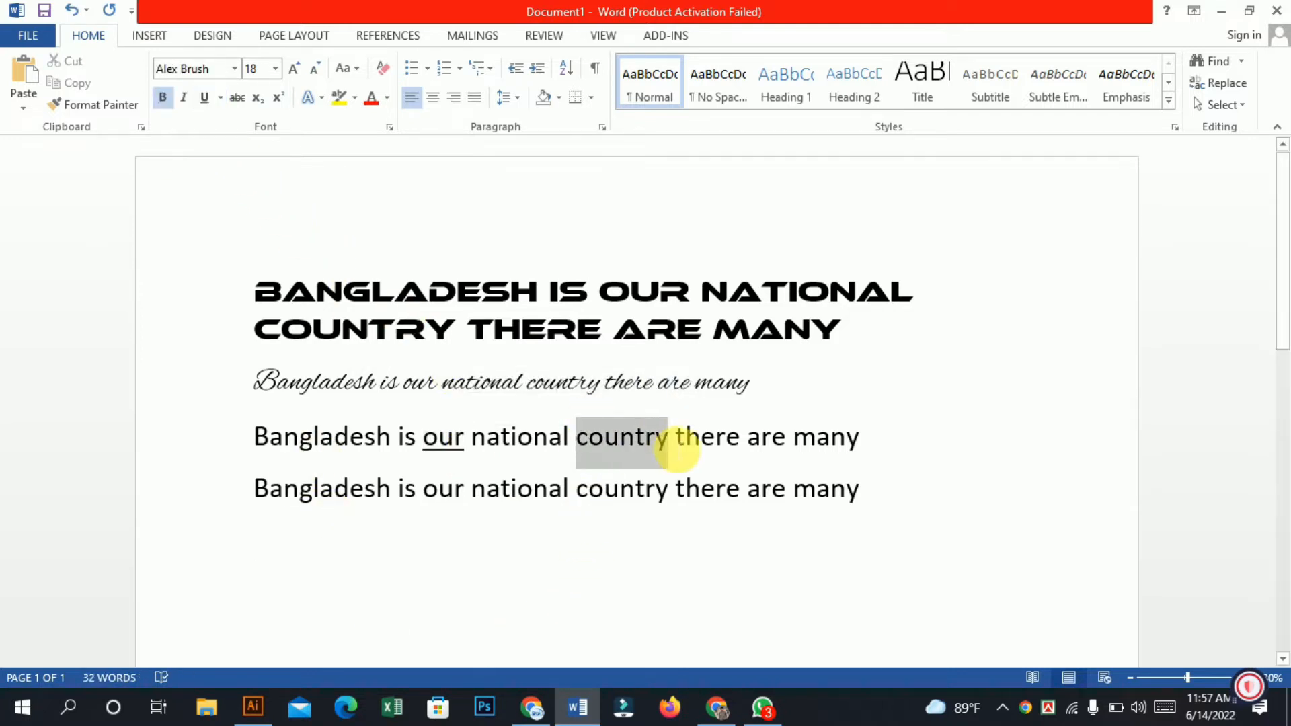
pyautogui.click(686, 514)
# Underline the words "Bangladesh is our national" in the Ethnocentric sentence
pyautogui.moveTo(231, 303); pyautogui.dragTo(780, 309)
pyautogui.click(204, 97)
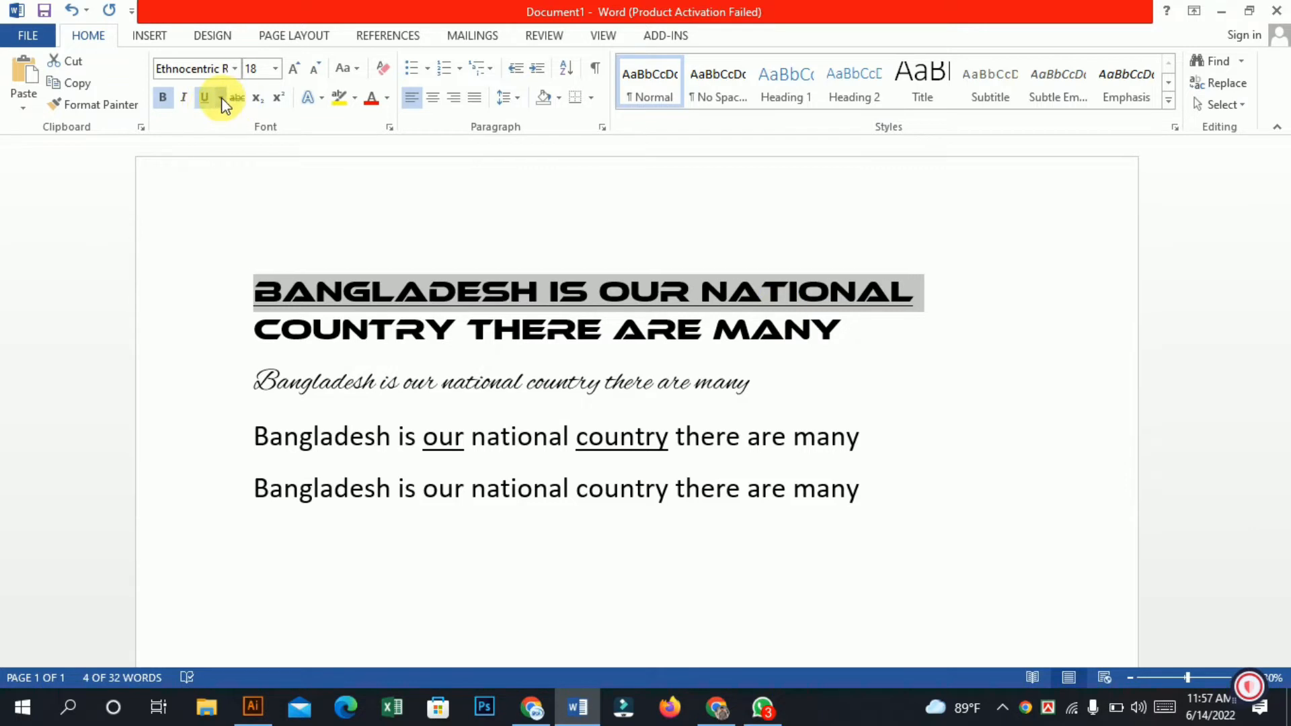
# Remove the underline from "Bangladesh is our national" in the Ethnocentric sentence
pyautogui.click(221, 97)
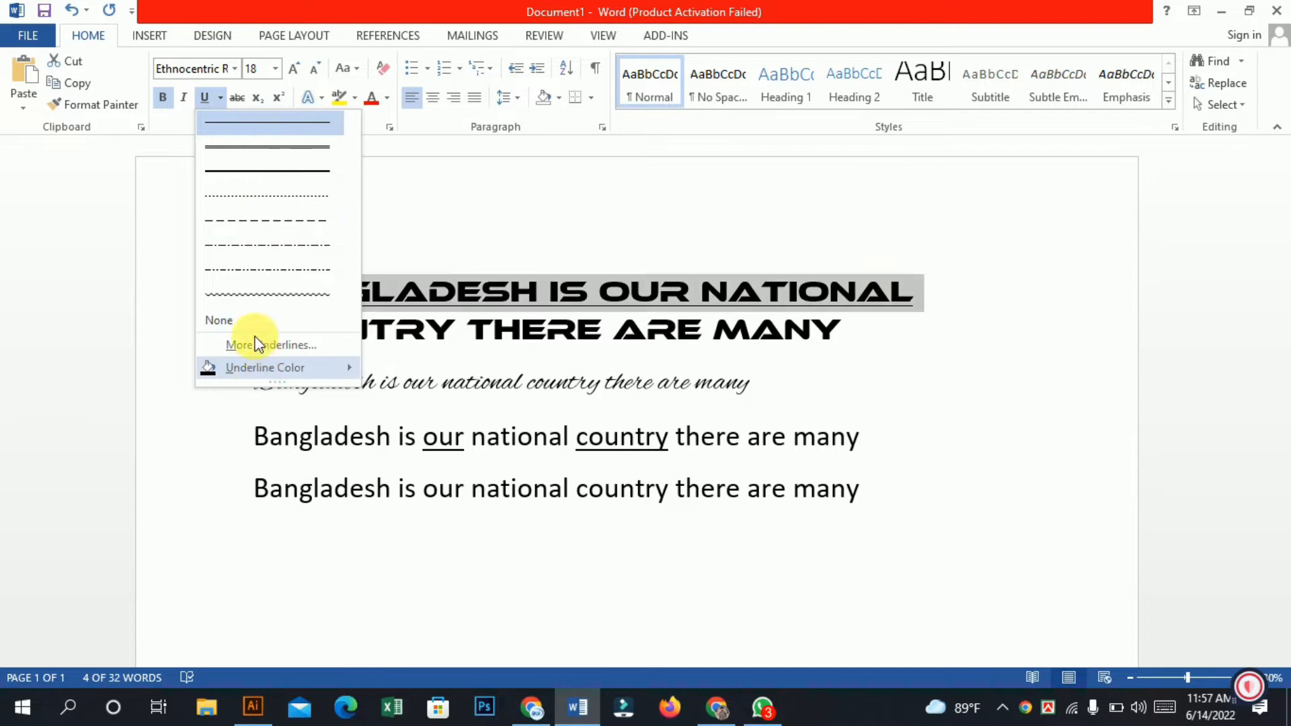
pyautogui.click(228, 319)
pyautogui.click(502, 204)
pyautogui.click(284, 291)
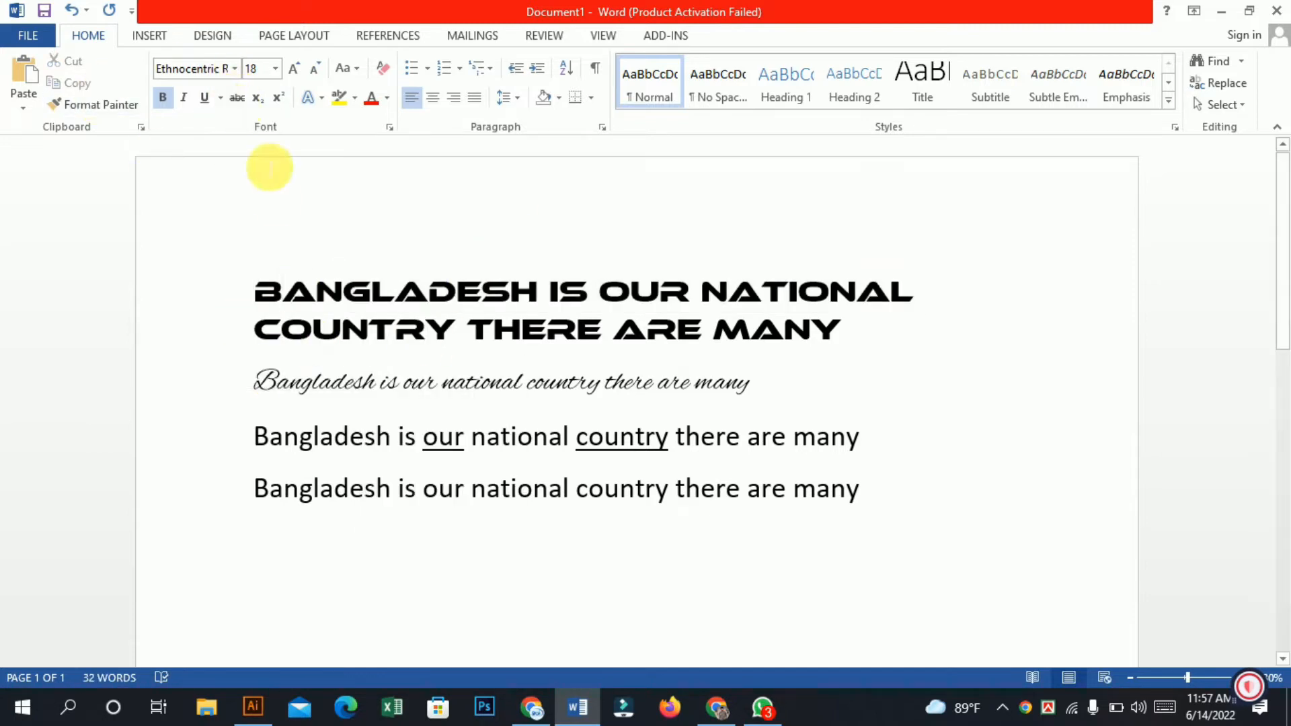
pyautogui.click(232, 290)
pyautogui.click(590, 382)
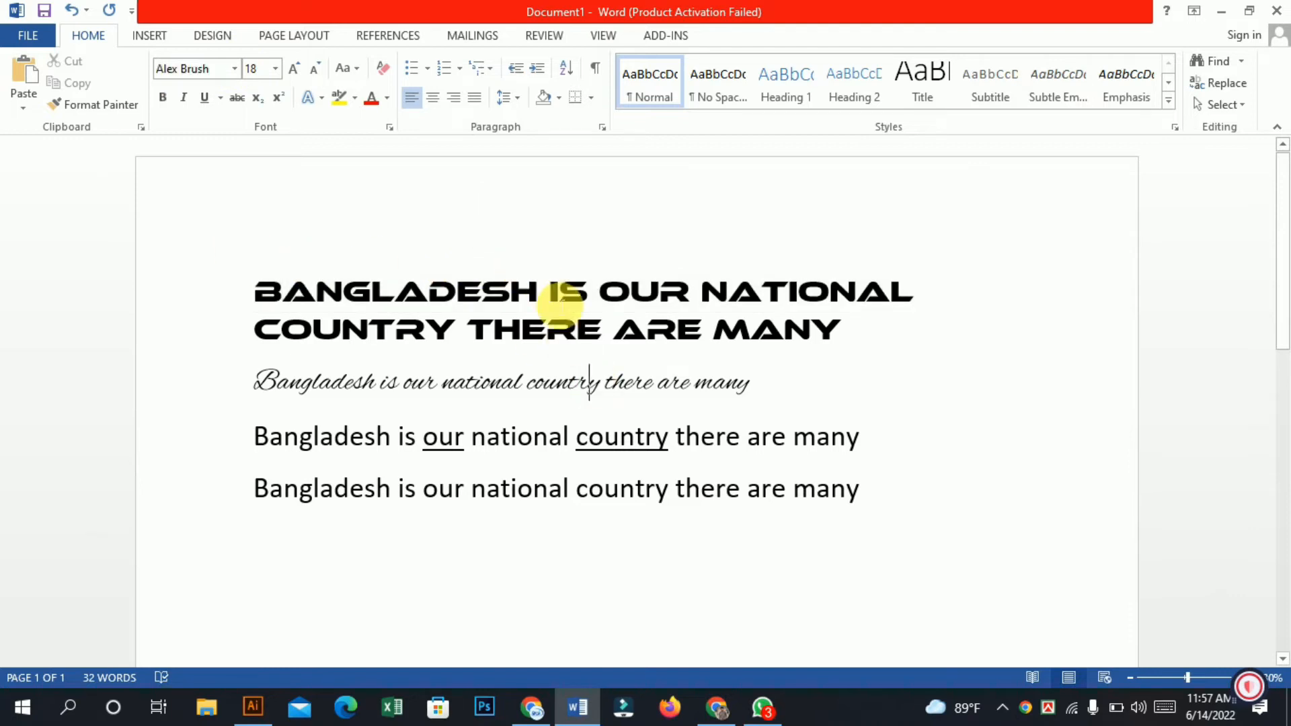
# Strike through the word "Bangladesh" in the Ethnocentric sentence
pyautogui.moveTo(547, 292); pyautogui.dragTo(255, 269)
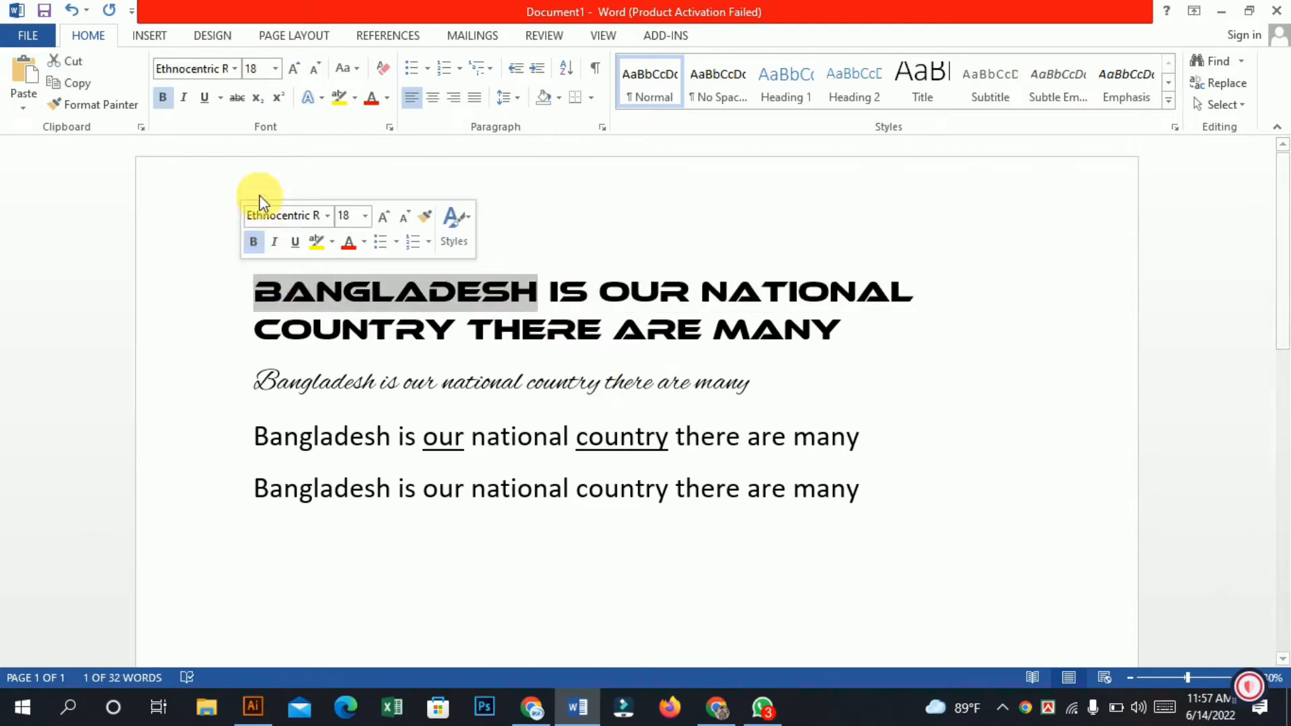
pyautogui.click(236, 97)
pyautogui.click(405, 341)
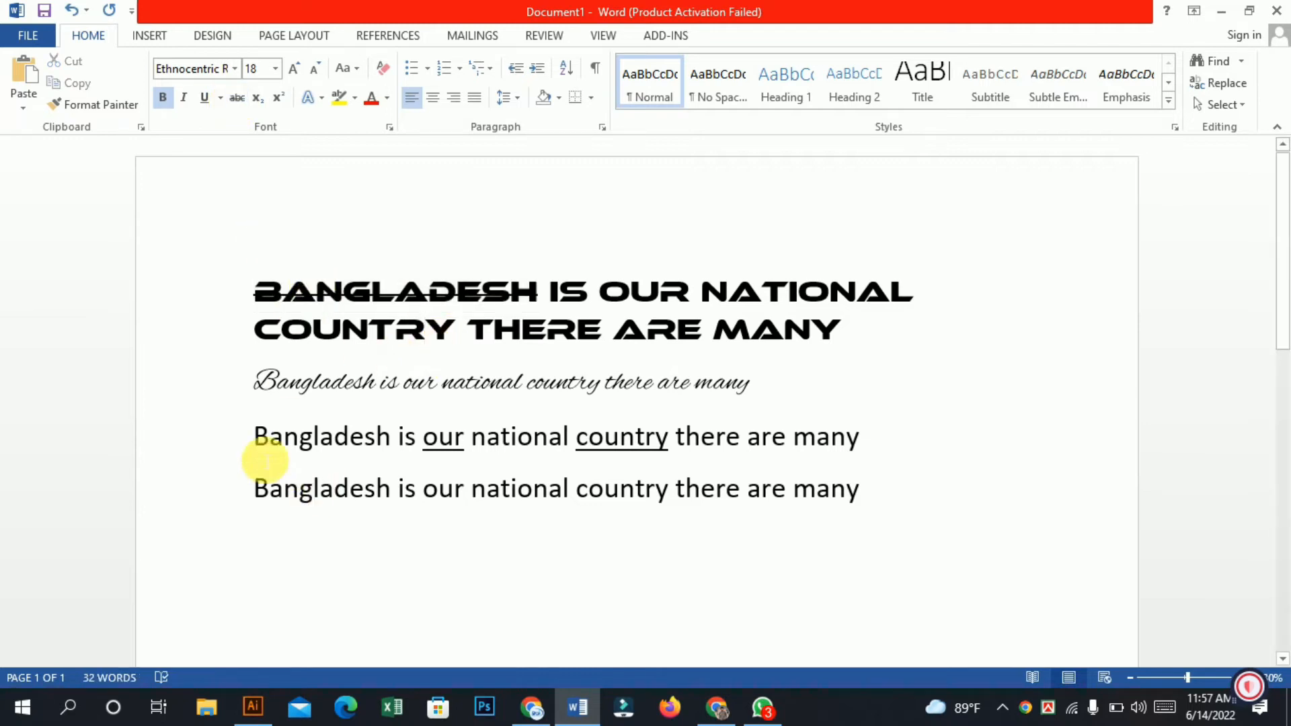
# Apply strikethrough to the word "Bangladesh" in the third sentence and remove it again
pyautogui.moveTo(254, 436); pyautogui.dragTo(391, 454)
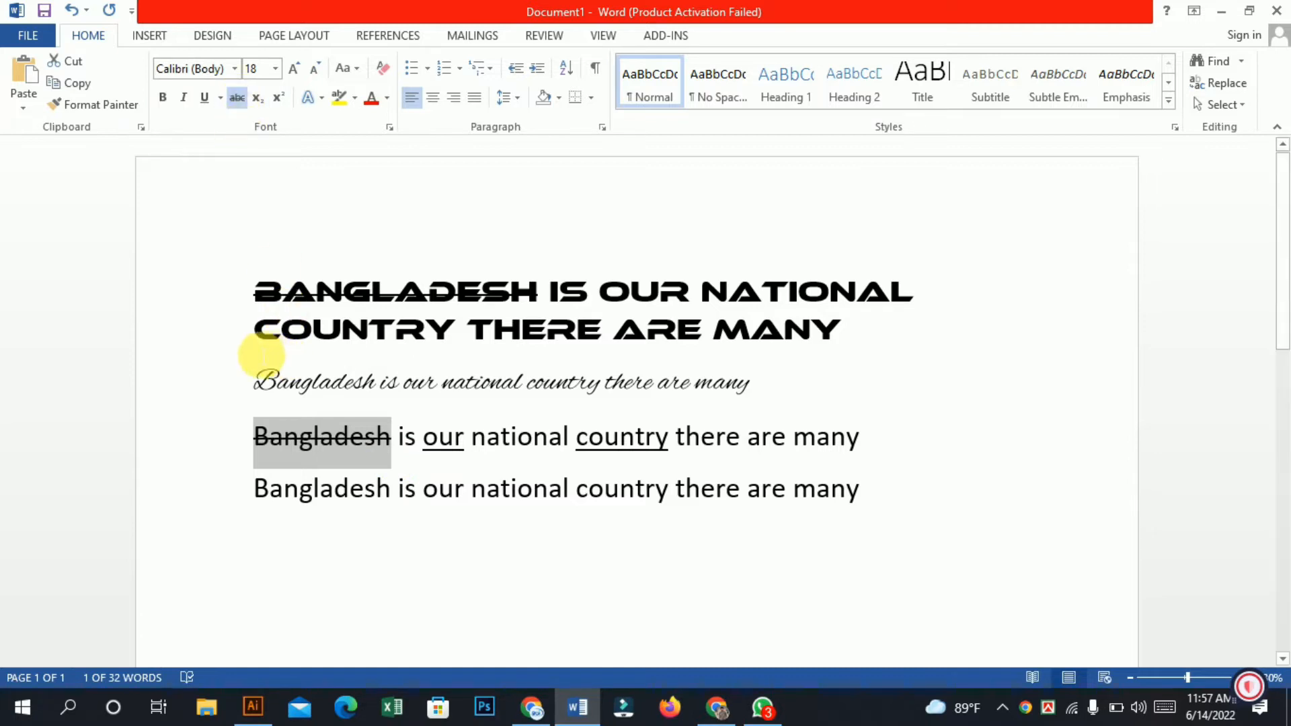
pyautogui.click(237, 97)
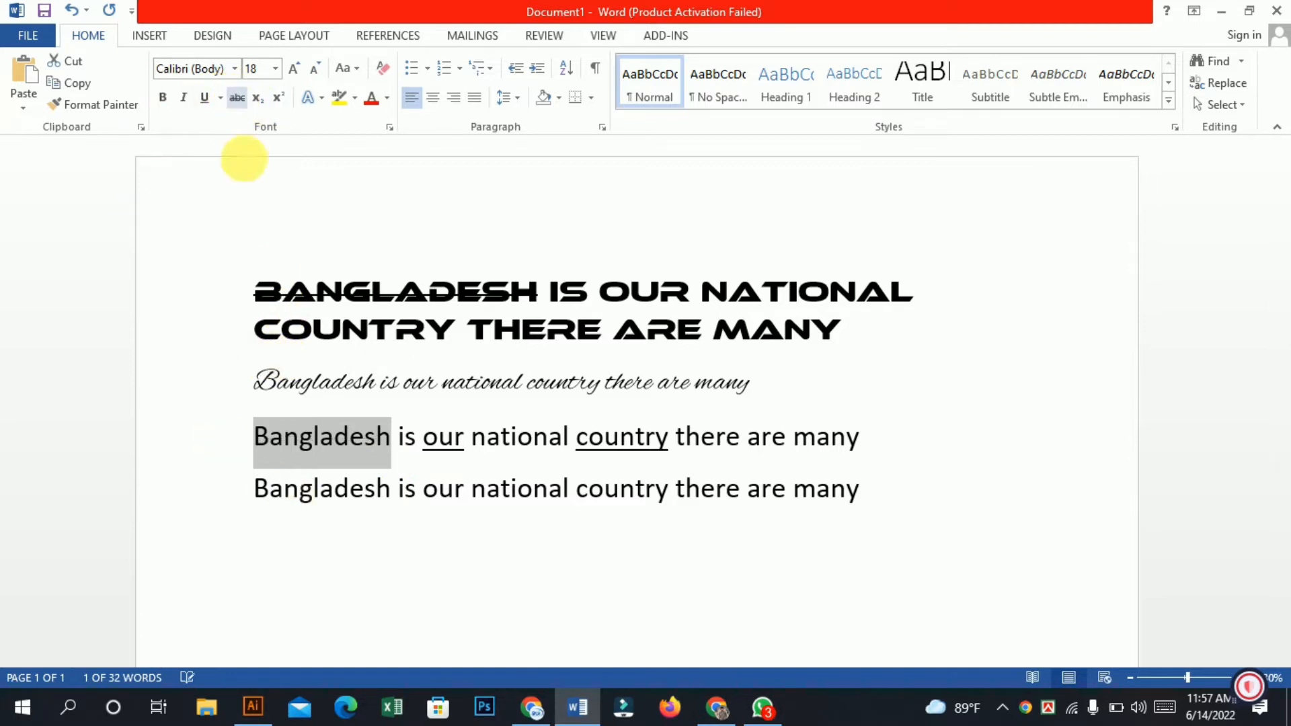
pyautogui.scroll(-2, 434, 381)
pyautogui.scroll(2, 434, 381)
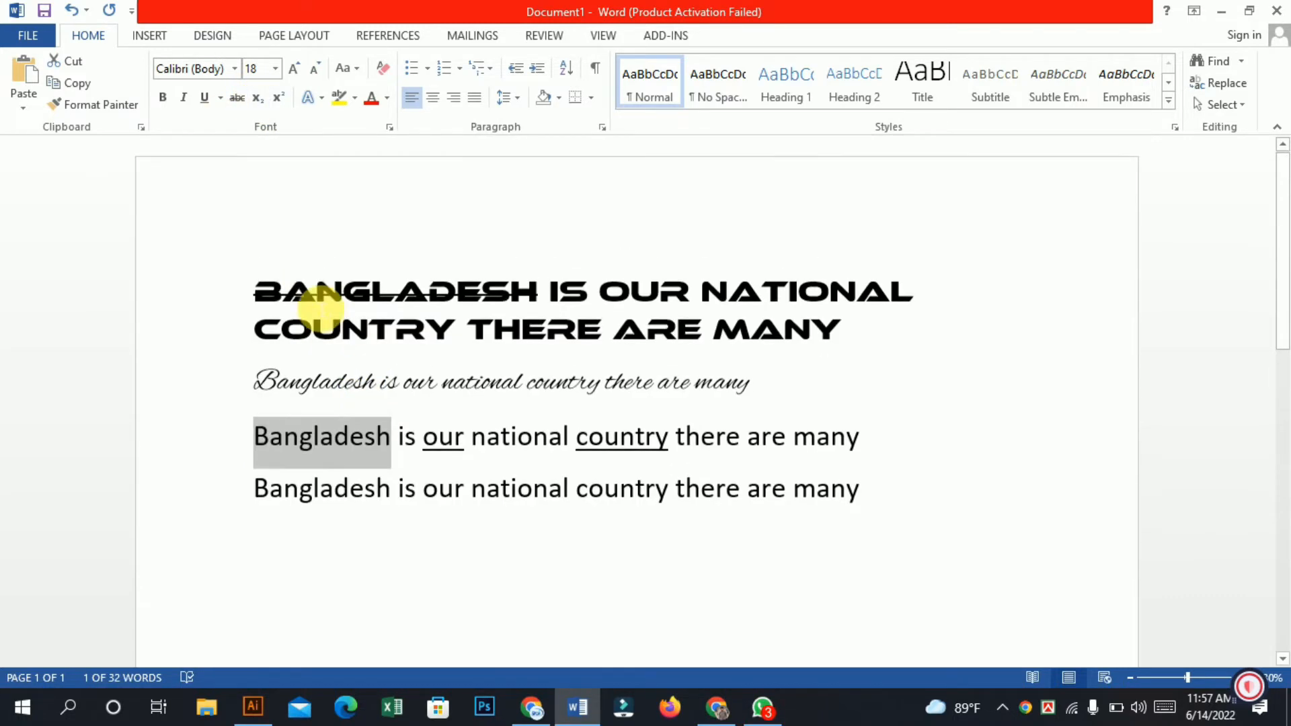
# Add a new line above the first sentence and enter an x followed by a subscript 6
pyautogui.click(261, 291)
pyautogui.press('Return')
pyautogui.press('Up')
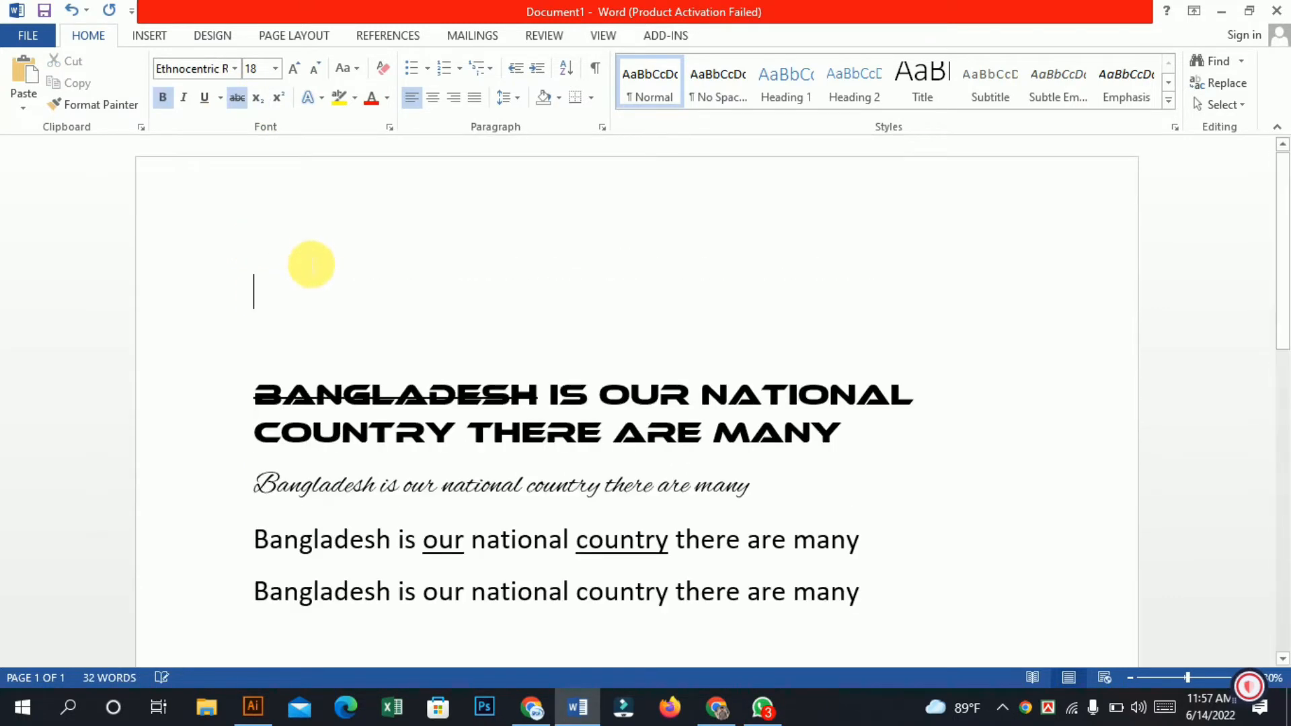
pyautogui.write('S')
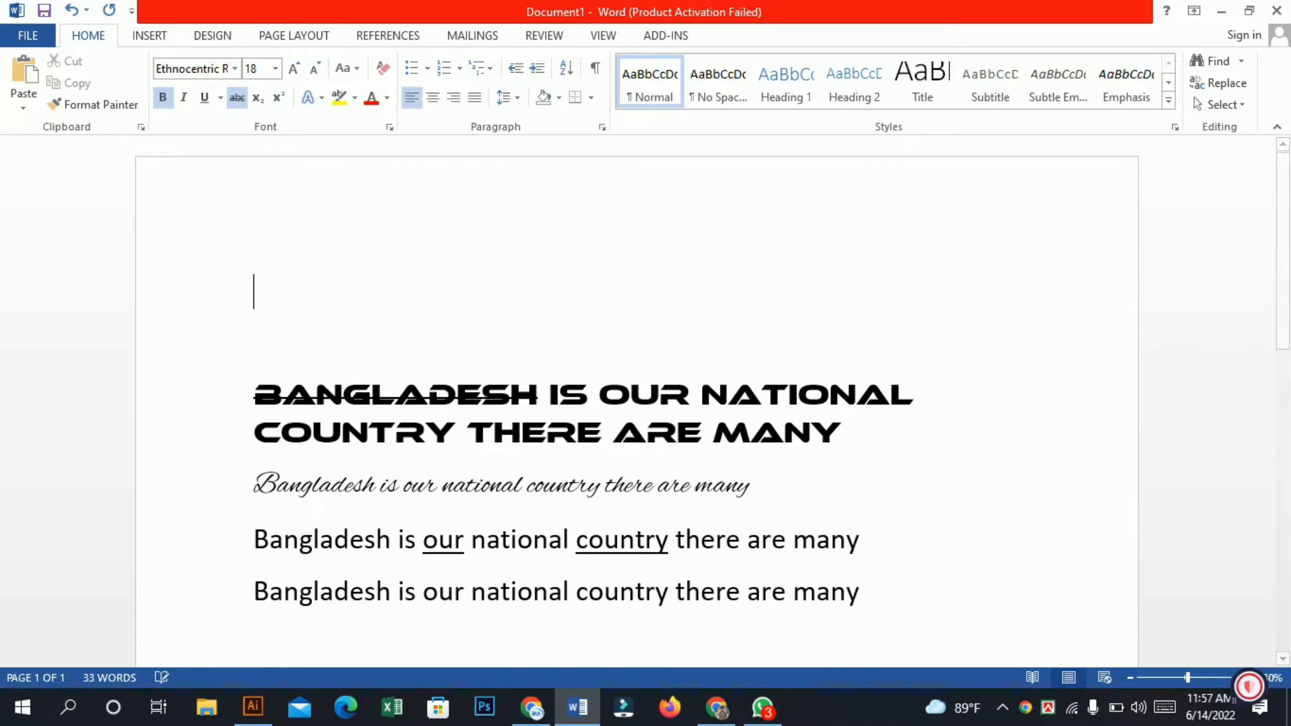
pyautogui.write('x')
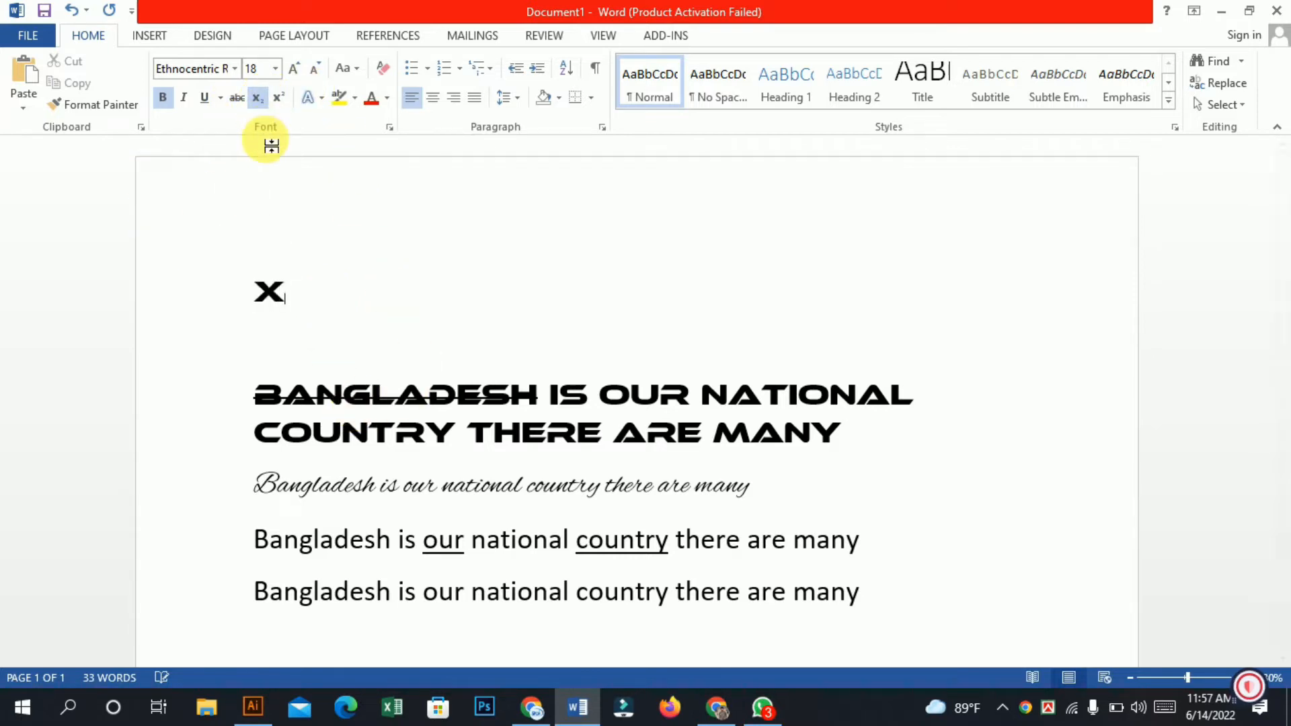
pyautogui.write('a')
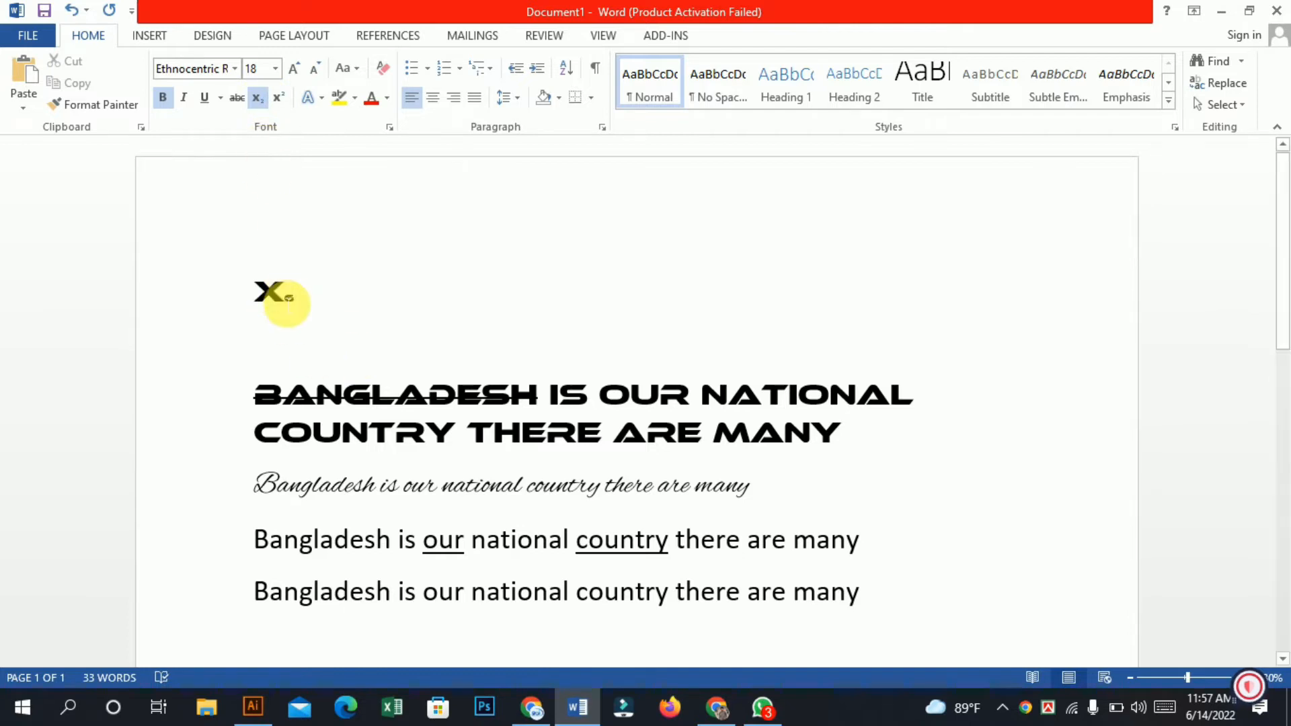
# Change the font of the x with subscript 6 to Calibri (Body)
pyautogui.moveTo(366, 282); pyautogui.dragTo(208, 262)
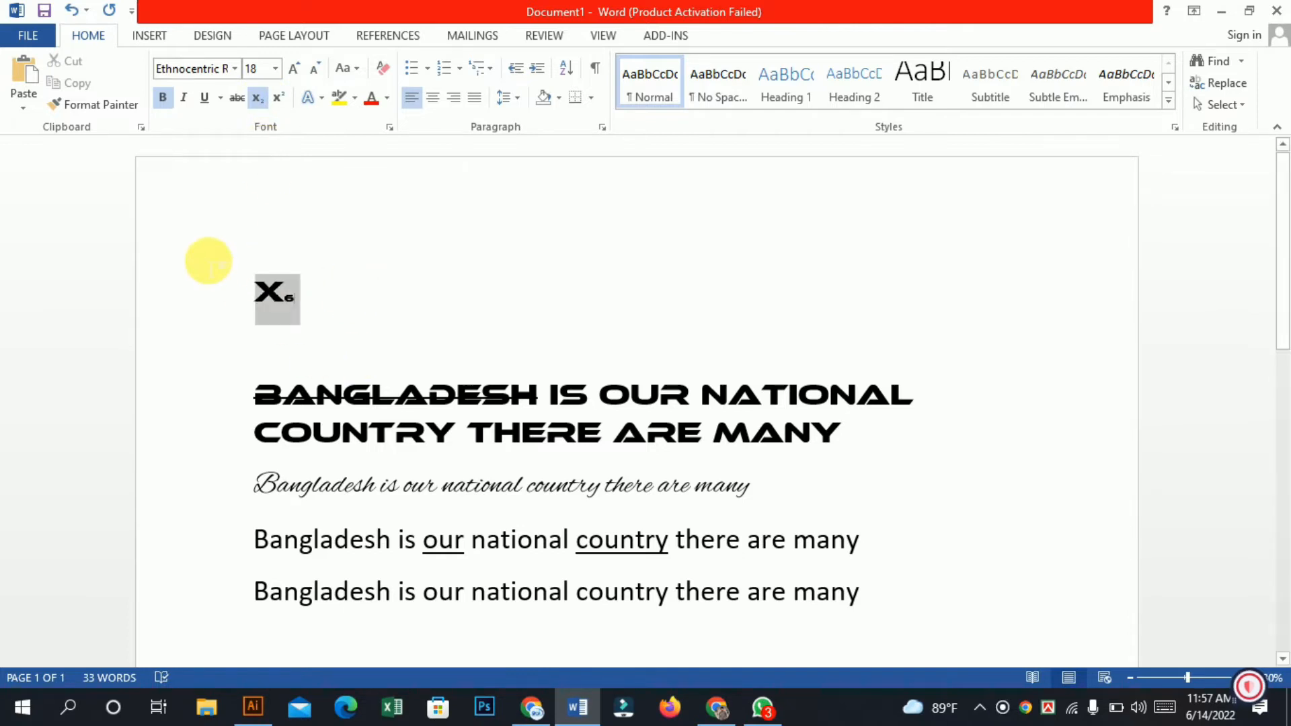
pyautogui.click(234, 68)
pyautogui.click(202, 138)
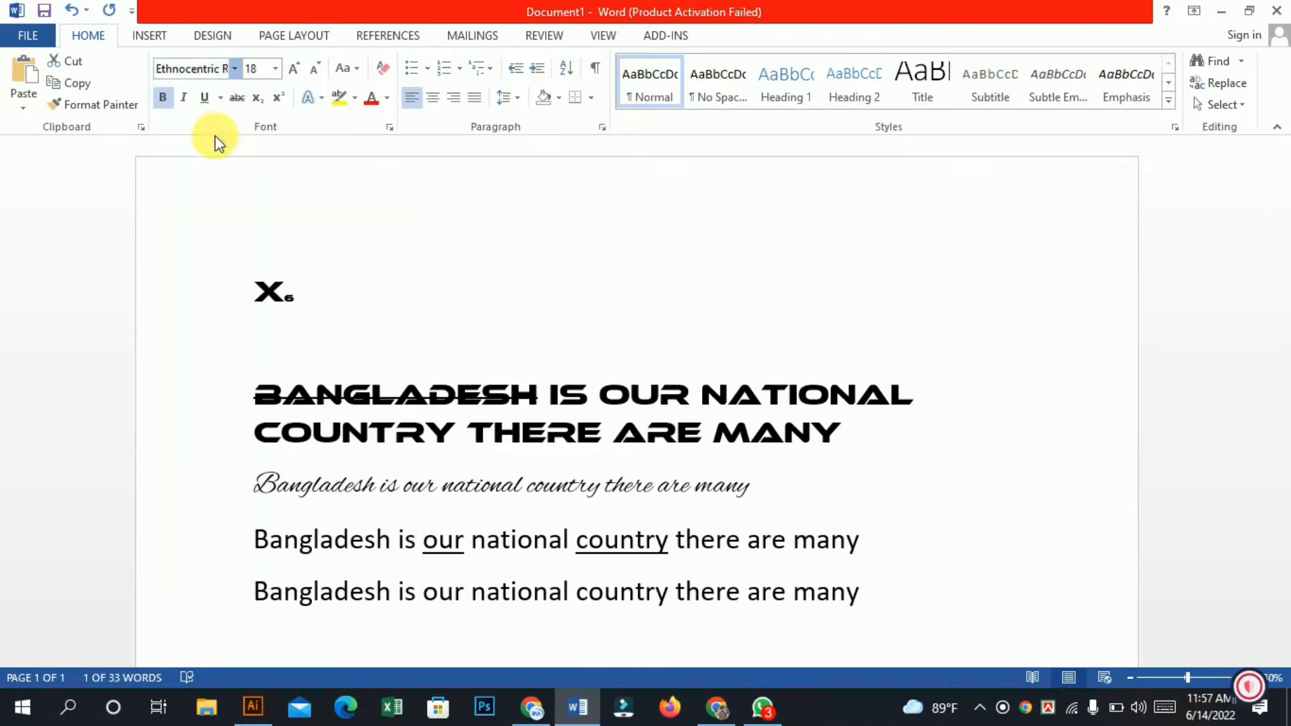
pyautogui.click(303, 331)
pyautogui.click(296, 311)
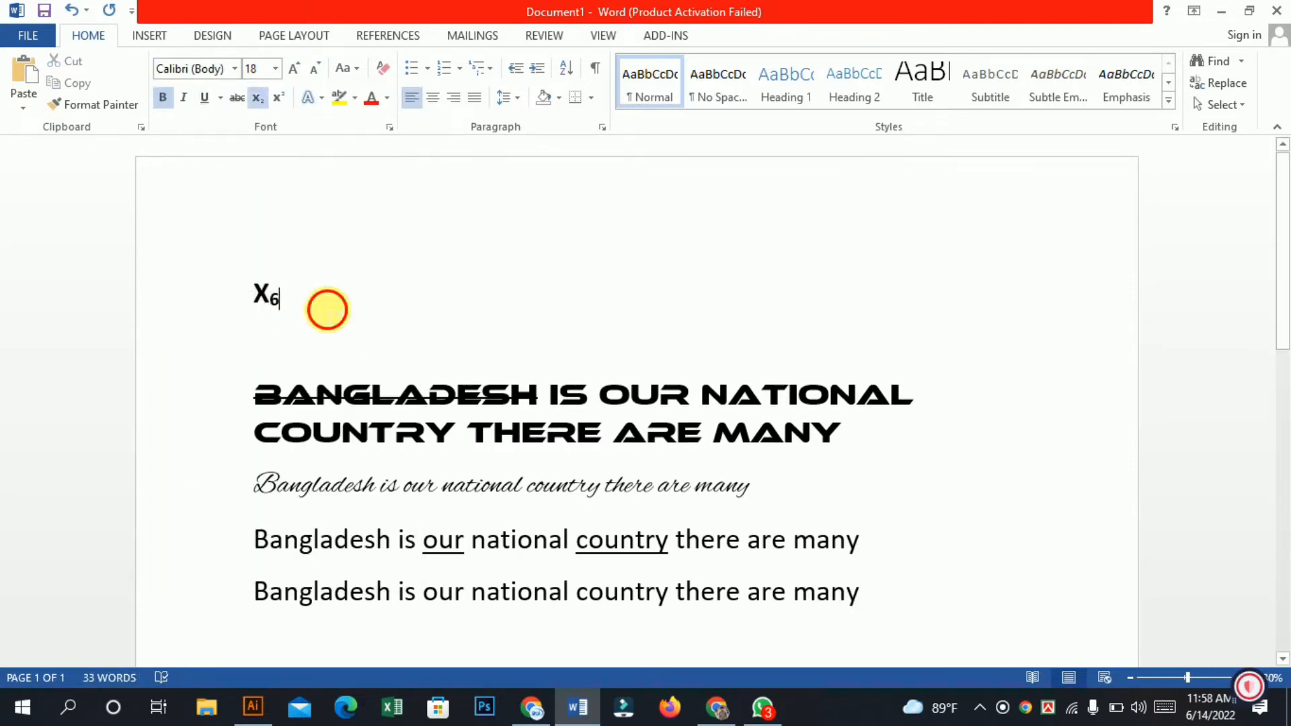
# Replace the subscript expression above the first sentence with an x followed by a superscript 2
pyautogui.moveTo(369, 317); pyautogui.dragTo(143, 315)
pyautogui.press('BackSpace')
pyautogui.write('x')
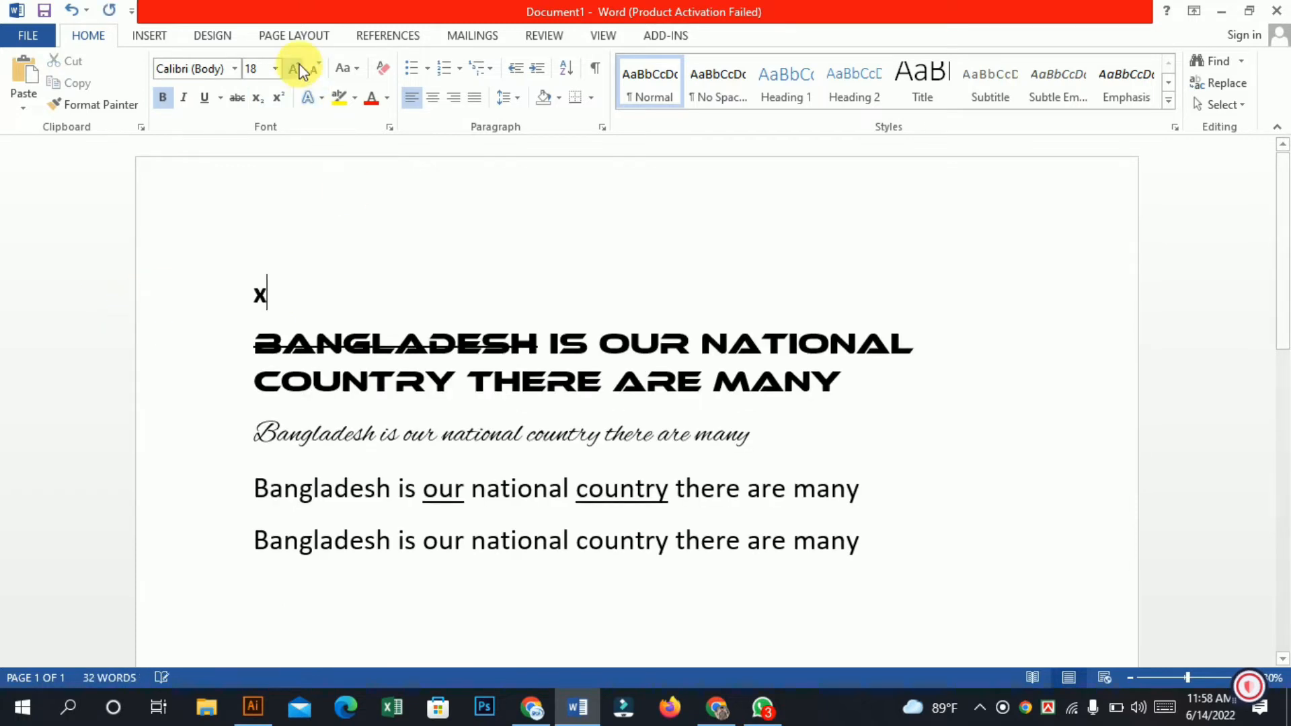
pyautogui.click(281, 97)
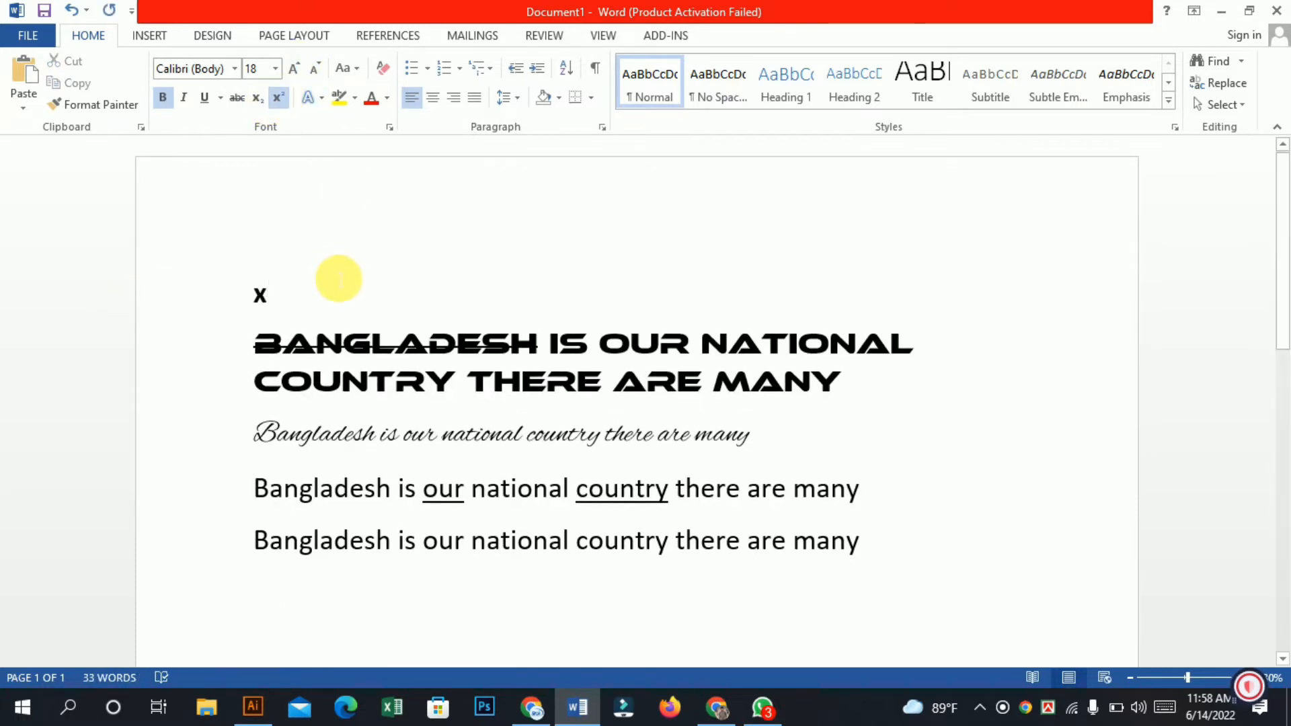
# Delete the superscript expression and its line above the first sentence
pyautogui.moveTo(296, 296); pyautogui.dragTo(173, 300)
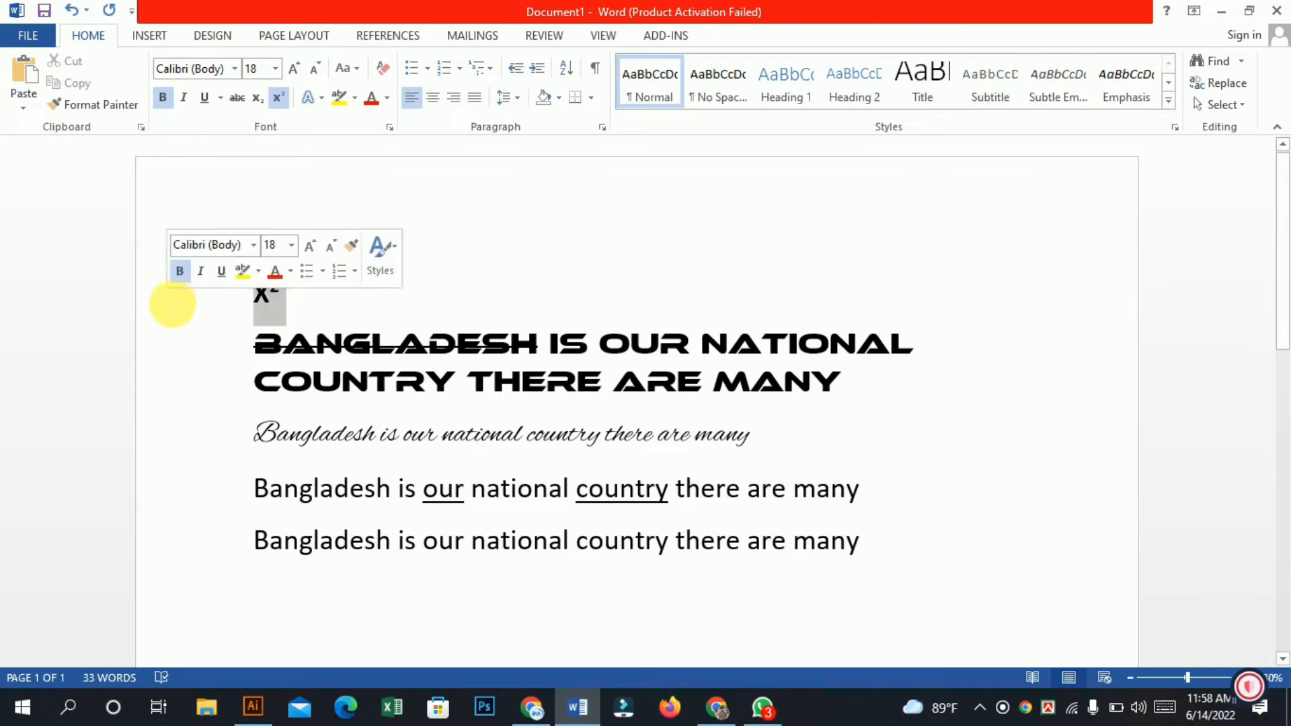
pyautogui.write('x')
pyautogui.moveTo(321, 292); pyautogui.dragTo(135, 300)
pyautogui.press('Delete')
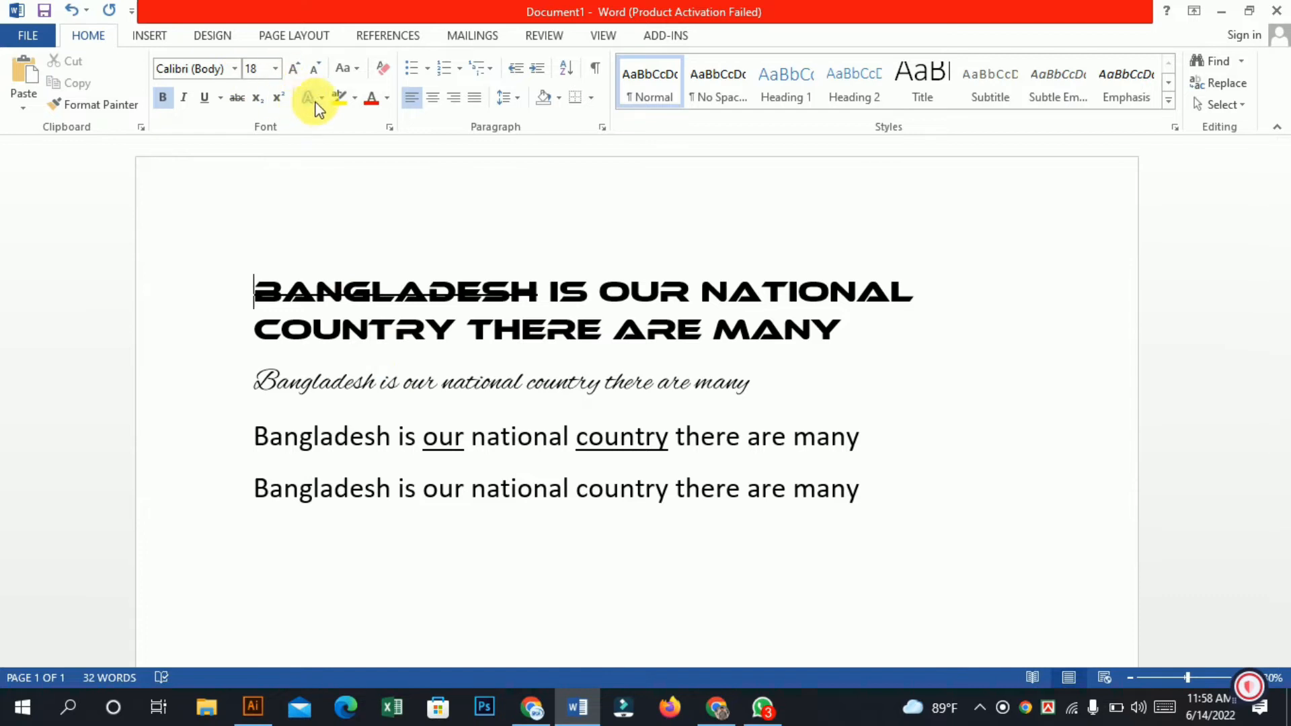
# Apply a gold text-effect outline to the whole Ethnocentric sentence
pyautogui.moveTo(322, 235); pyautogui.dragTo(841, 333)
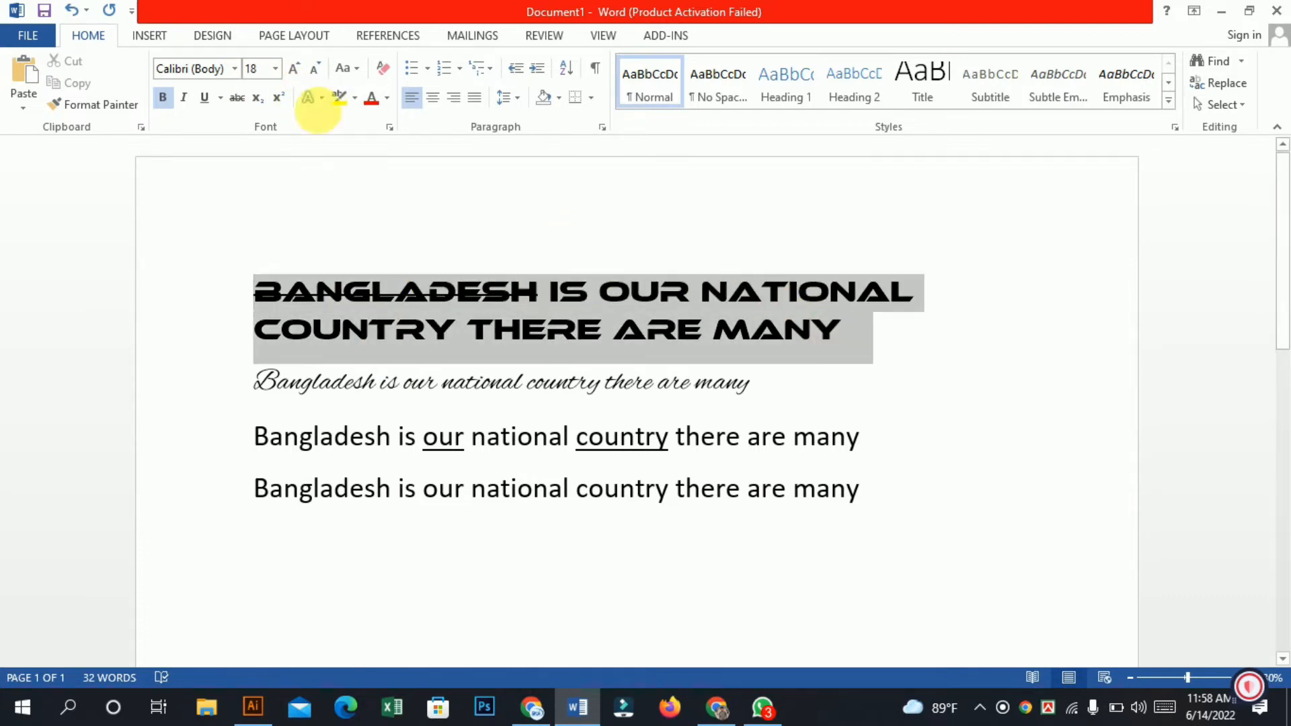
pyautogui.click(323, 99)
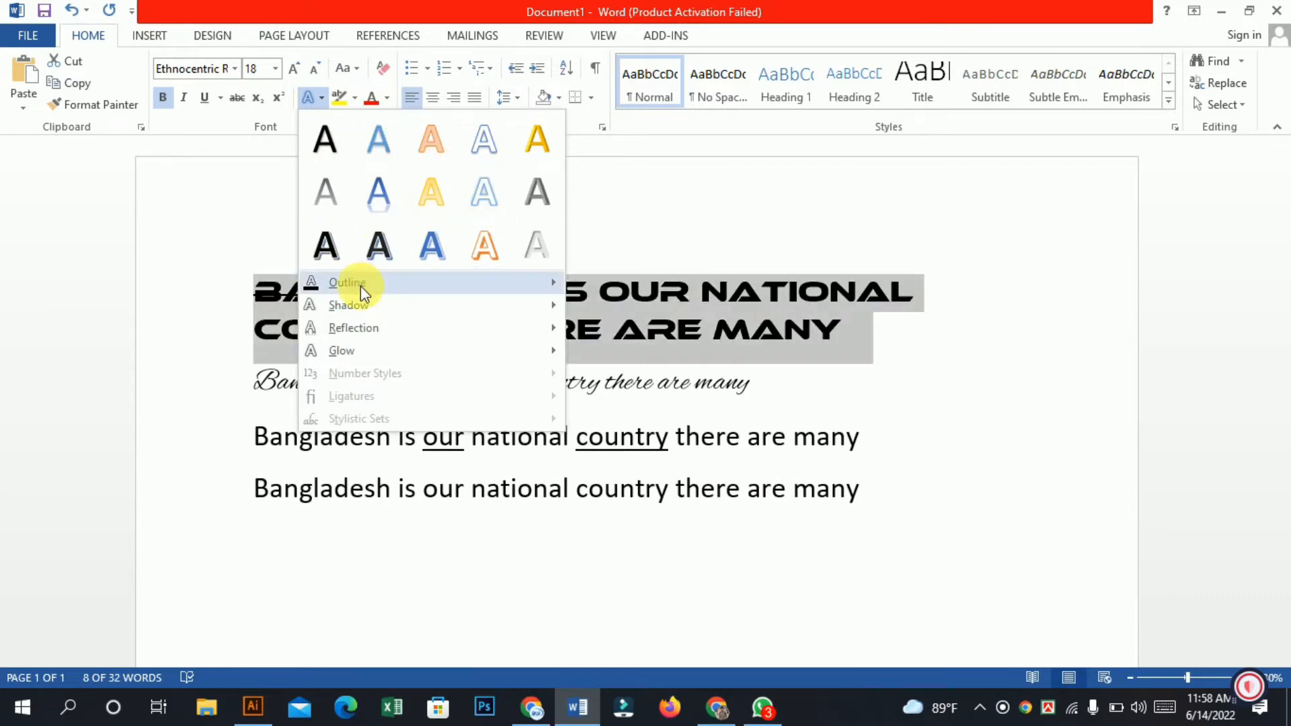
pyautogui.moveTo(360, 285)
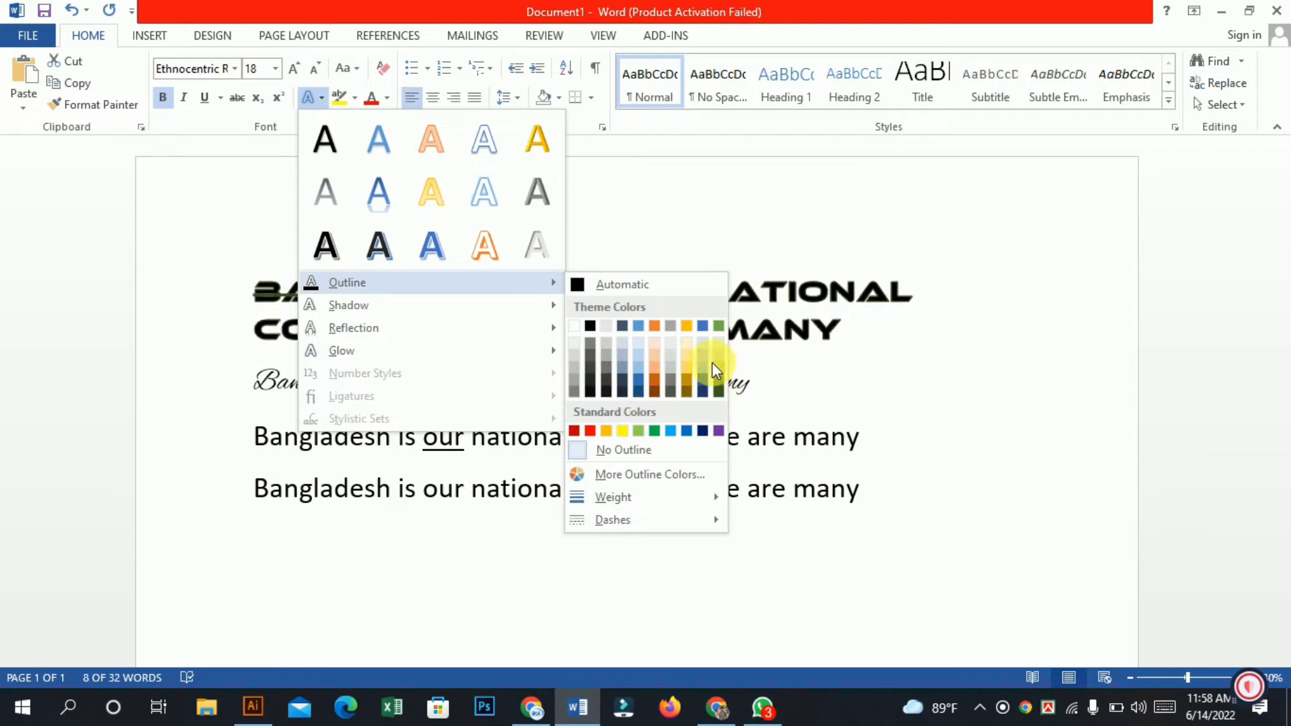
pyautogui.click(687, 342)
pyautogui.click(853, 340)
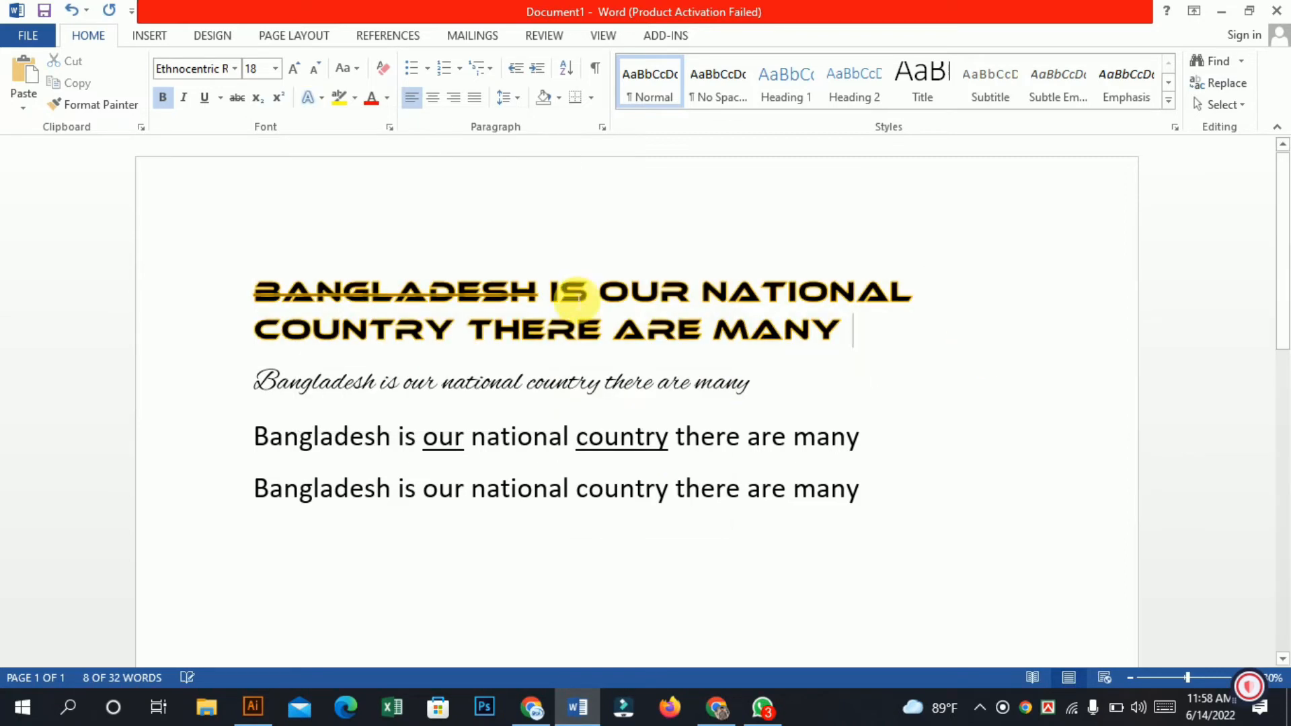
pyautogui.click(371, 291)
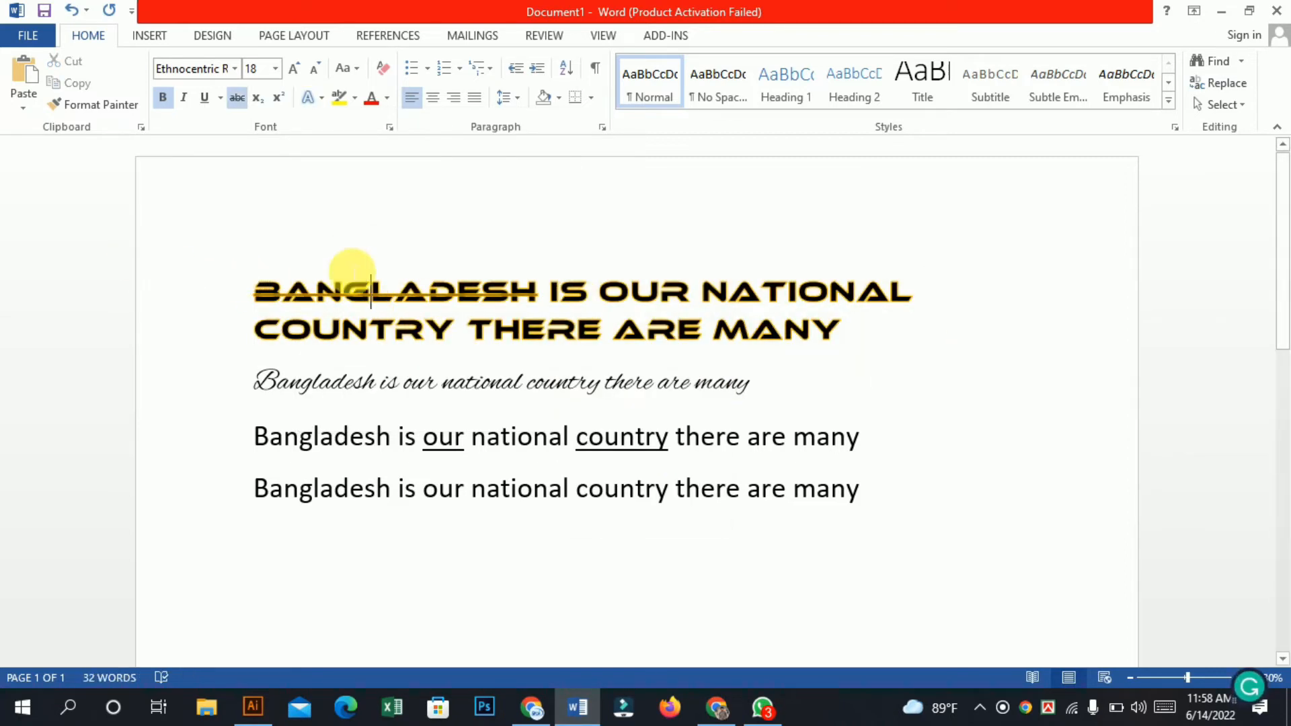
pyautogui.click(255, 291)
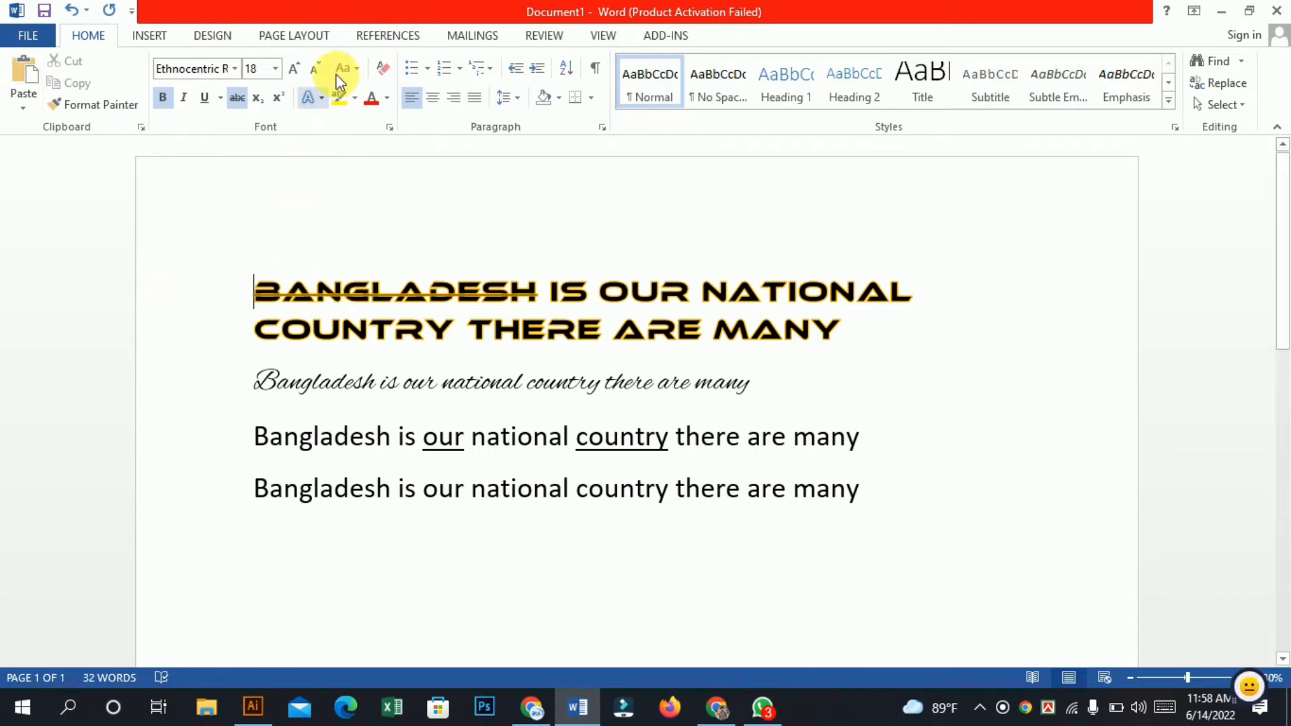
# Preview yellow text highlighting on the second sentence and the word "Bangladesh" in the third sentence
pyautogui.click(354, 99)
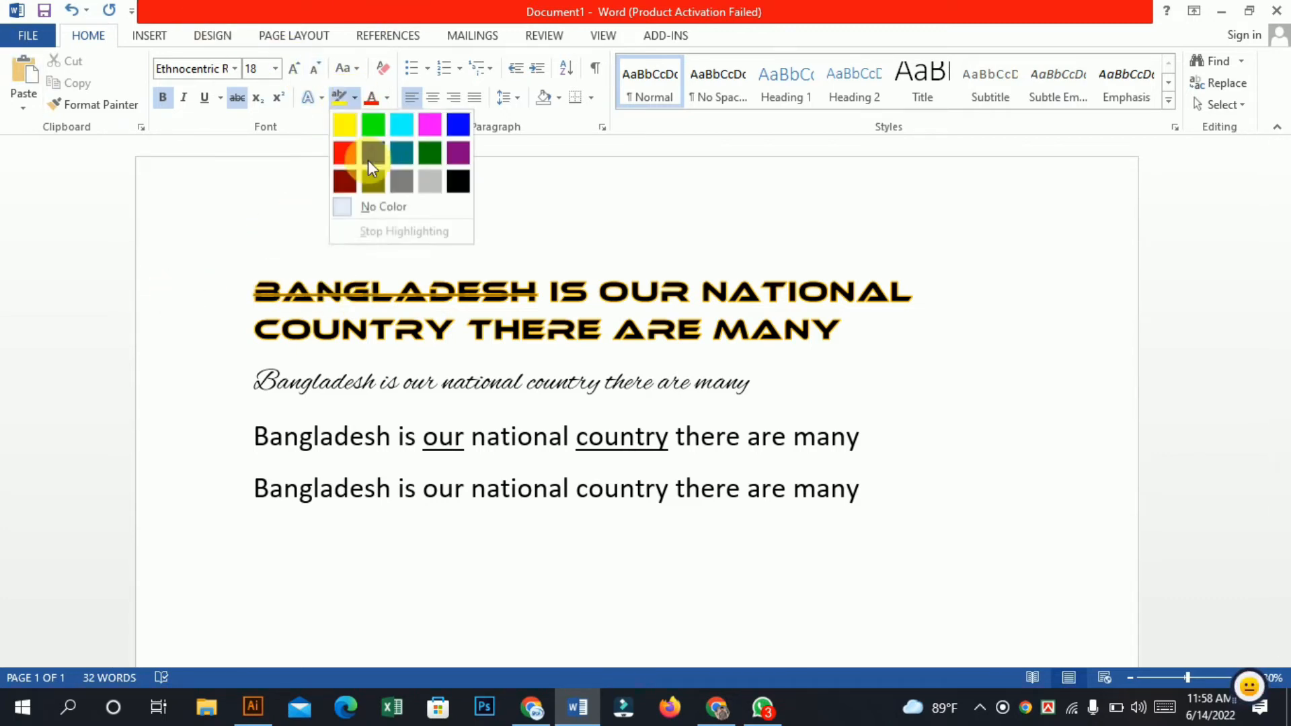
pyautogui.click(369, 435)
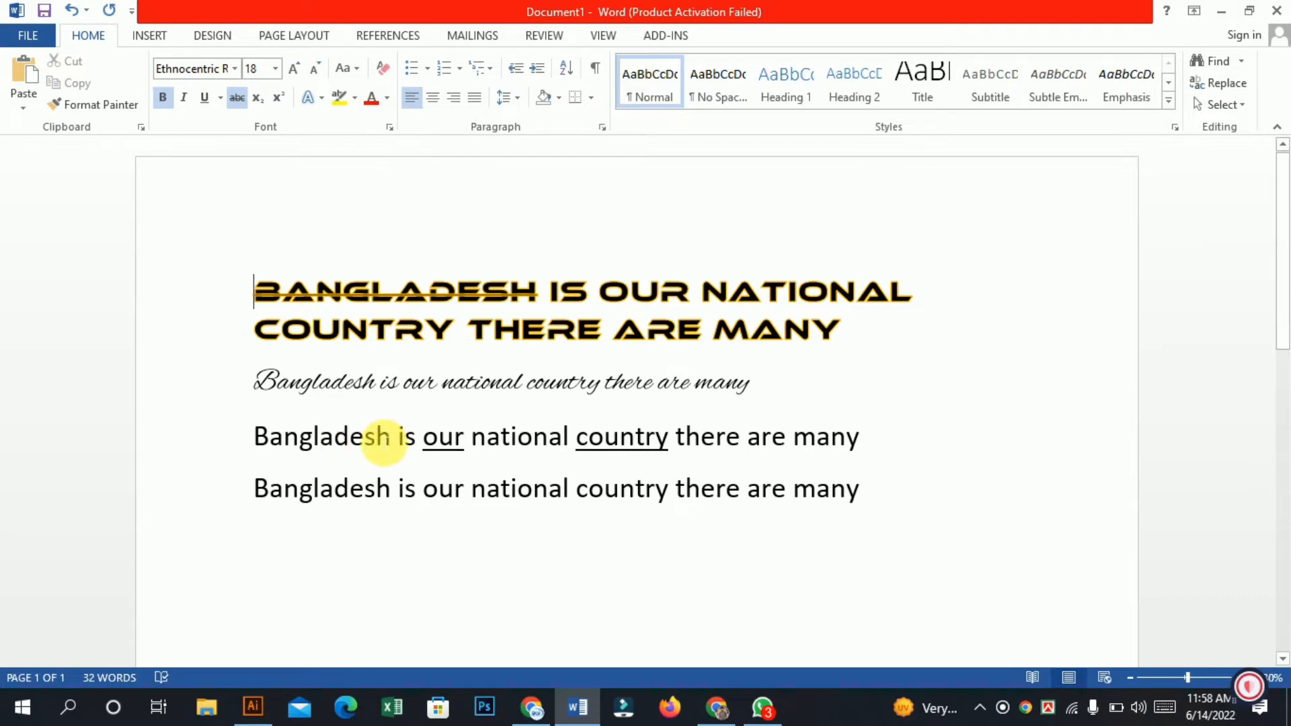
pyautogui.moveTo(398, 444); pyautogui.dragTo(168, 382)
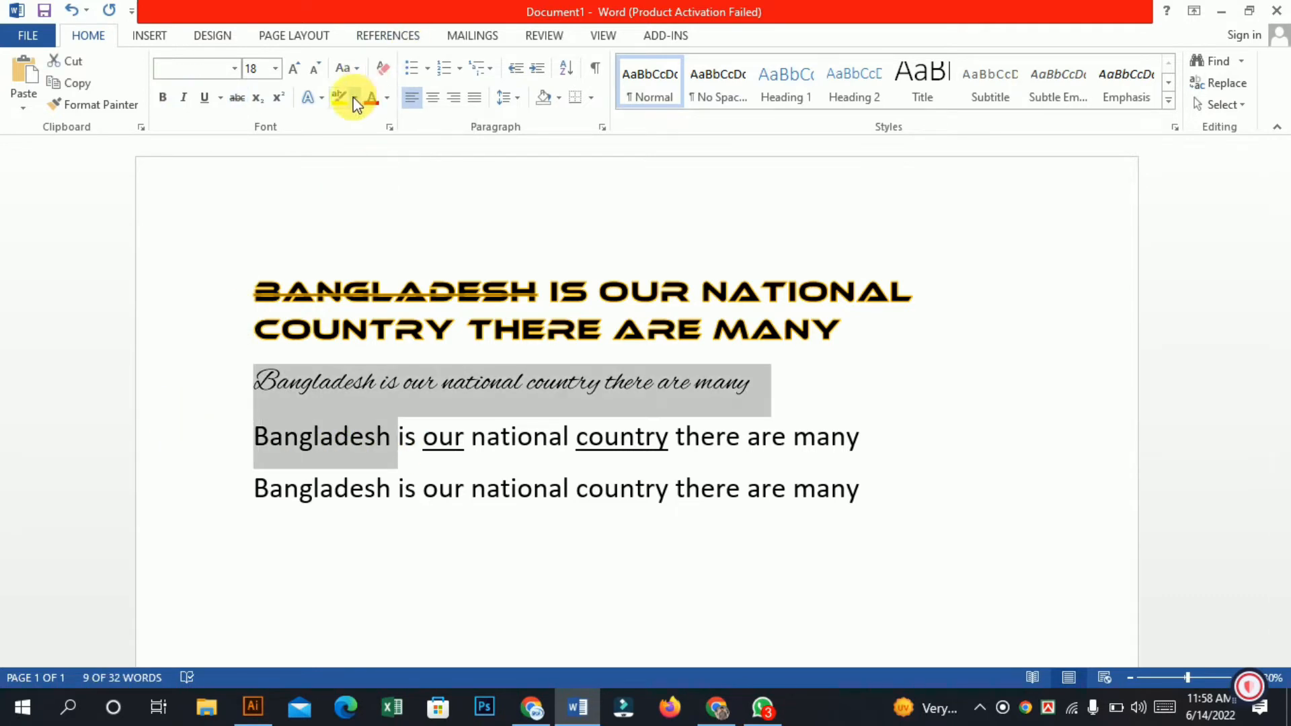
pyautogui.click(354, 98)
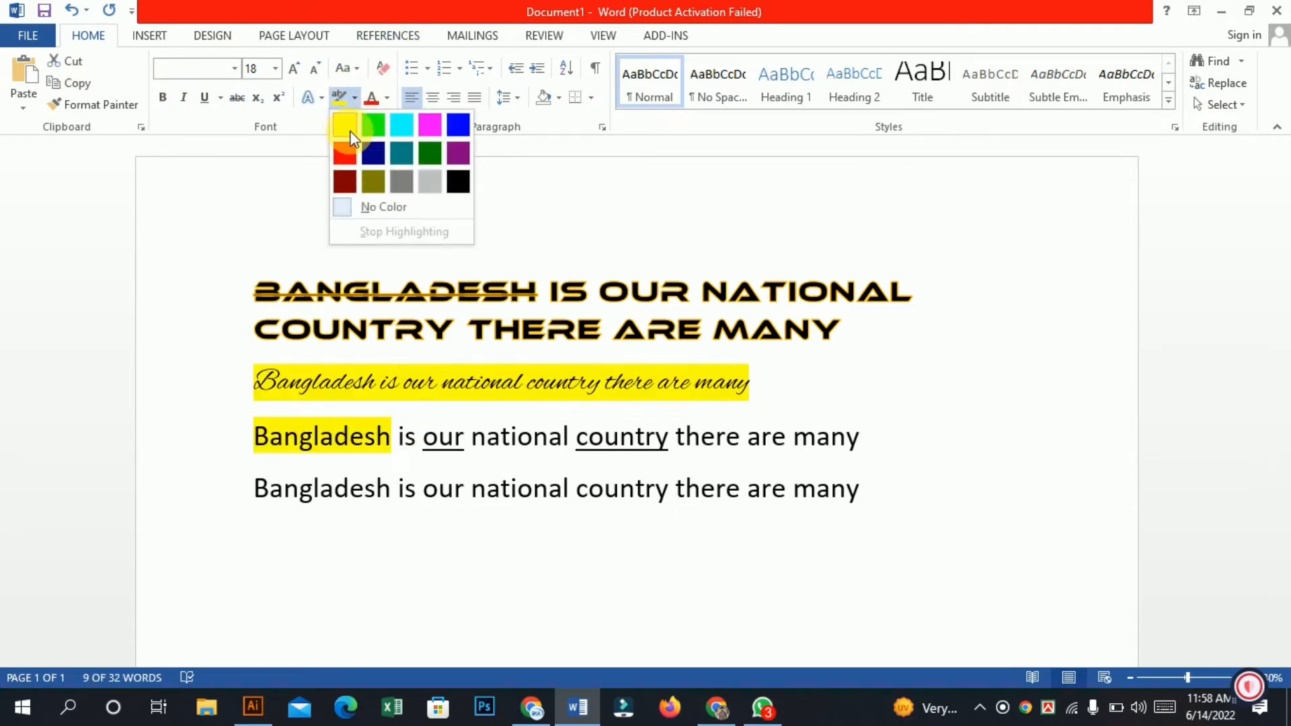
# Colour the second sentence and the third sentence's "Bangladesh" yellow, and return their font colour to black
pyautogui.click(387, 99)
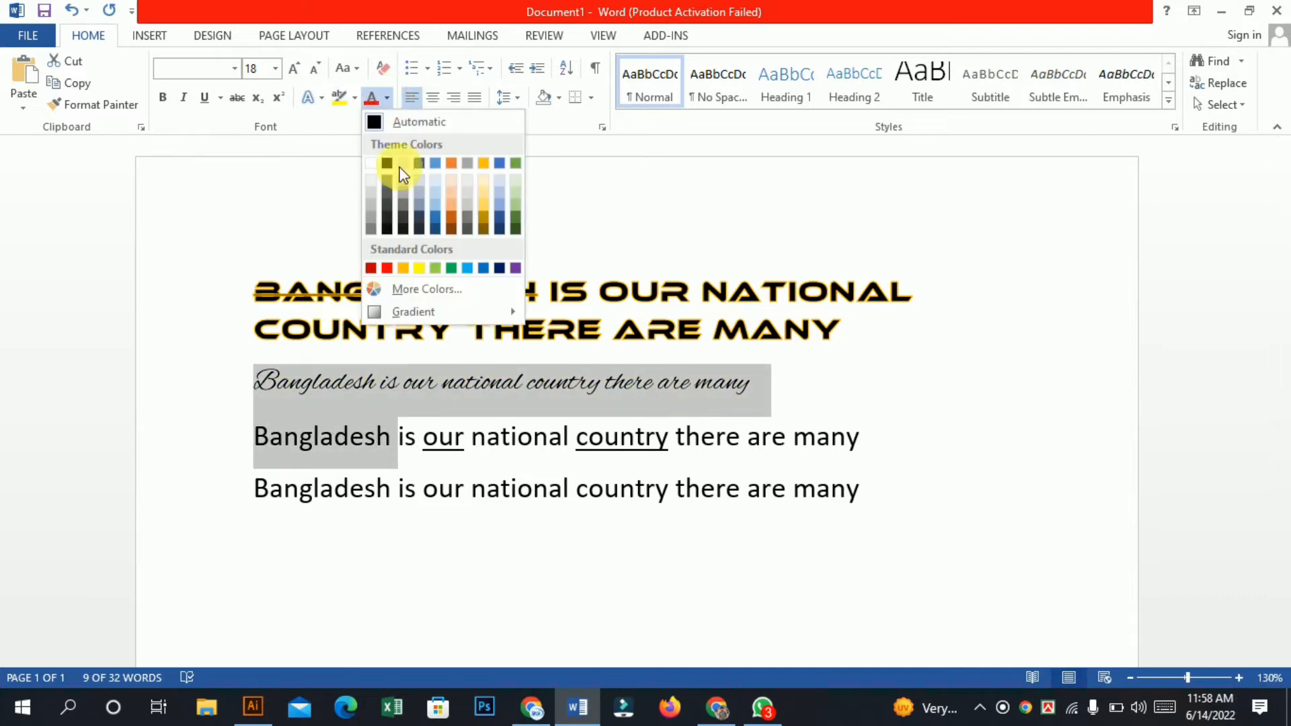
pyautogui.click(421, 269)
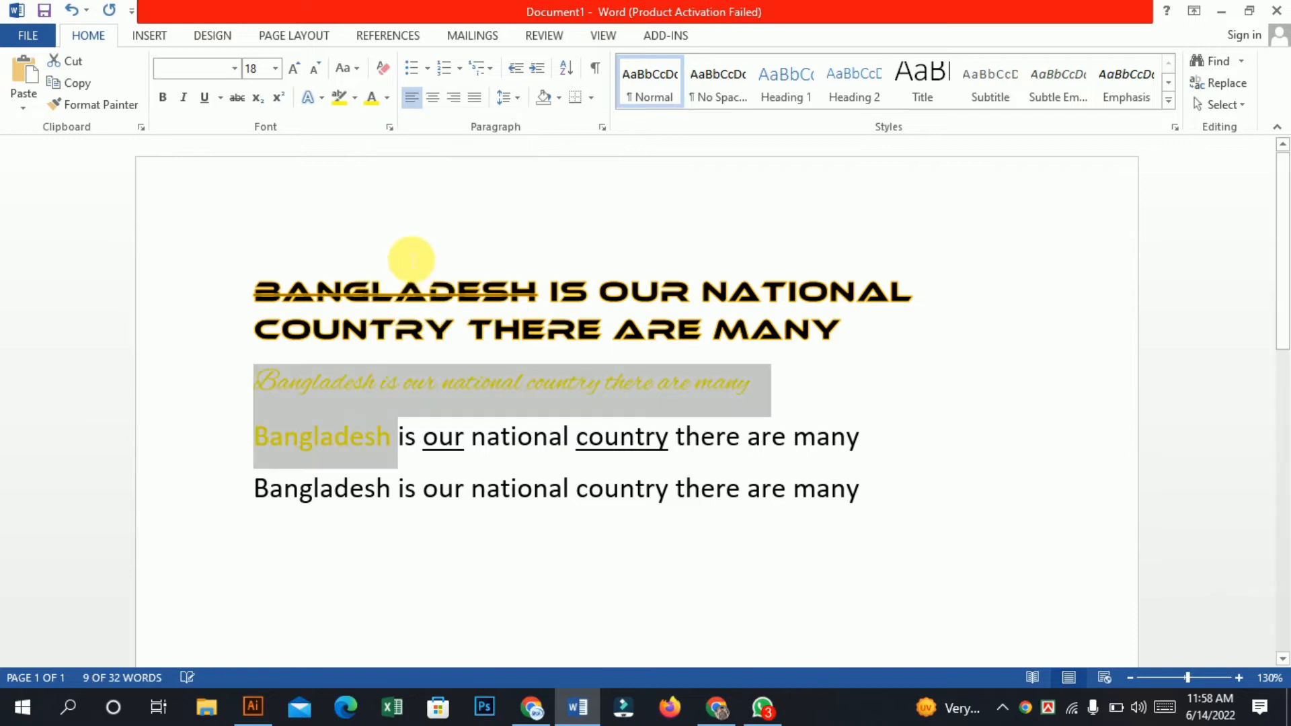
pyautogui.click(387, 100)
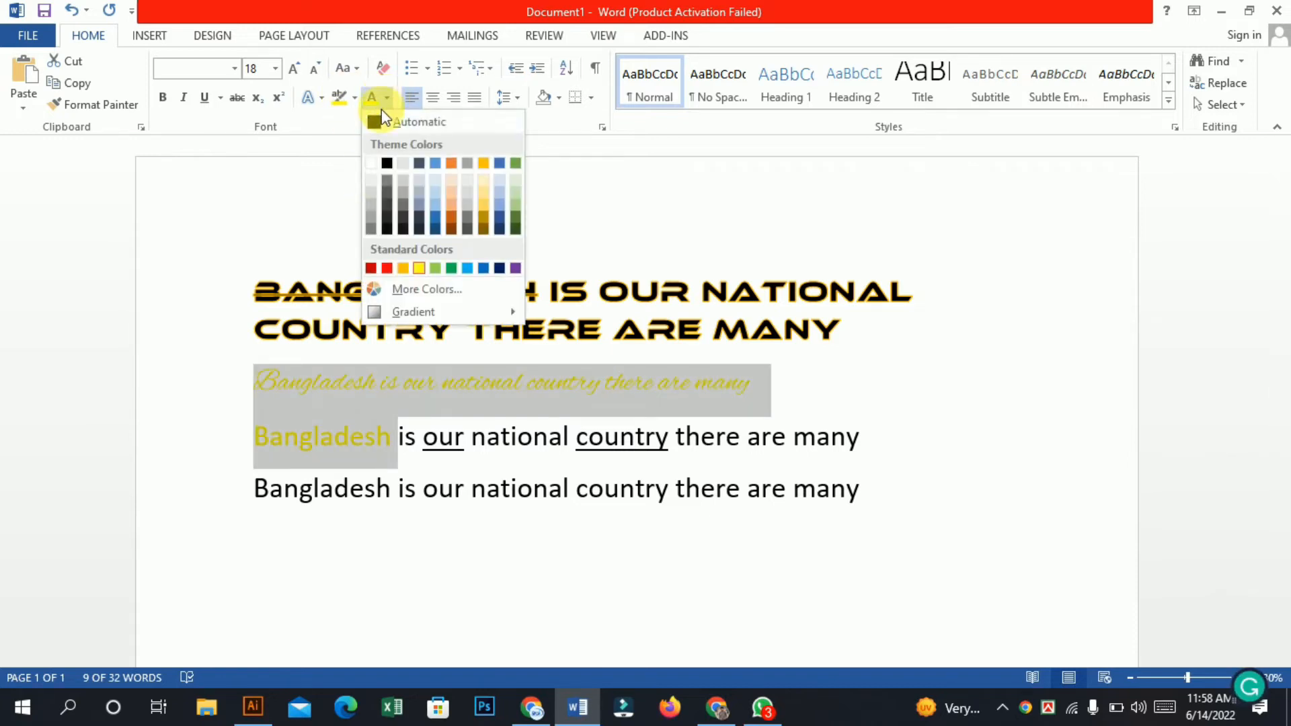
pyautogui.click(384, 164)
pyautogui.click(411, 218)
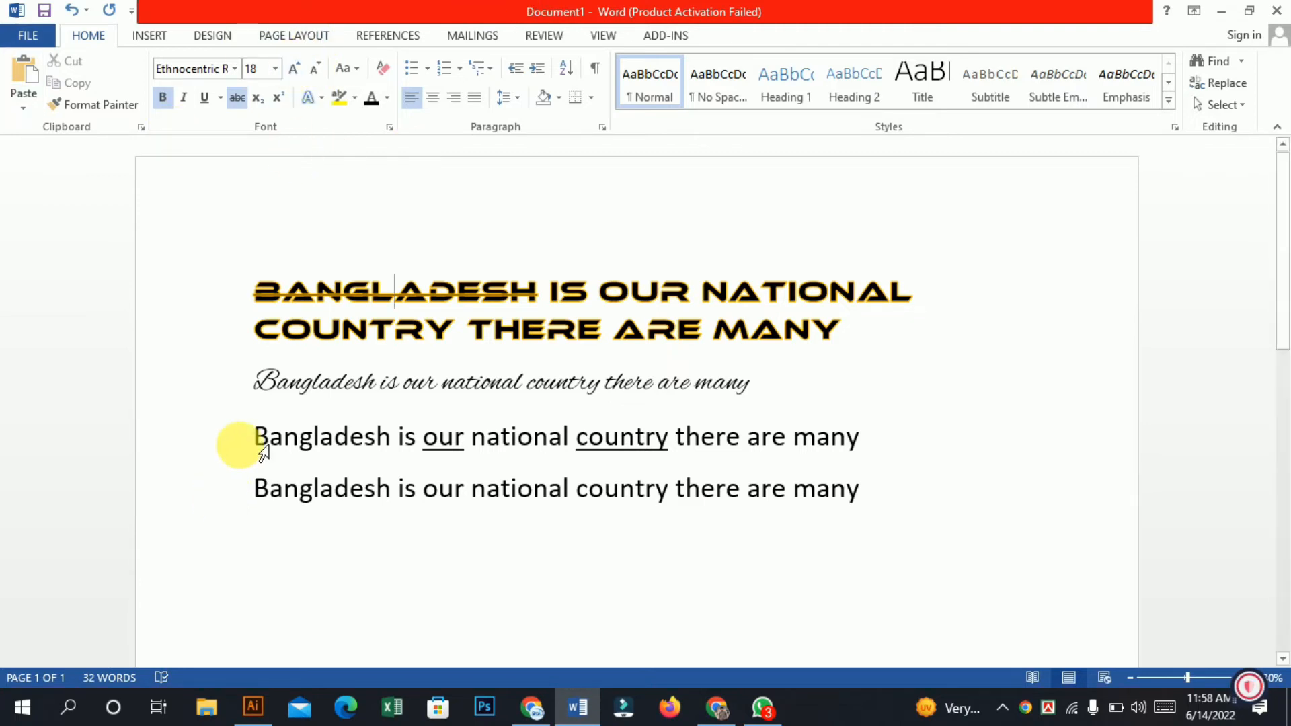
# Enlarge the third sentence's text in several Grow Font increments and shrink it back to size 24
pyautogui.moveTo(236, 446); pyautogui.dragTo(652, 455)
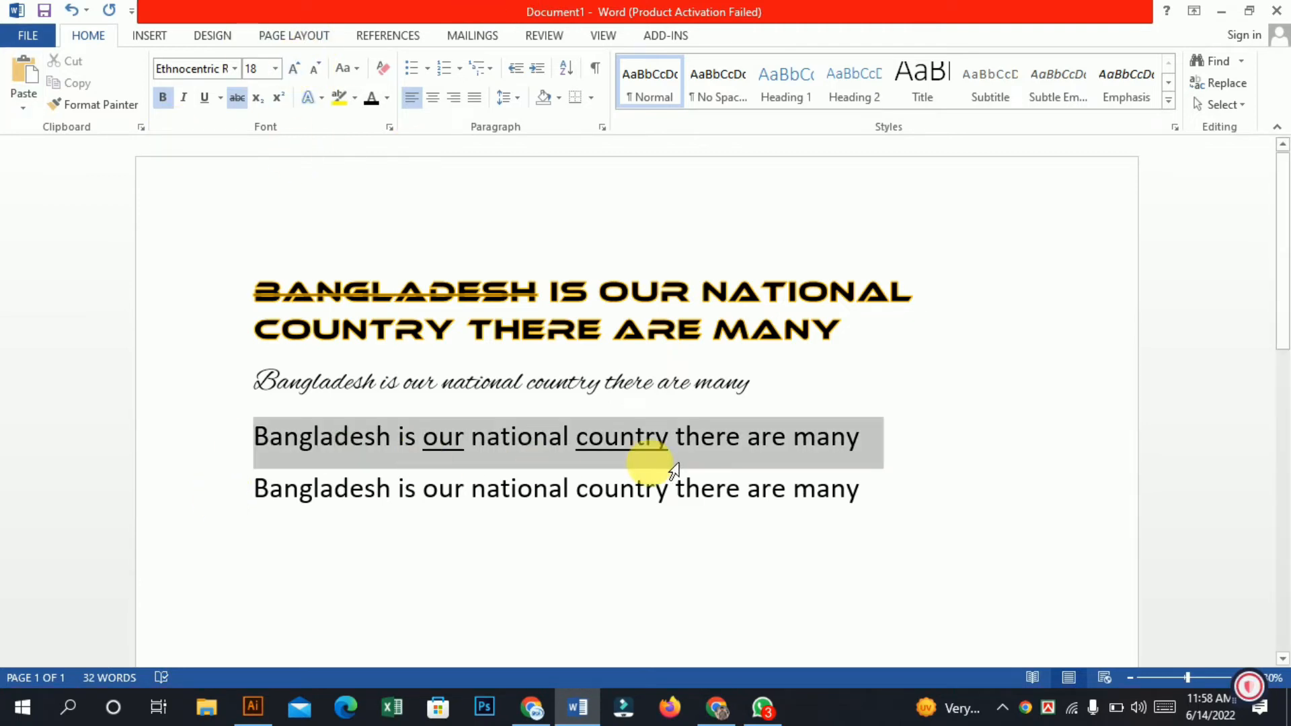
pyautogui.click(294, 67)
pyautogui.click(293, 67)
pyautogui.click(293, 68)
pyautogui.click(294, 67)
pyautogui.click(293, 67)
pyautogui.click(318, 67)
pyautogui.click(318, 67)
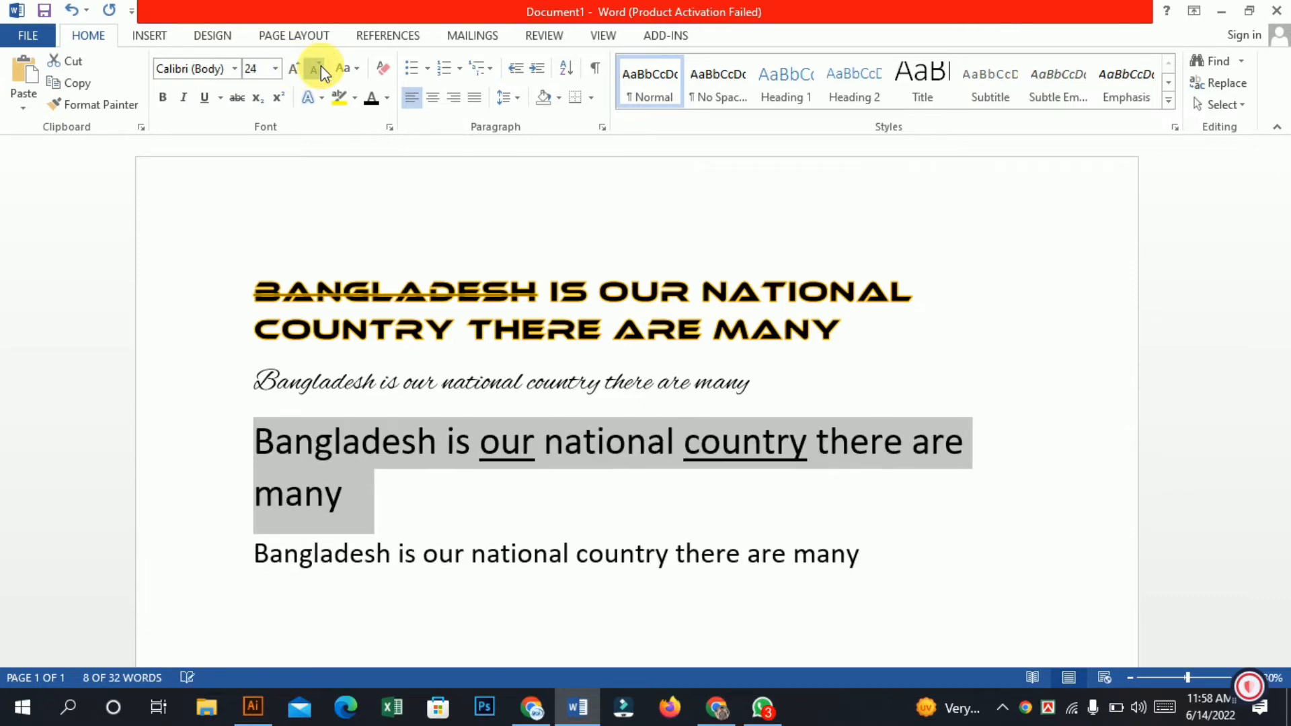
# Shrink the third sentence to size 16 and convert it to UPPERCASE
pyautogui.click(318, 67)
pyautogui.click(318, 67)
pyautogui.click(318, 67)
pyautogui.click(318, 67)
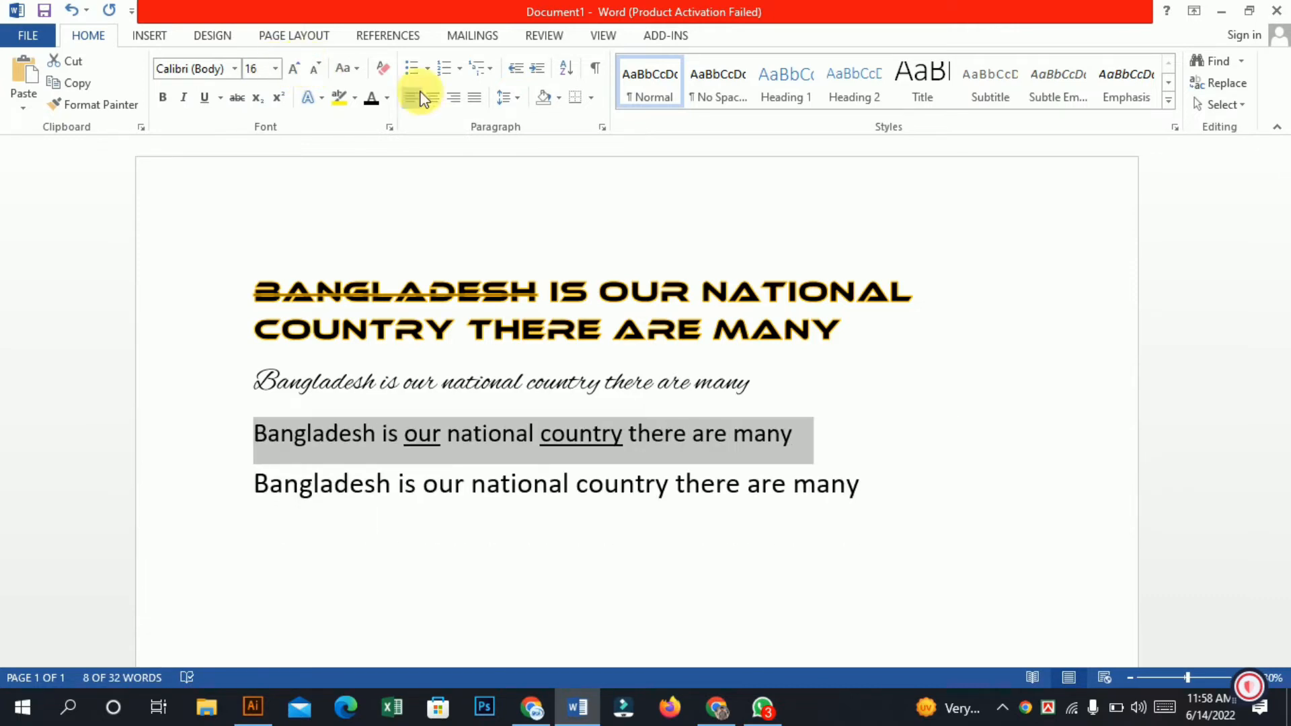
pyautogui.click(357, 68)
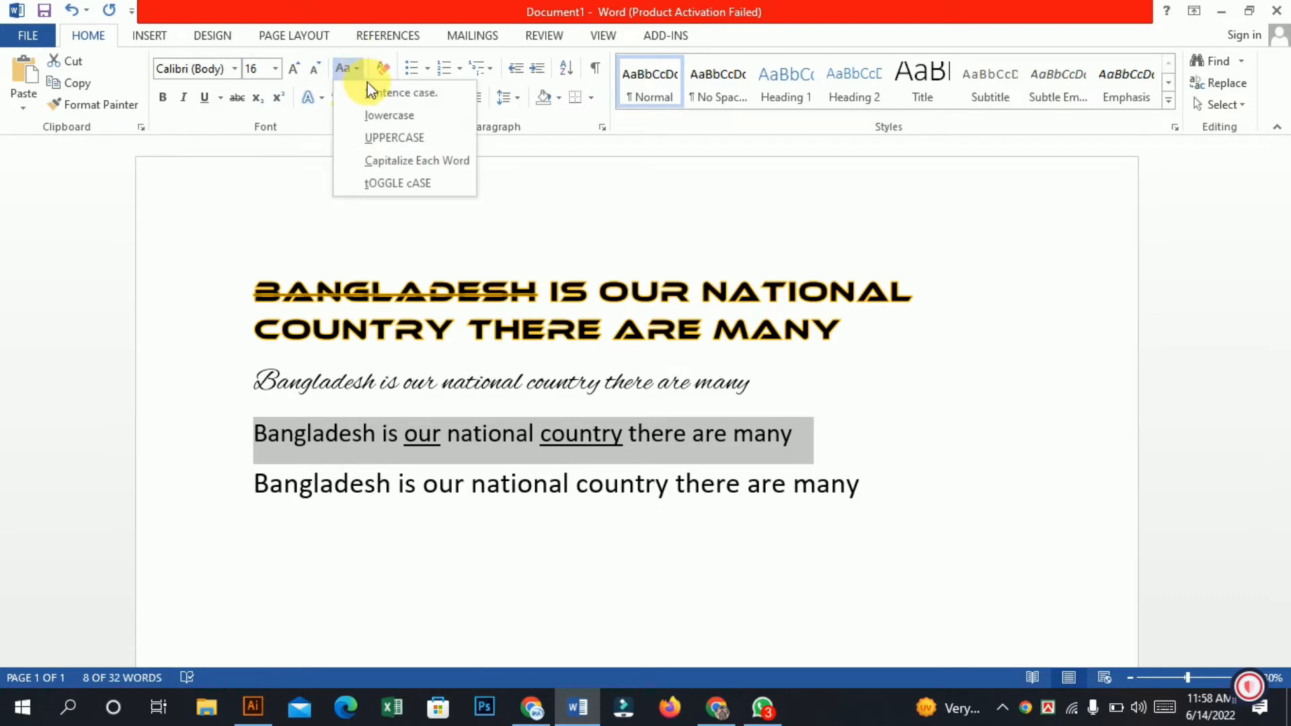
pyautogui.click(396, 138)
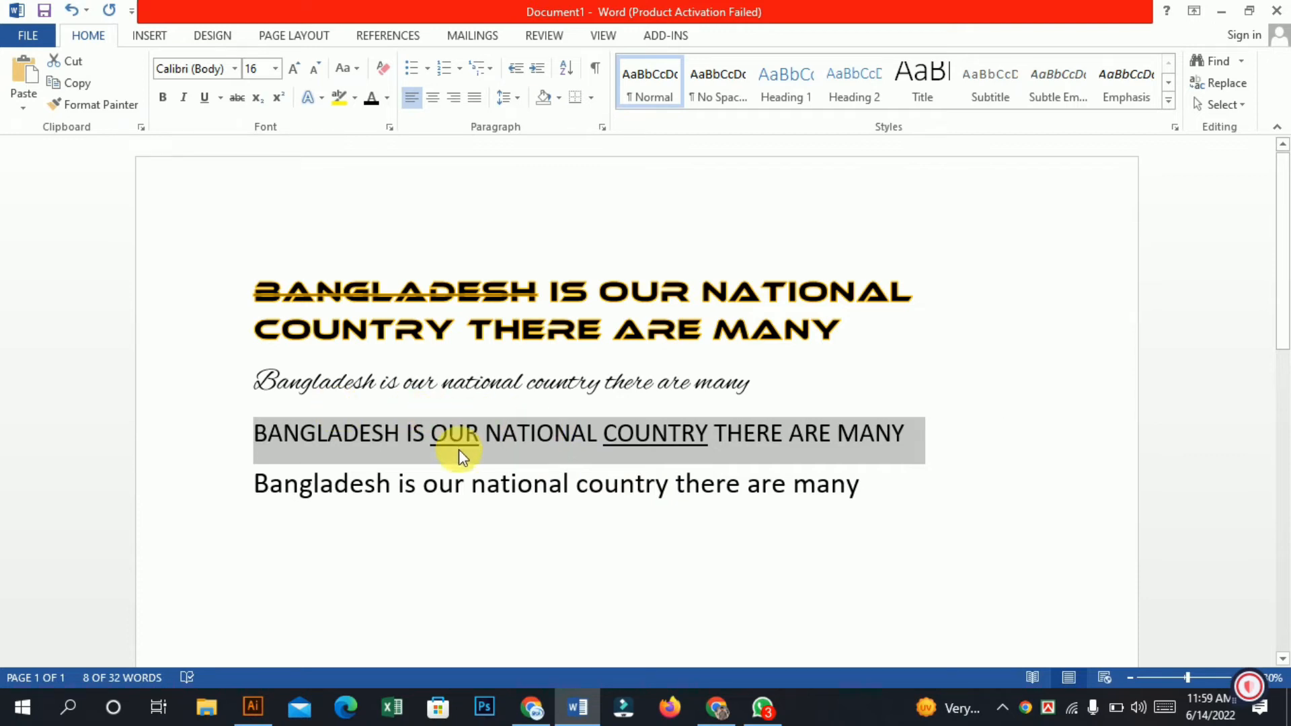
# Apply sentence case to the fourth sentence, and switch it to lowercase
pyautogui.moveTo(264, 483); pyautogui.dragTo(942, 515)
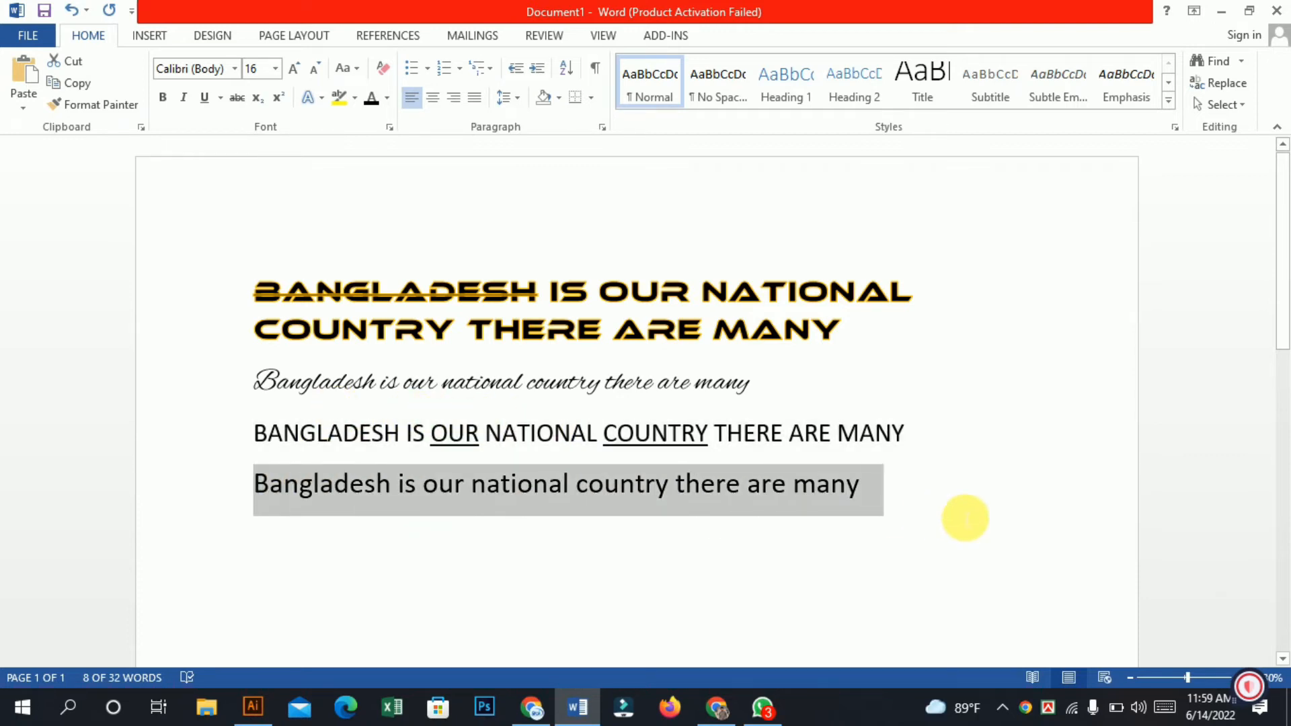
pyautogui.click(294, 68)
pyautogui.click(355, 81)
pyautogui.click(403, 89)
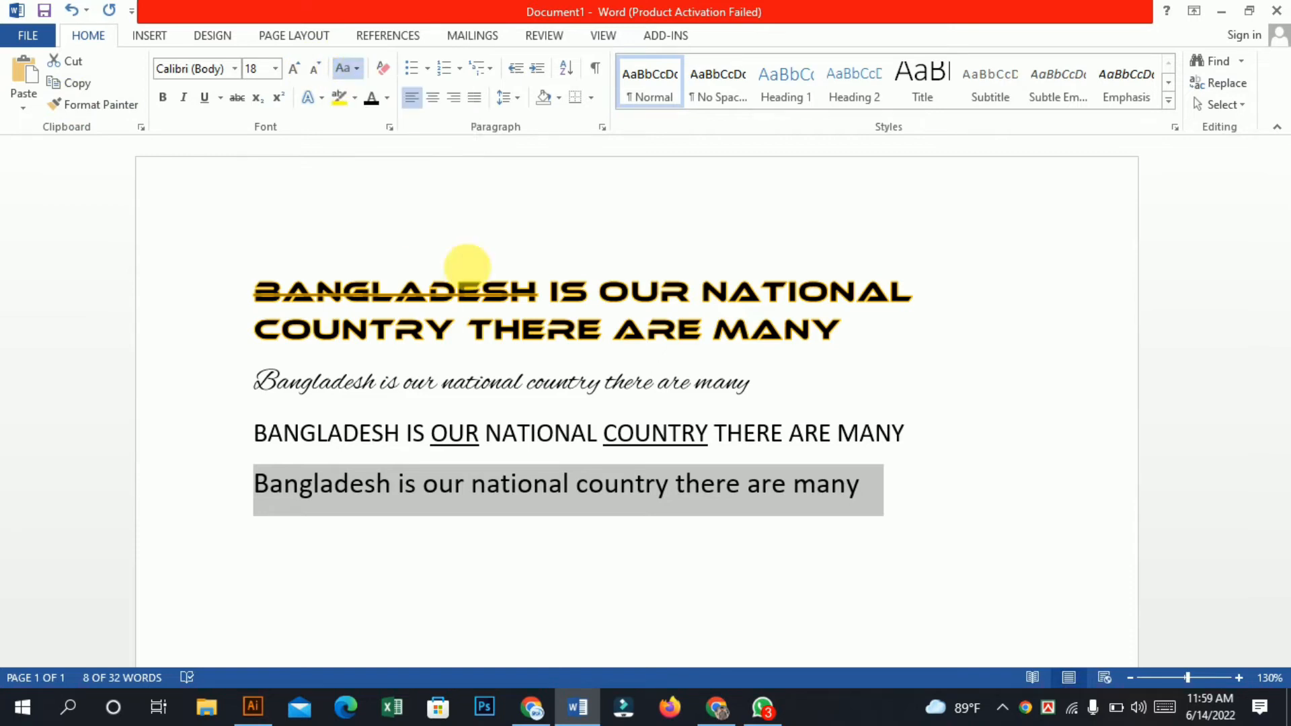
pyautogui.click(354, 70)
pyautogui.click(410, 120)
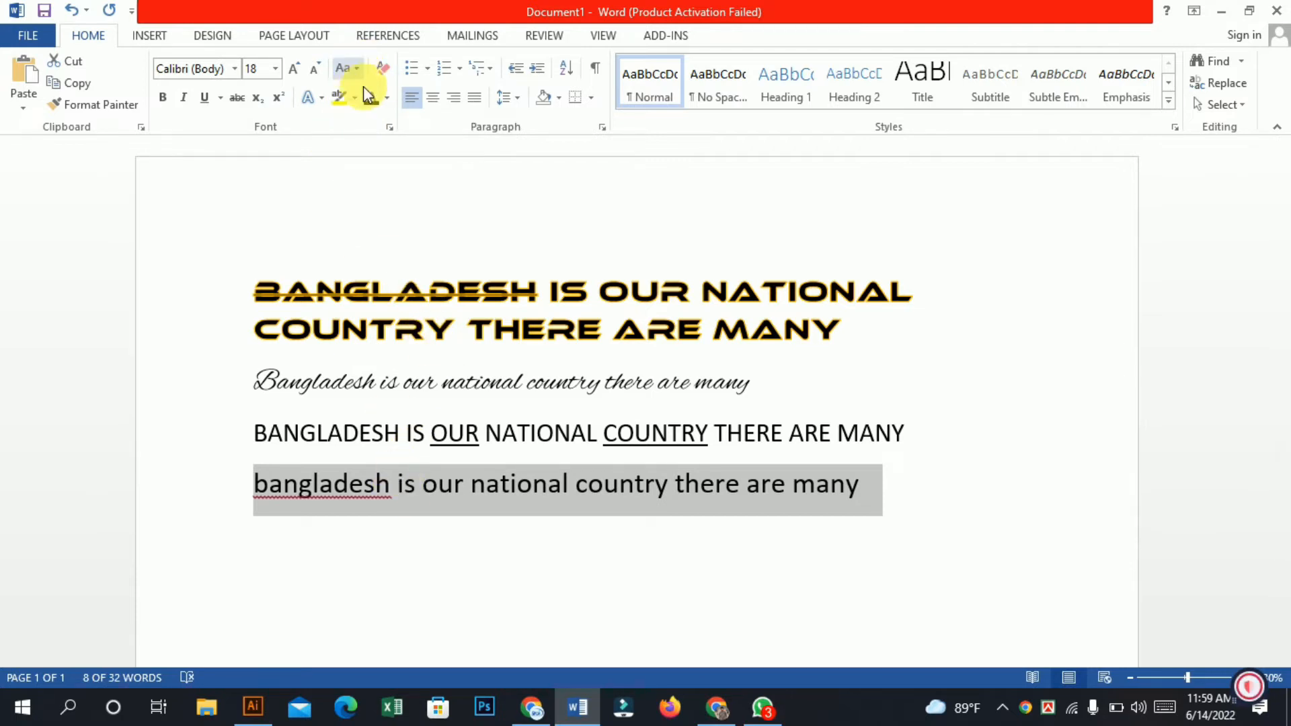
# Clear all formatting from the second sentence in Alex Brush and from the gold-outlined first sentence
pyautogui.click(398, 237)
pyautogui.moveTo(256, 382); pyautogui.dragTo(757, 389)
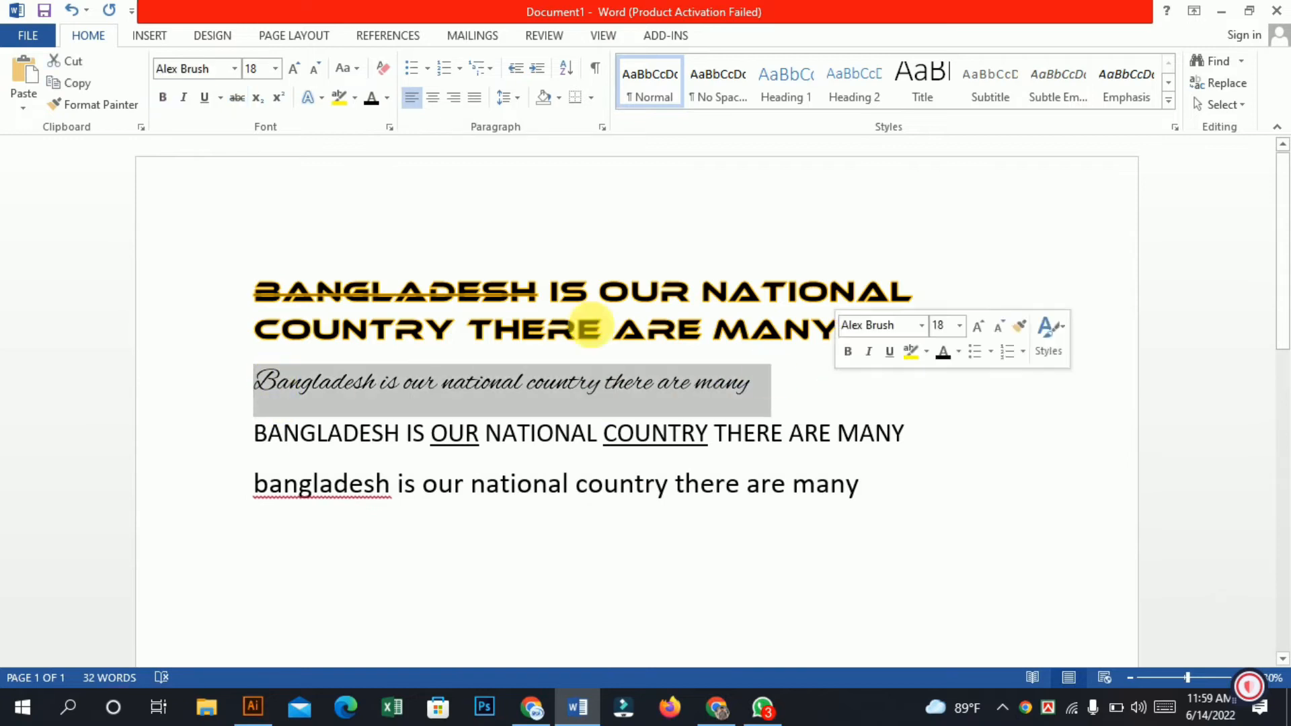
pyautogui.click(383, 67)
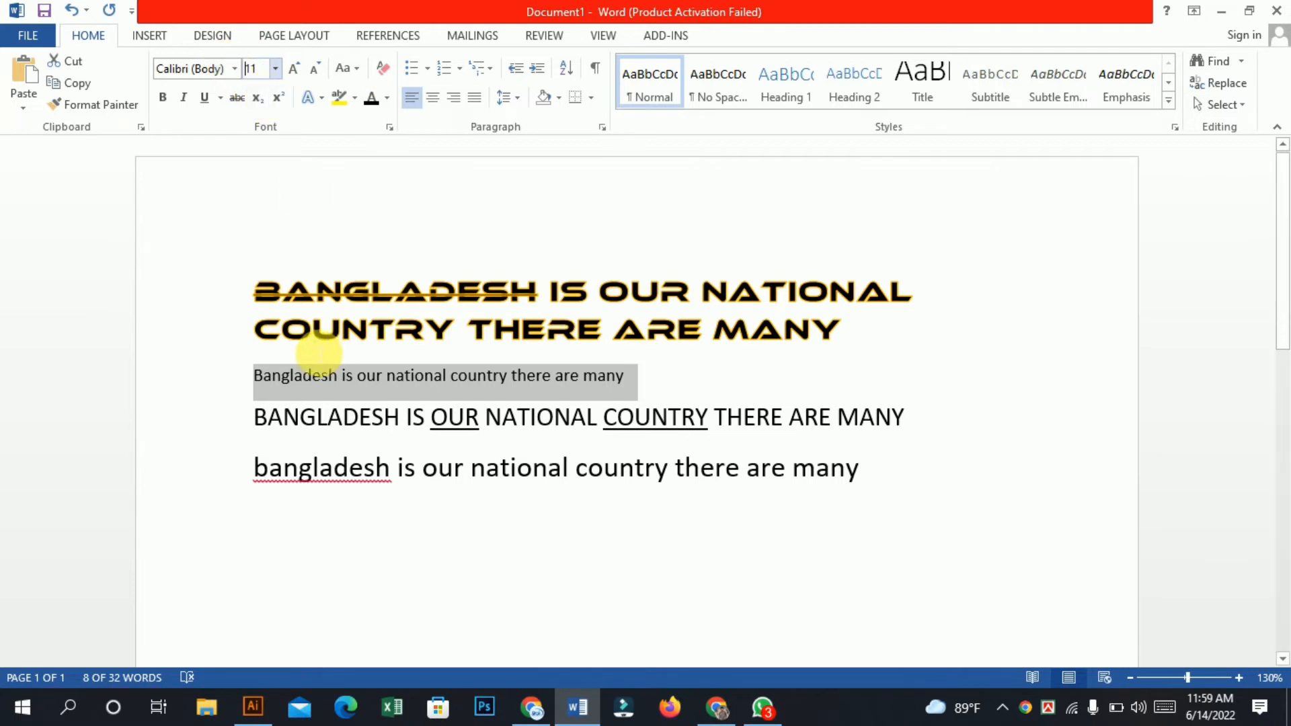
pyautogui.moveTo(265, 289); pyautogui.dragTo(893, 345)
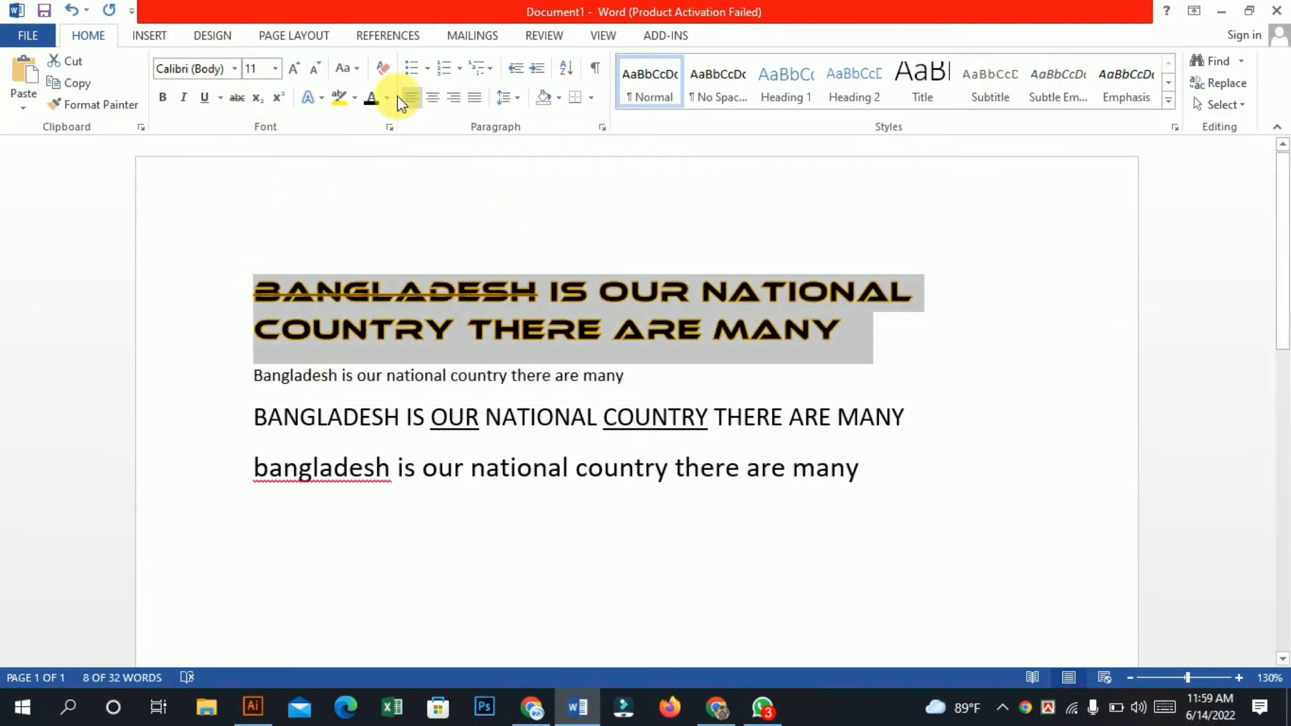
pyautogui.click(381, 73)
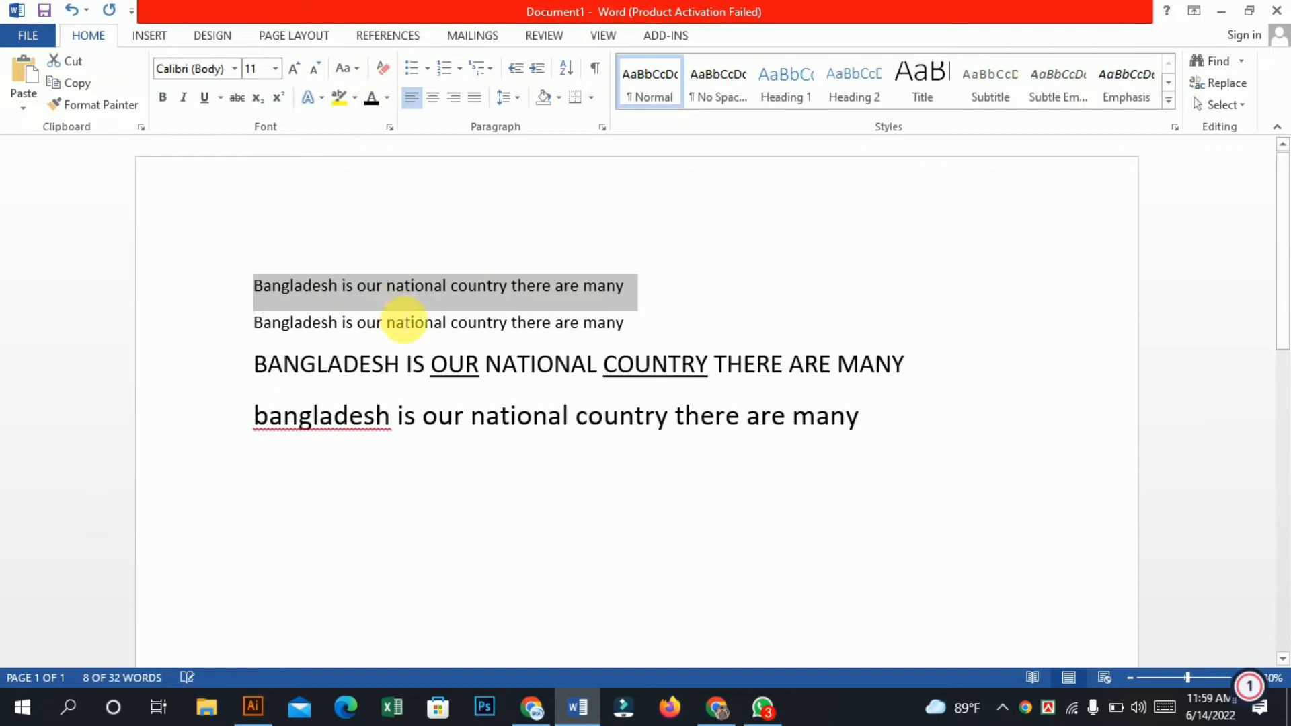
pyautogui.click(299, 287)
pyautogui.click(235, 270)
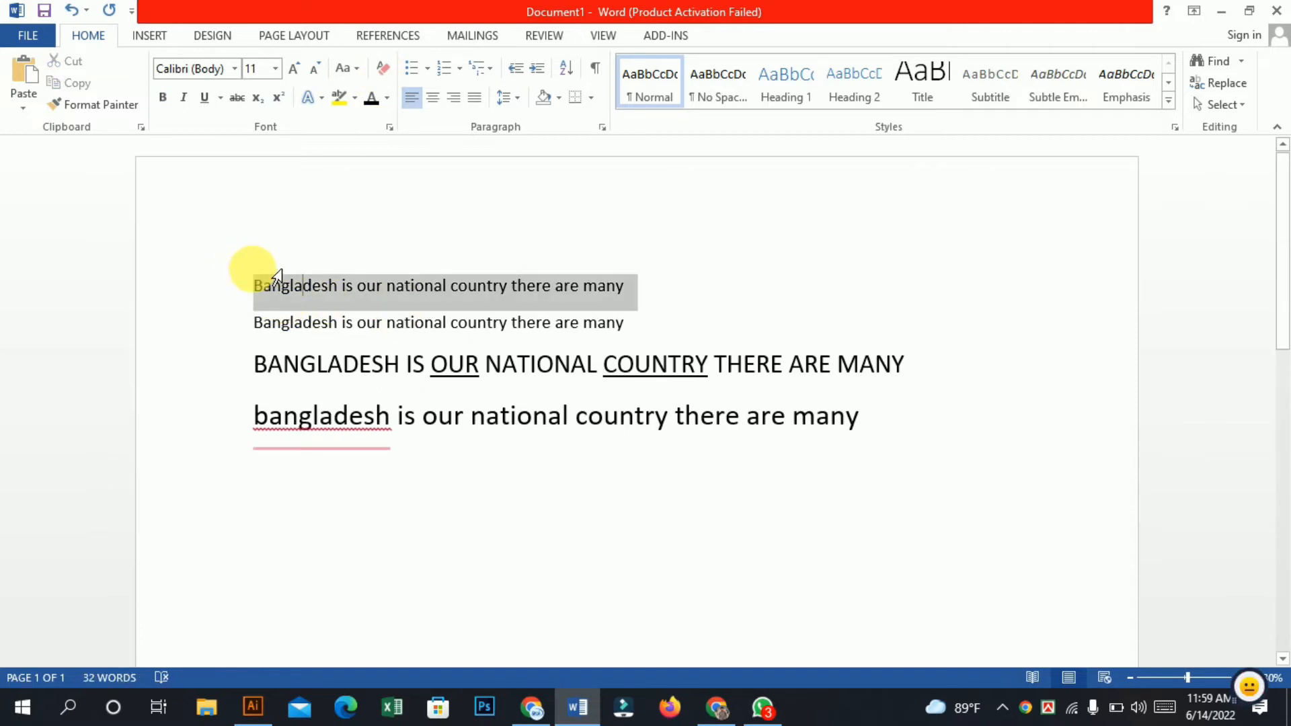
pyautogui.click(597, 286)
pyautogui.click(58, 282)
pyautogui.click(432, 497)
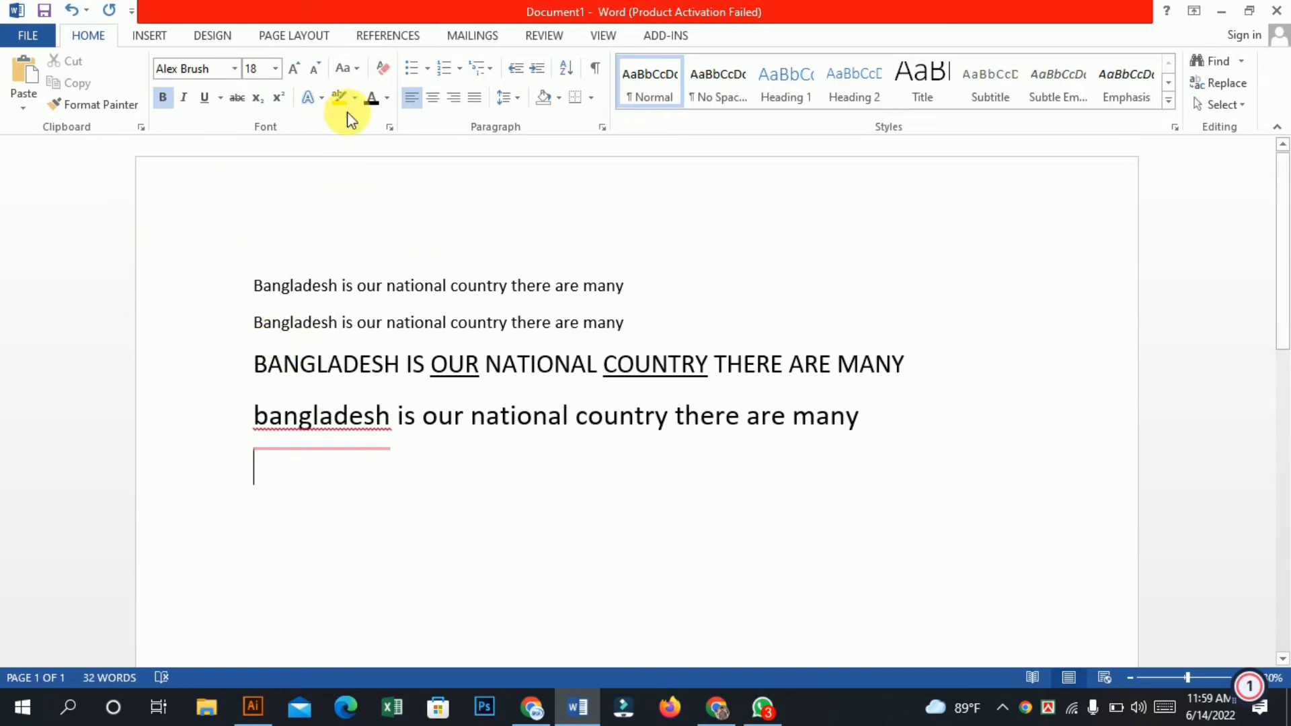
# Apply the arrowhead bullet to the first sentence and add a second bulleted item reading "cfgdfgdrgd"
pyautogui.click(429, 70)
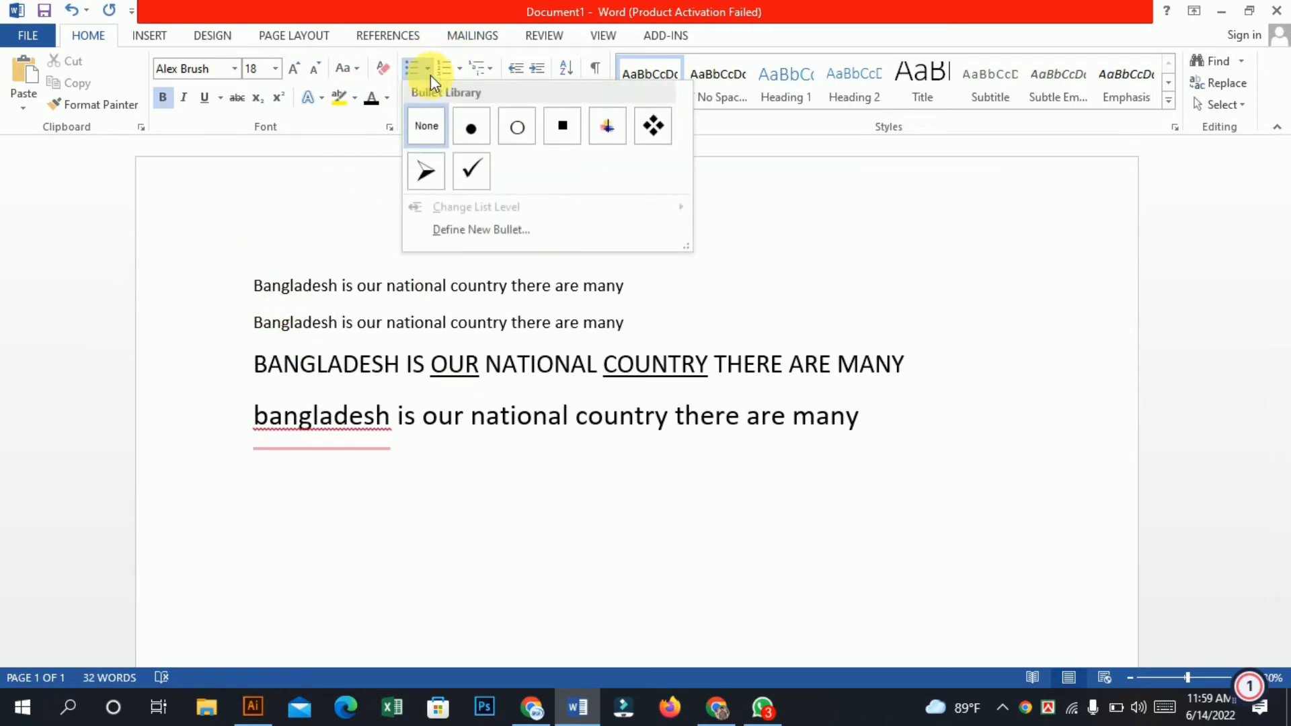
pyautogui.click(266, 289)
pyautogui.click(260, 288)
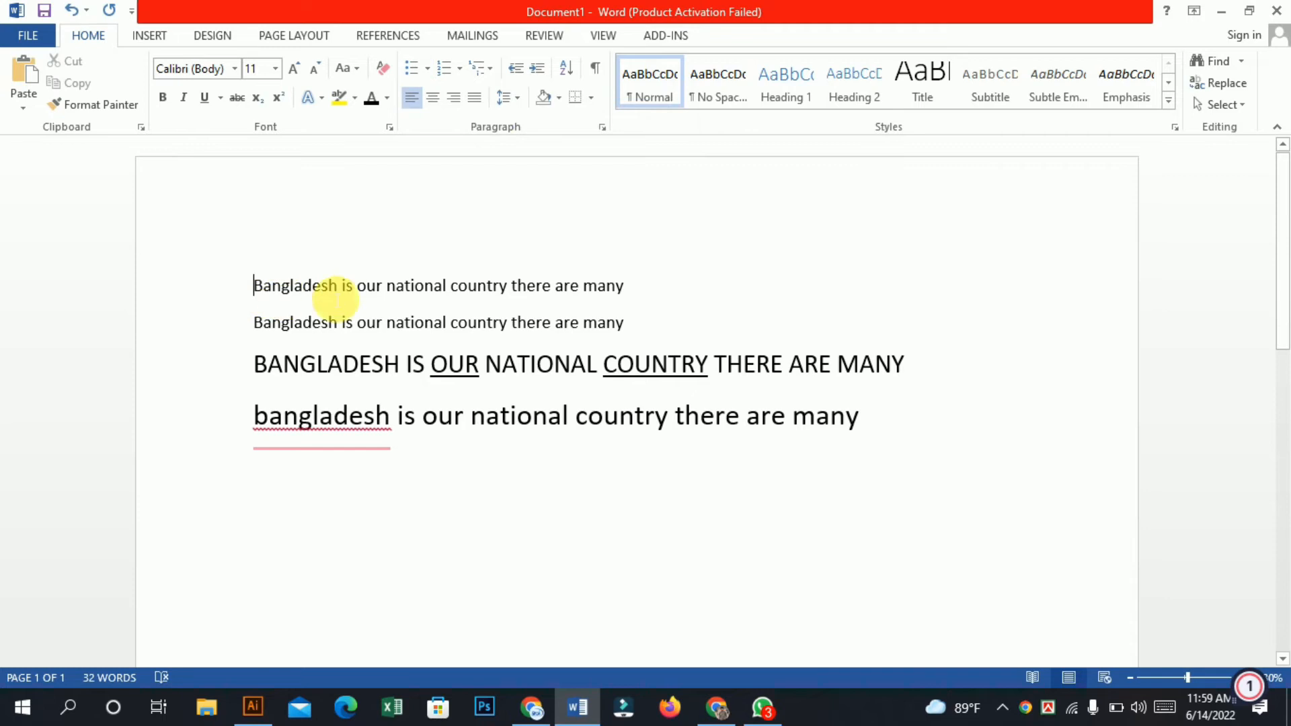
pyautogui.click(428, 68)
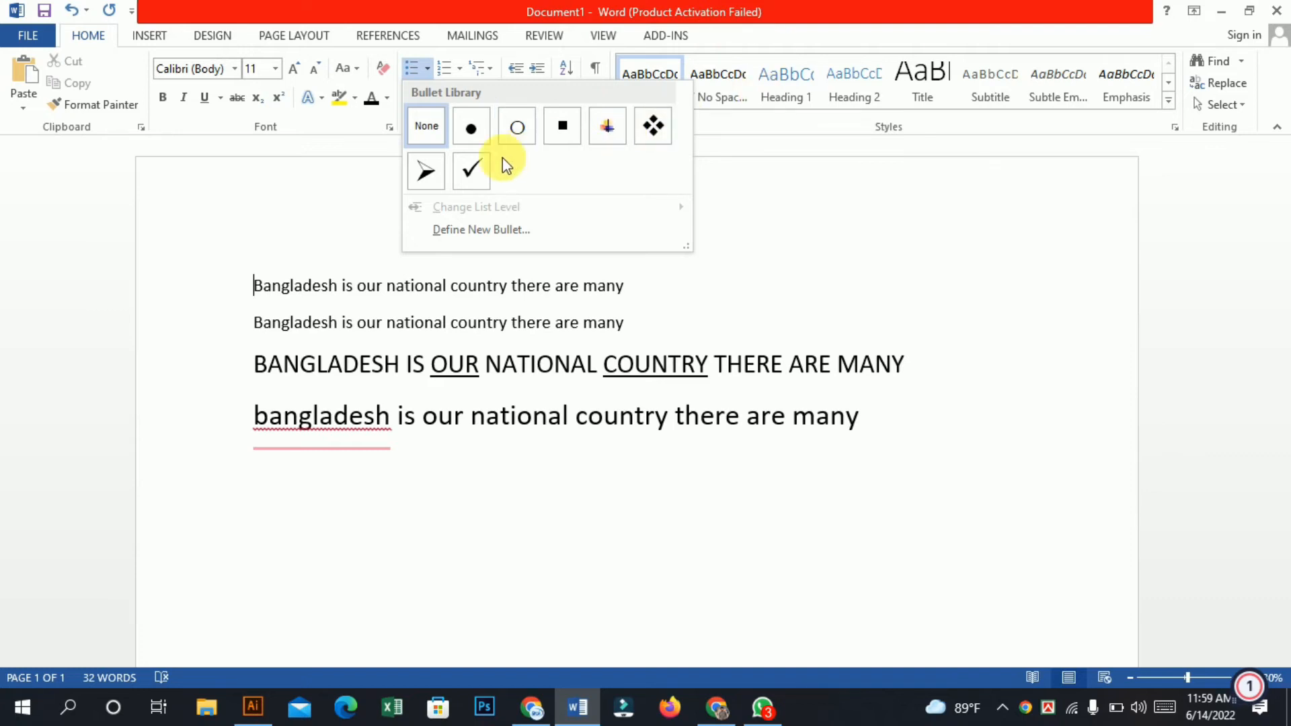
pyautogui.click(427, 172)
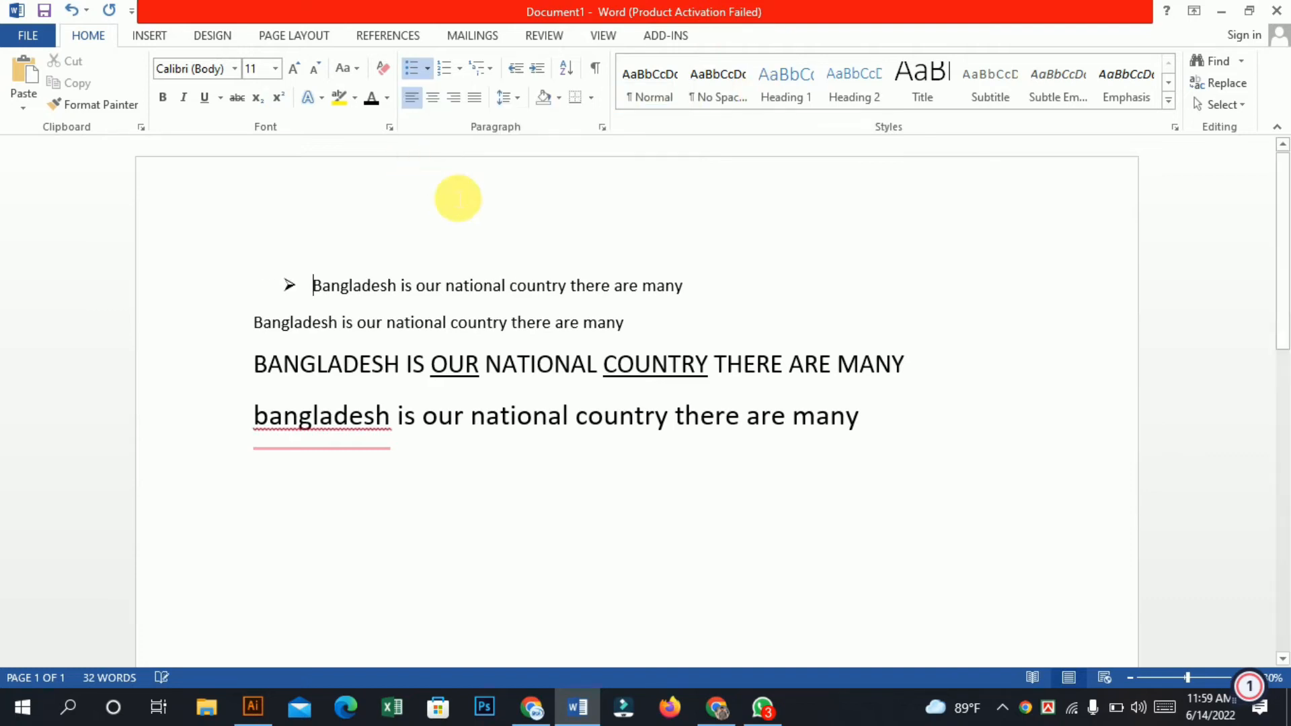
pyautogui.press('Return')
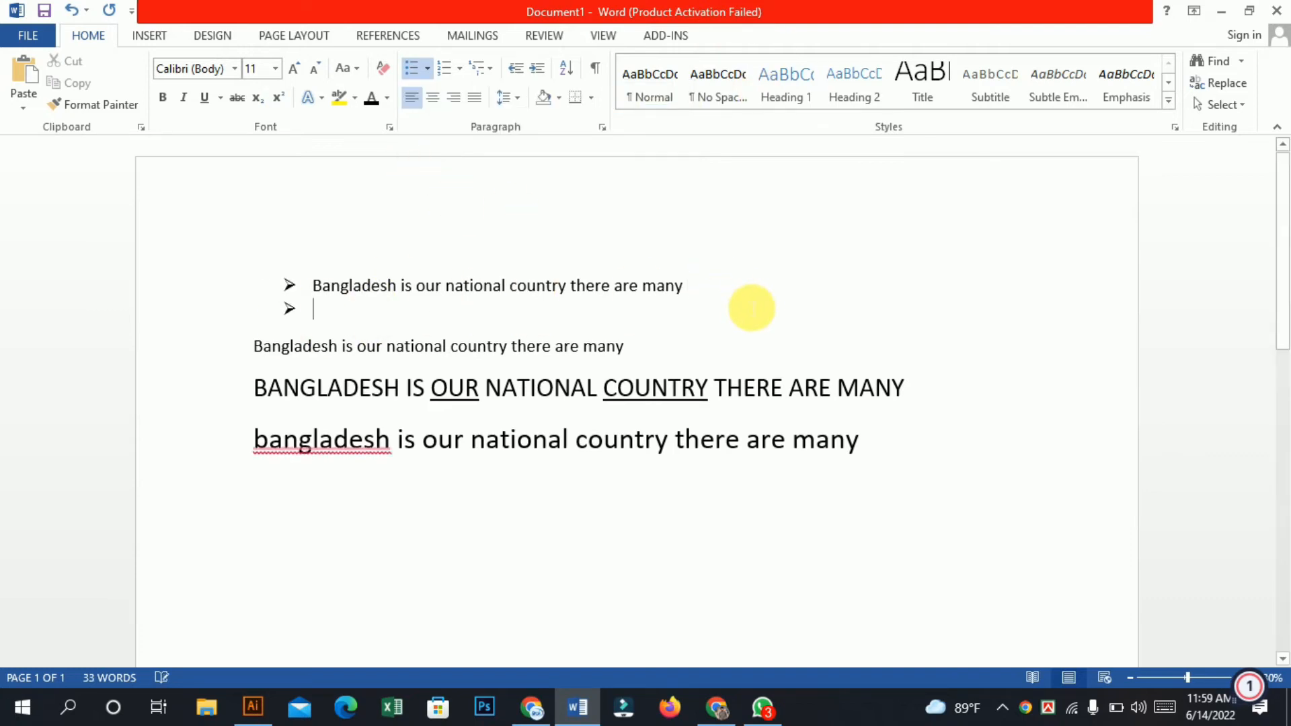
pyautogui.write('cfgdfgdrgd')
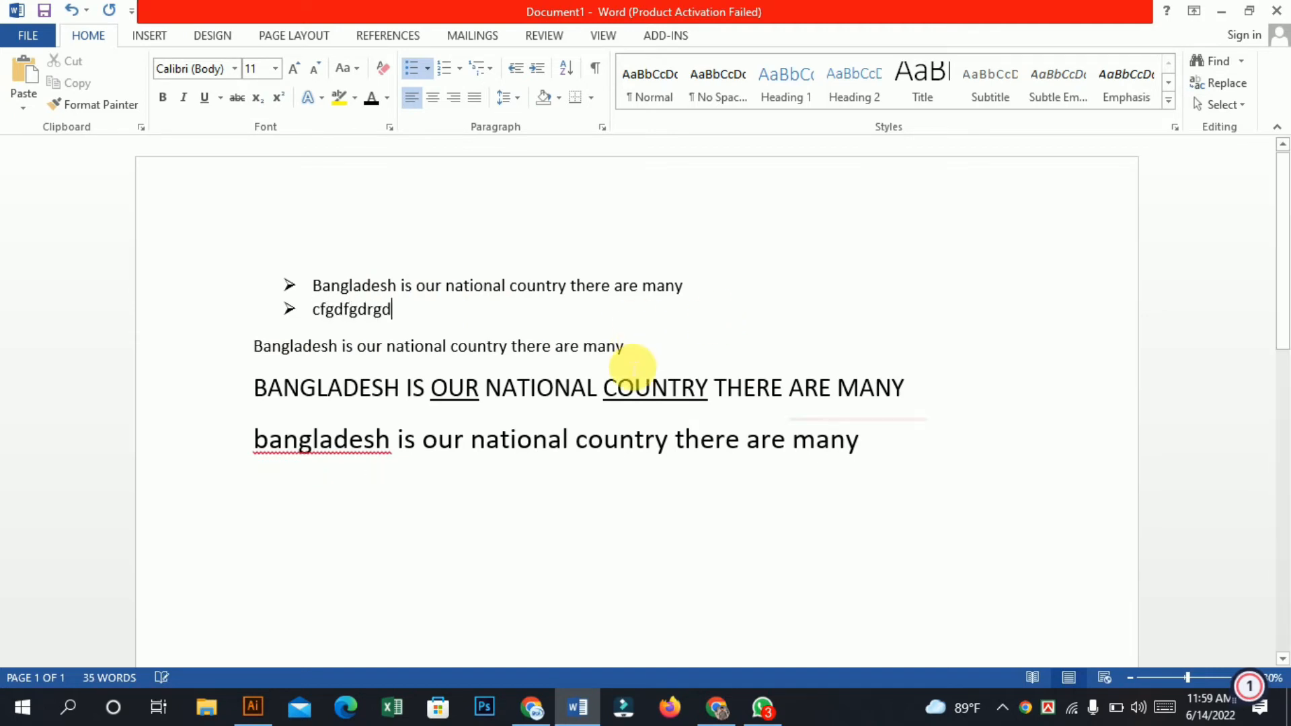
# Convert the two bulleted items to a numbered list in the 1. 2. 3. format
pyautogui.click(460, 71)
pyautogui.click(1029, 435)
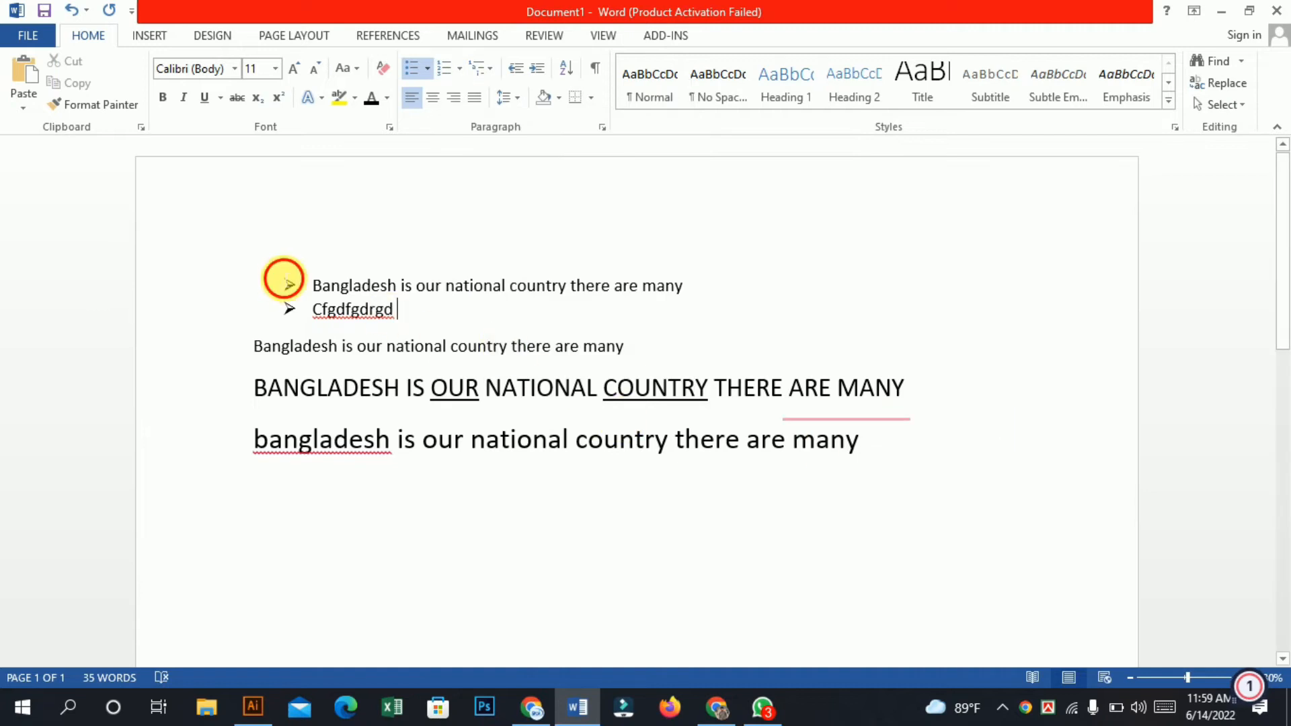
pyautogui.moveTo(284, 283); pyautogui.dragTo(408, 324)
pyautogui.click(462, 70)
pyautogui.click(537, 144)
# Preview Roman numeral numbering on the uppercase sentence and apply the 1) a) i) multilevel list style to it
pyautogui.click(502, 388)
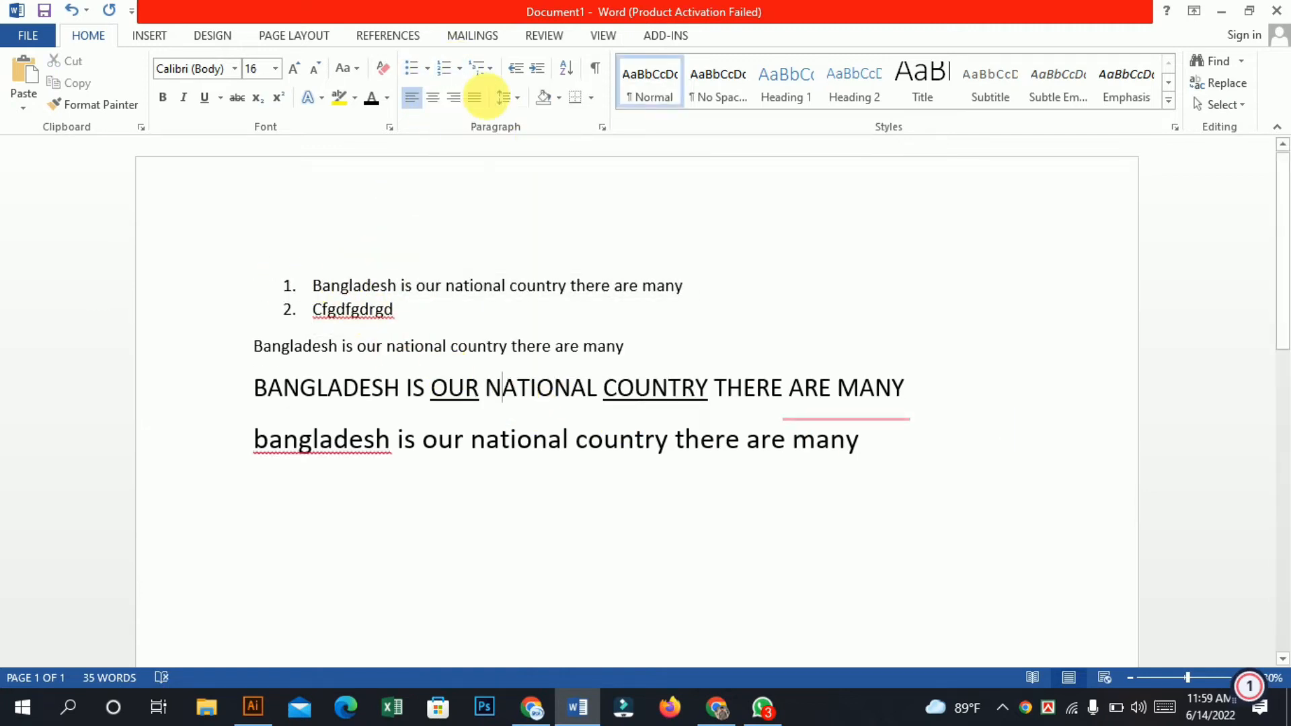
pyautogui.click(459, 69)
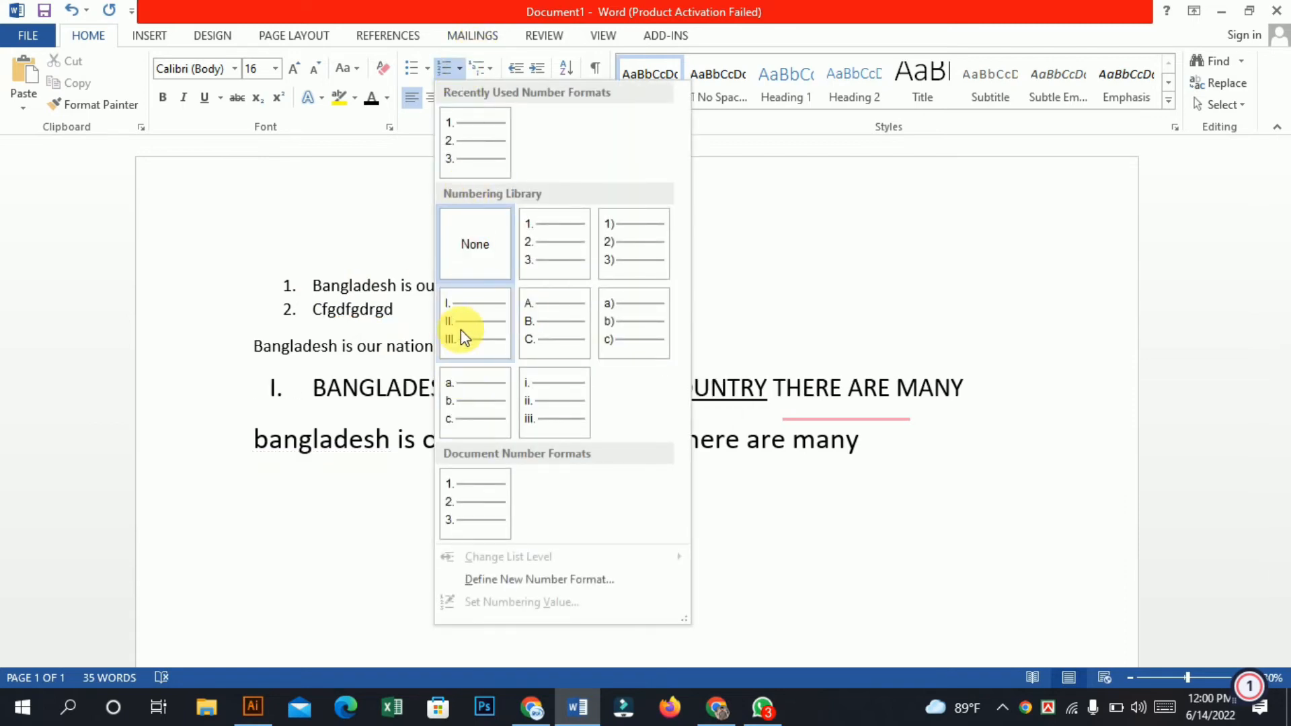
pyautogui.click(1116, 230)
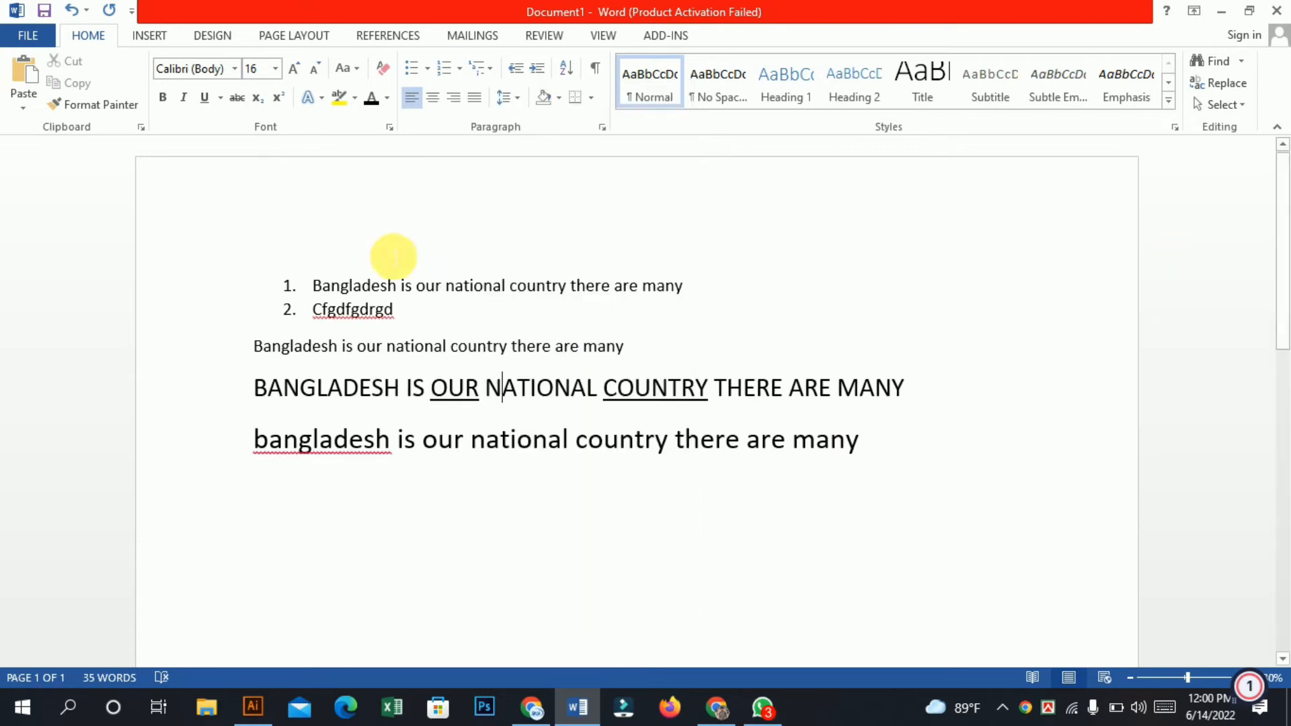
pyautogui.click(491, 70)
pyautogui.moveTo(582, 281)
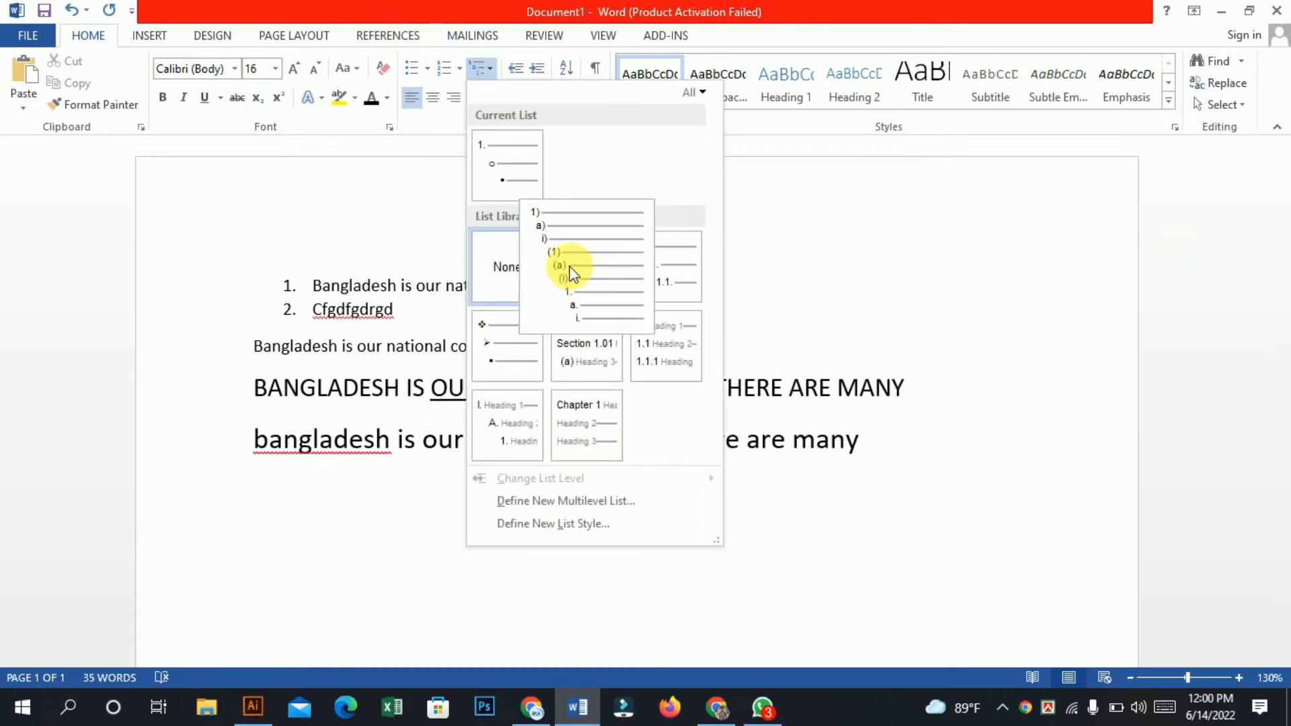
pyautogui.click(572, 273)
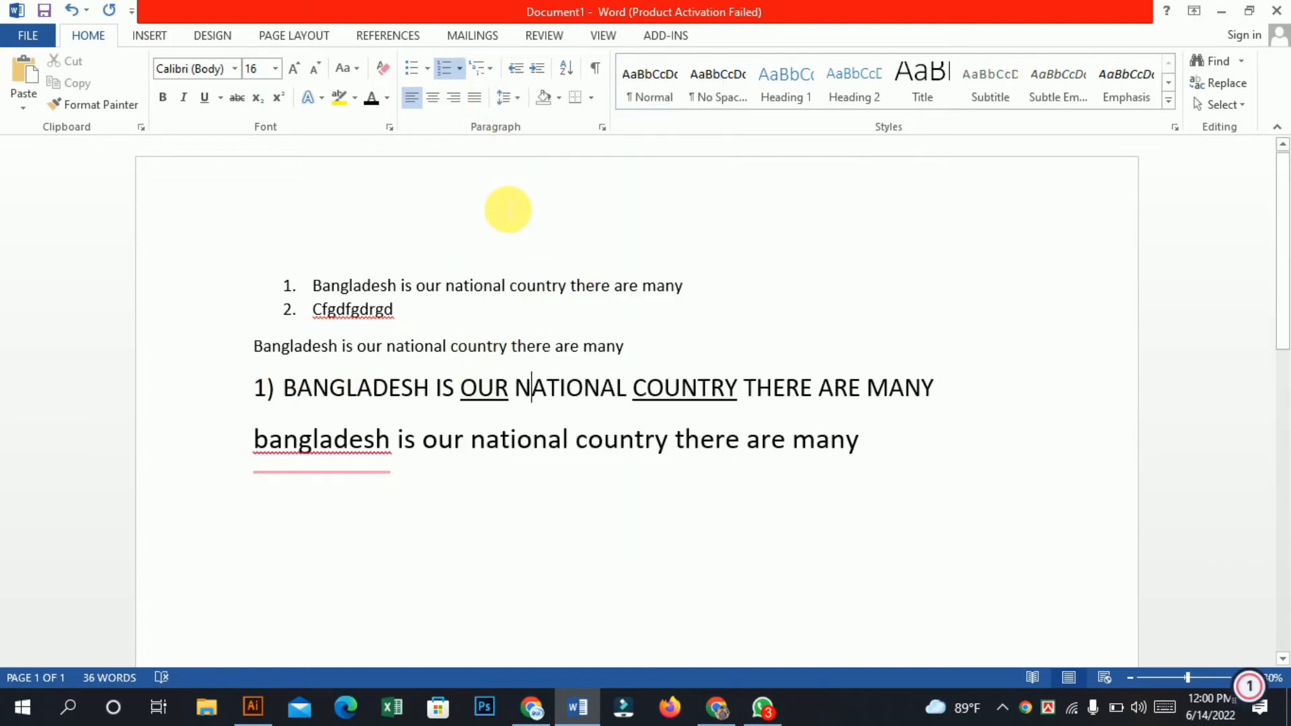
pyautogui.click(1101, 442)
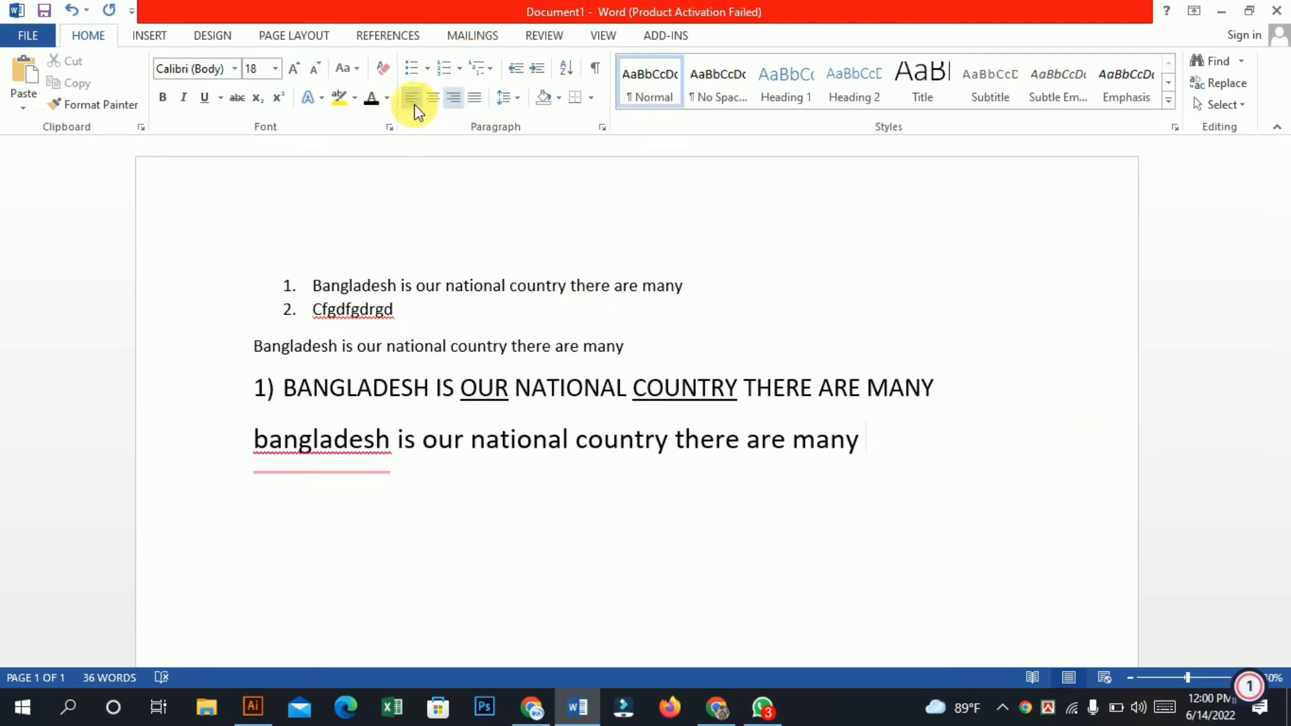
# Align the unnumbered sentence below the list to the centre, right and left in turn, and finish with it justified
pyautogui.moveTo(250, 347); pyautogui.dragTo(656, 355)
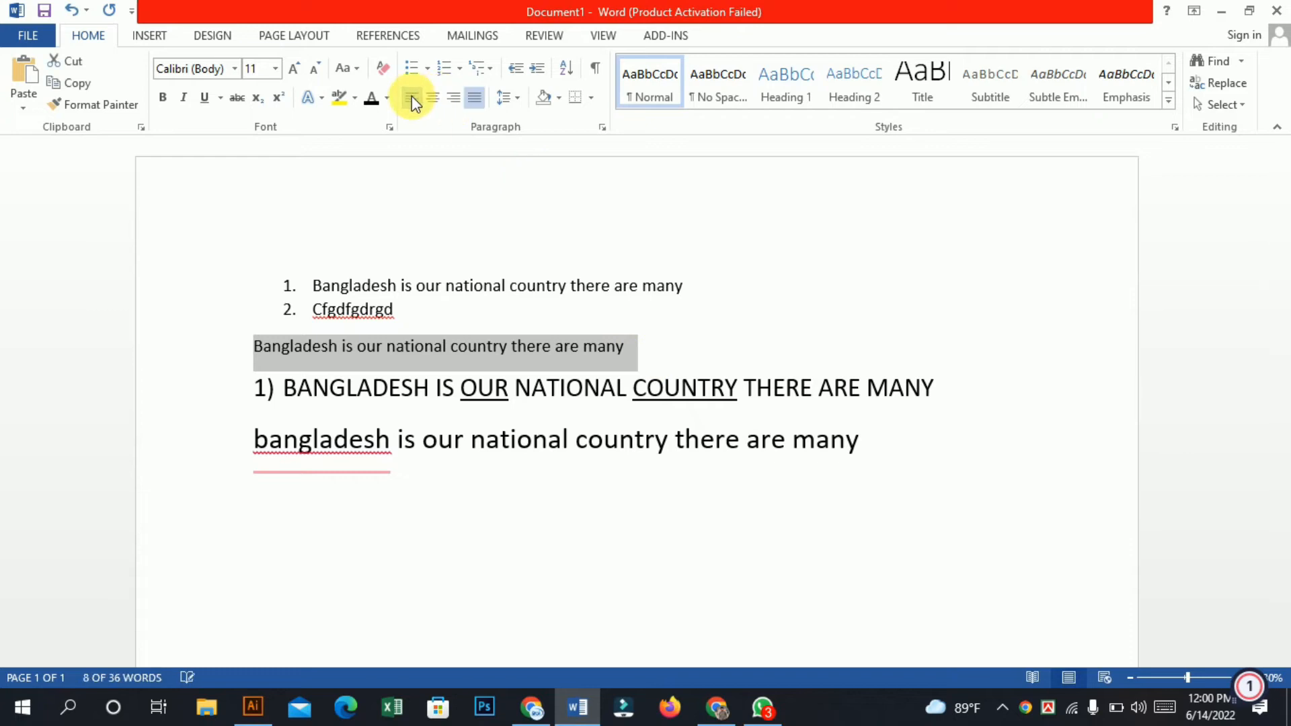
pyautogui.click(431, 97)
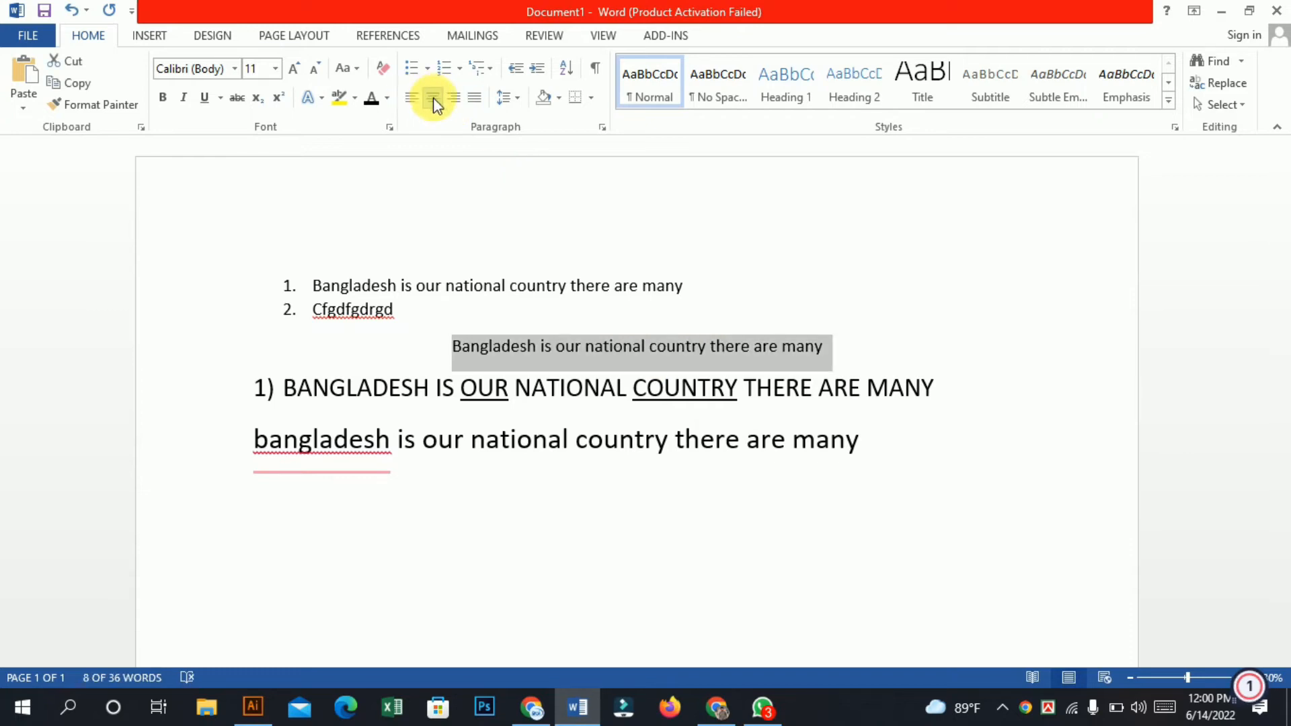
pyautogui.click(454, 98)
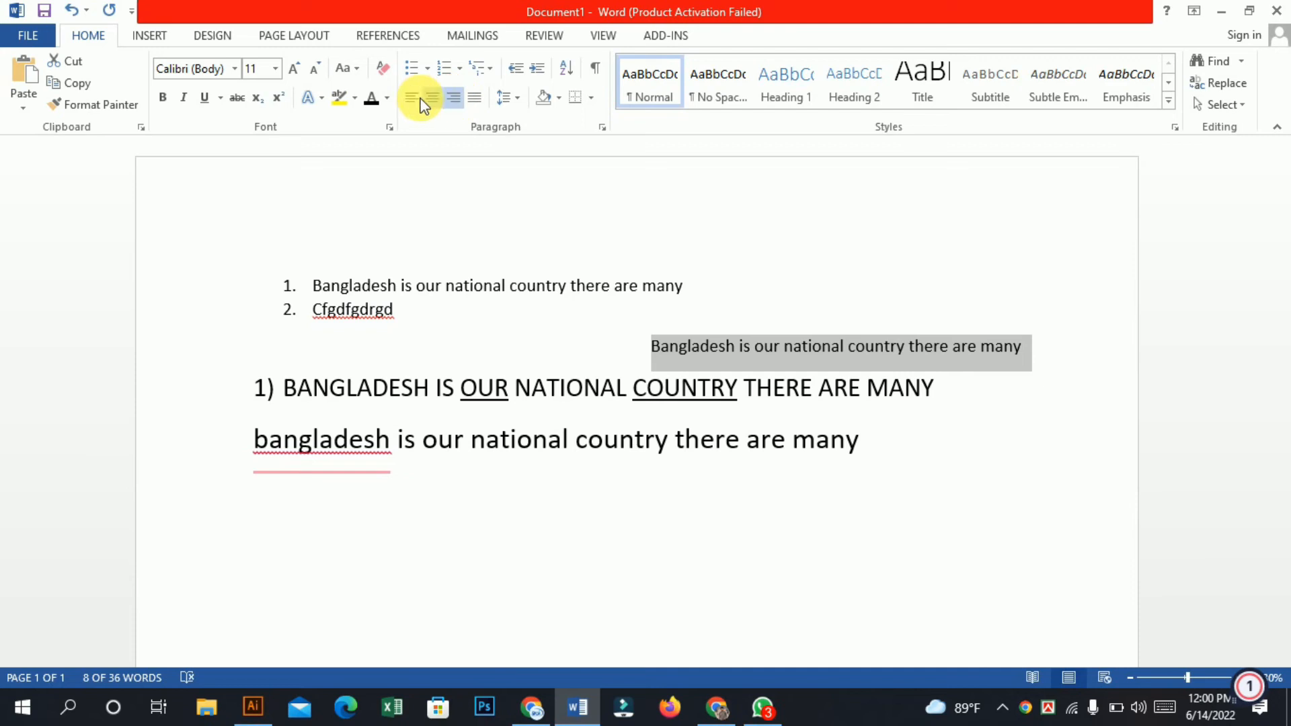
pyautogui.click(412, 98)
pyautogui.click(476, 100)
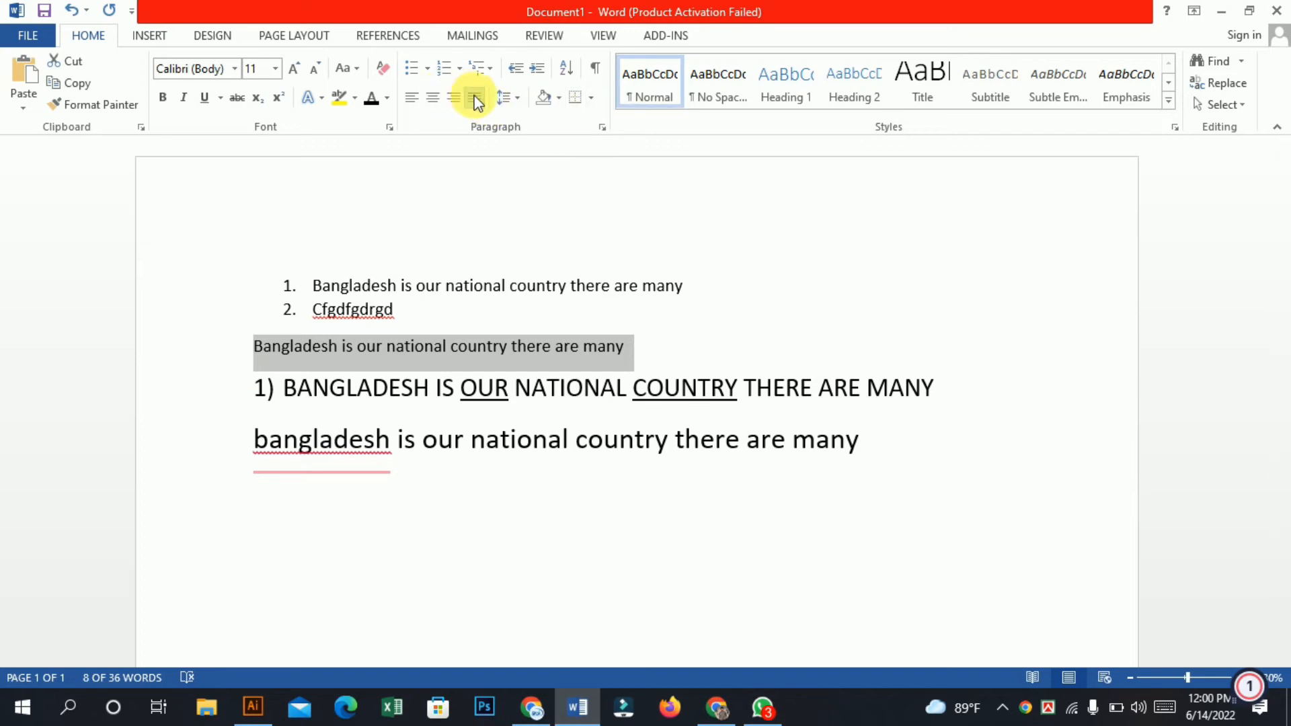
# Examine the line spacing options for the justified sentence and for the whole text without applying any
pyautogui.click(519, 99)
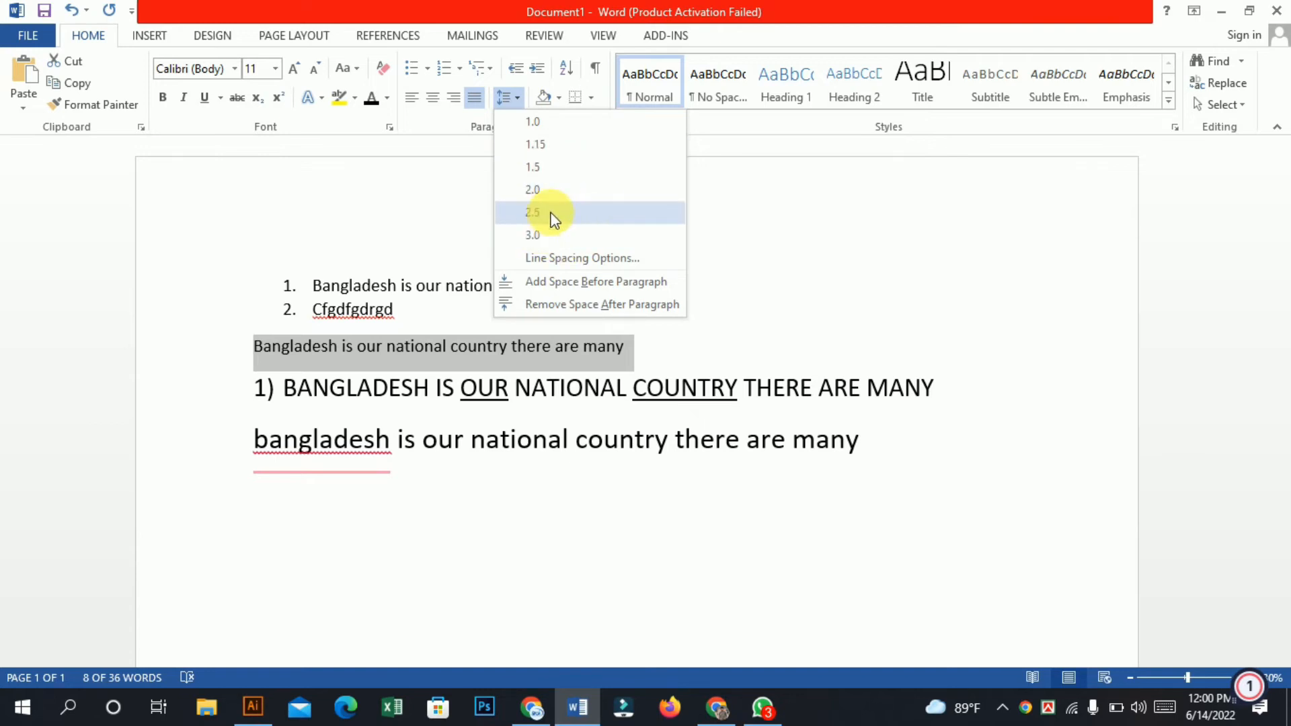
pyautogui.click(913, 340)
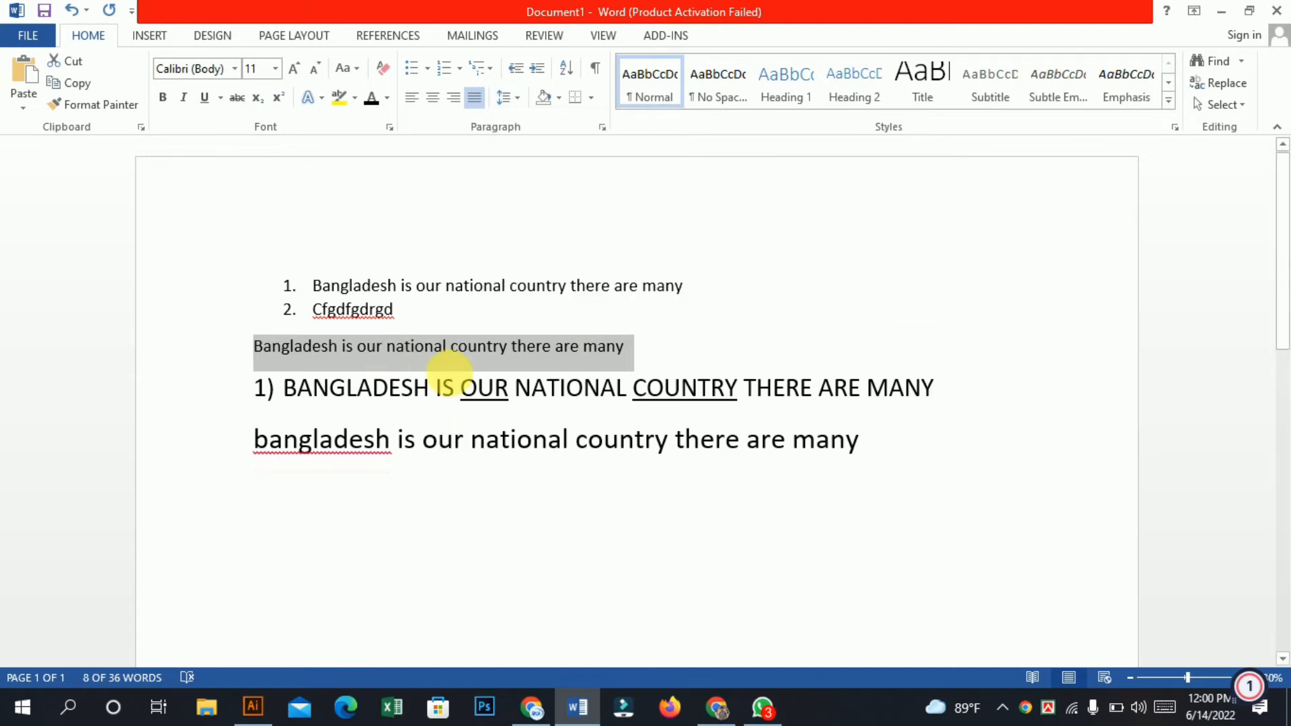
pyautogui.click(449, 369)
pyautogui.moveTo(936, 536); pyautogui.dragTo(201, 254)
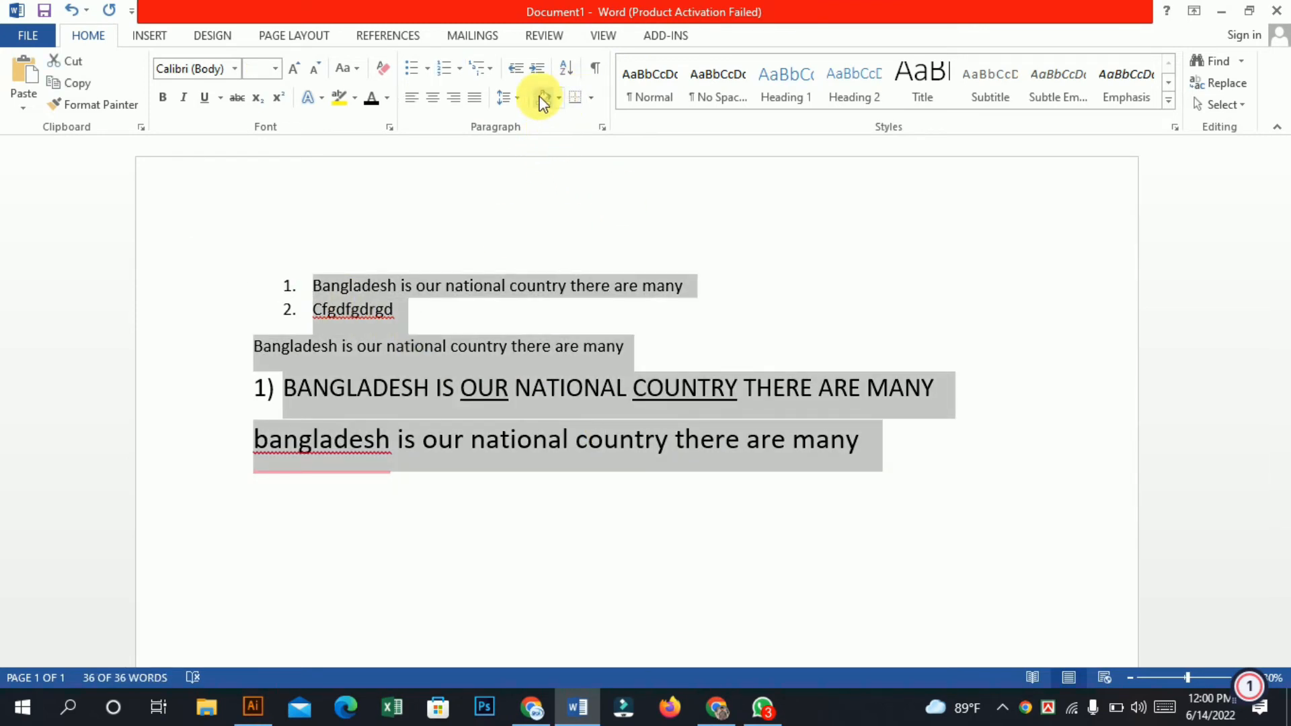
pyautogui.click(522, 100)
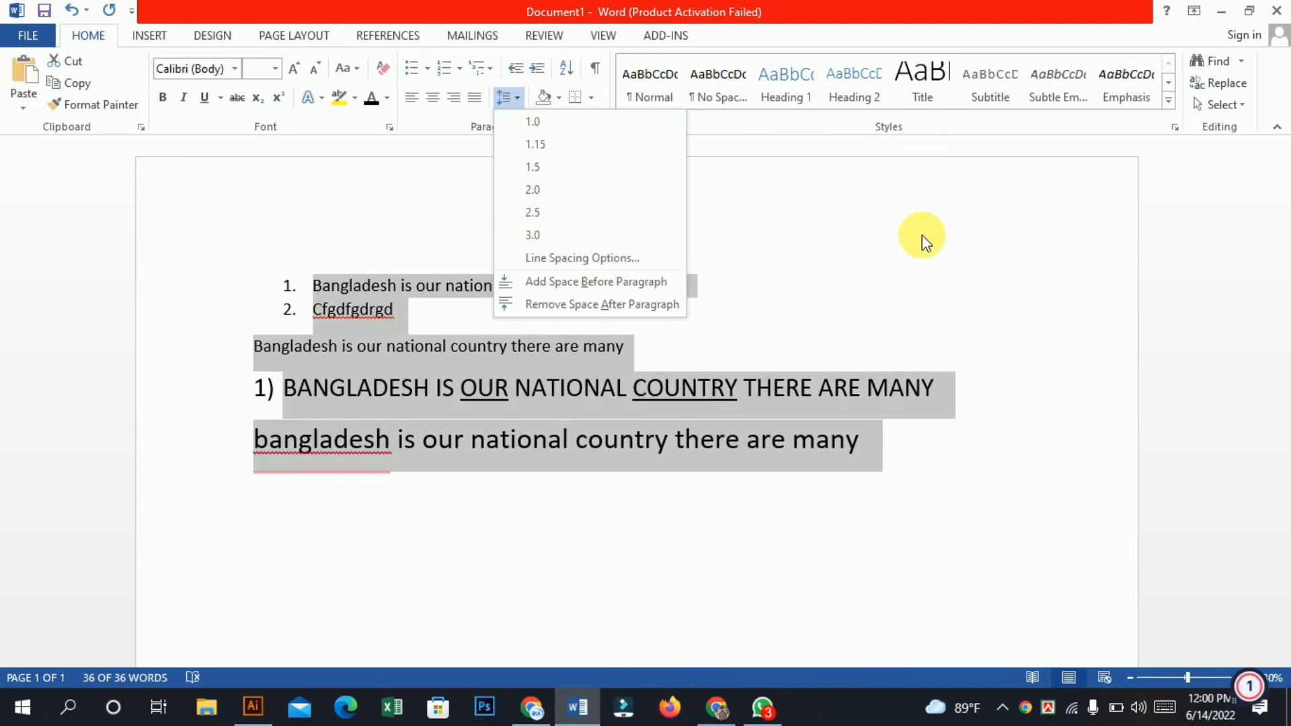
pyautogui.click(922, 237)
pyautogui.click(631, 403)
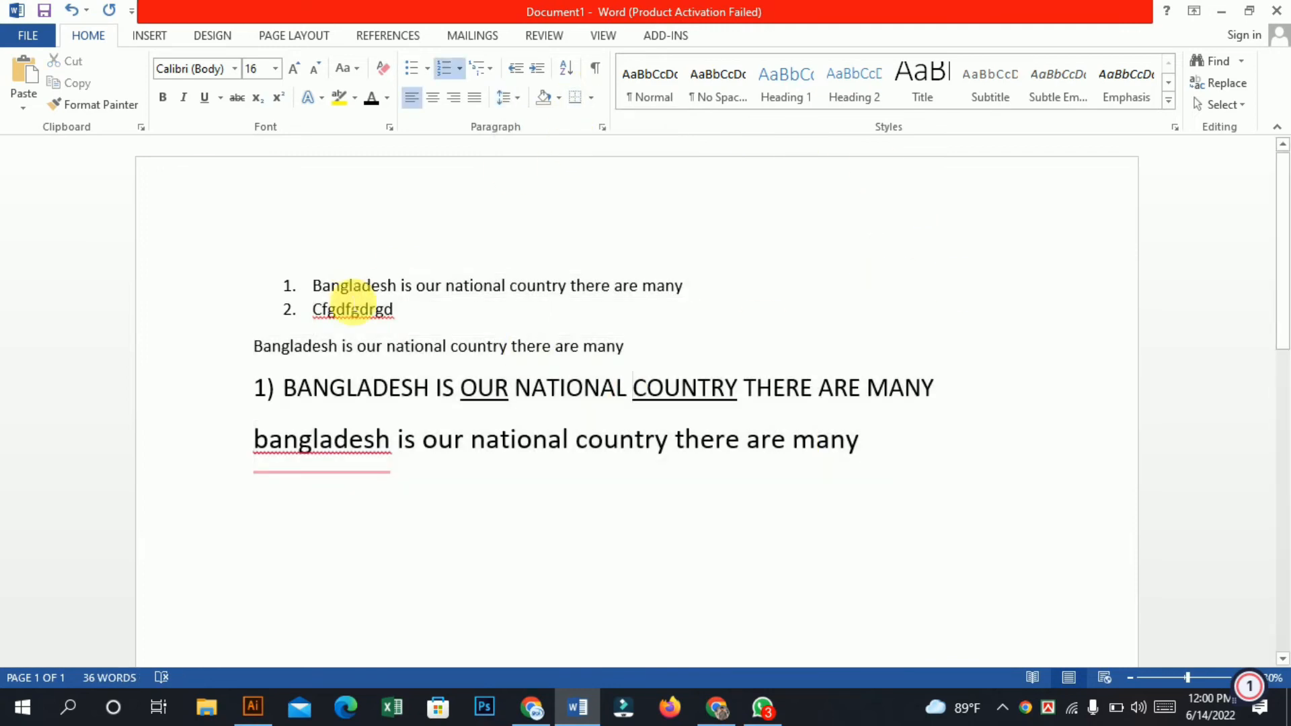
# Preview outside borders on all the sentences and leave the border options without applying any
pyautogui.moveTo(282, 269); pyautogui.dragTo(960, 461)
pyautogui.click(592, 98)
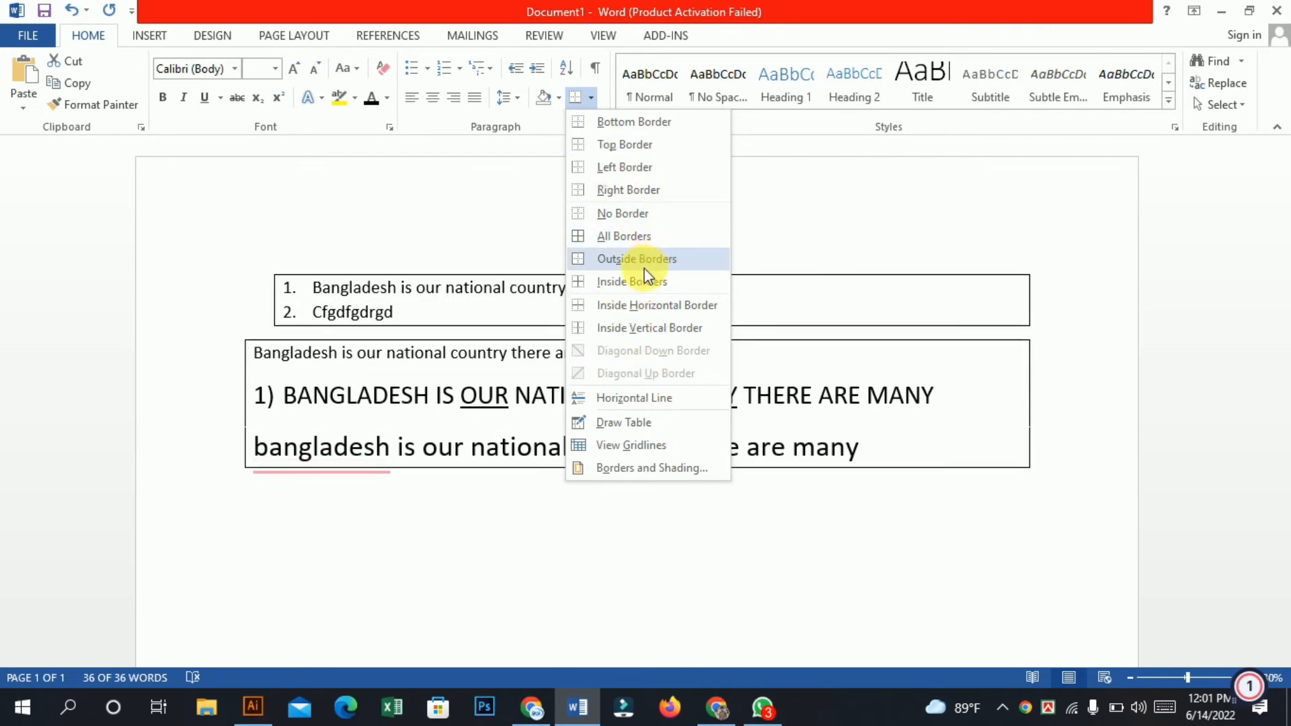
pyautogui.press('Escape')
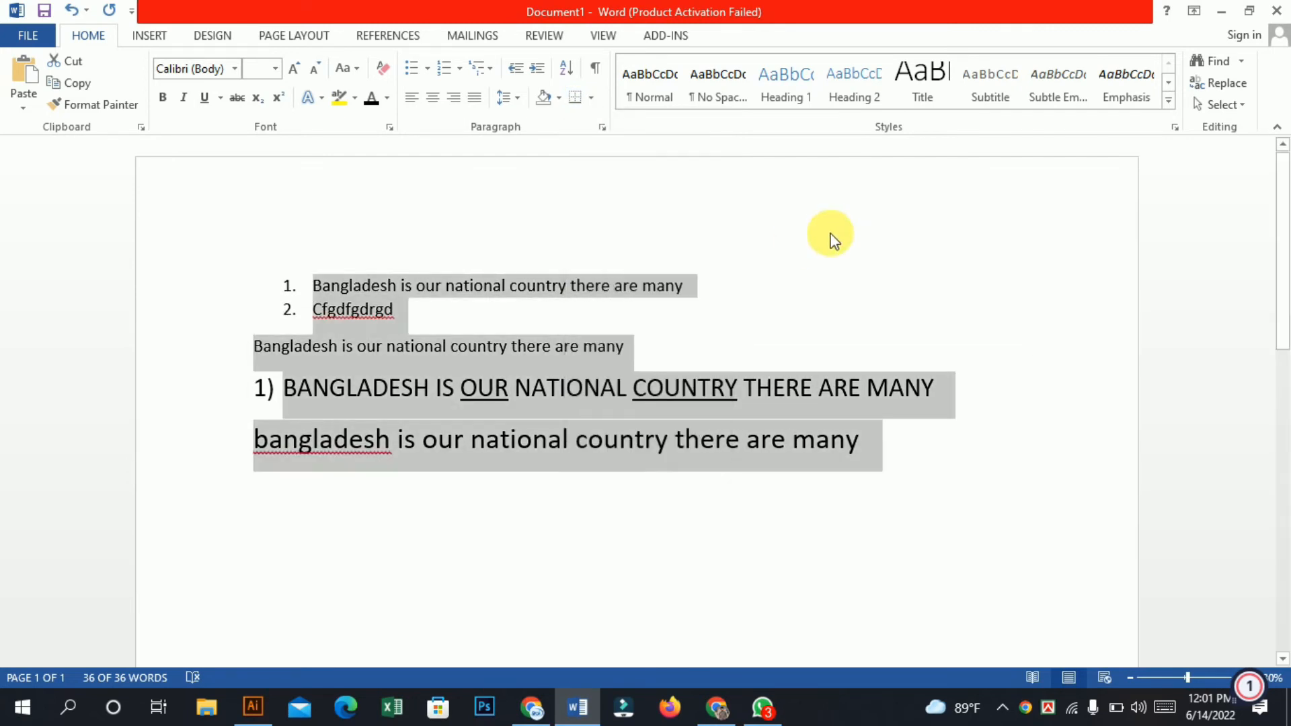
# Increase the indent of all the selected paragraphs and decrease it again until the numbered items sit further left
pyautogui.click(542, 75)
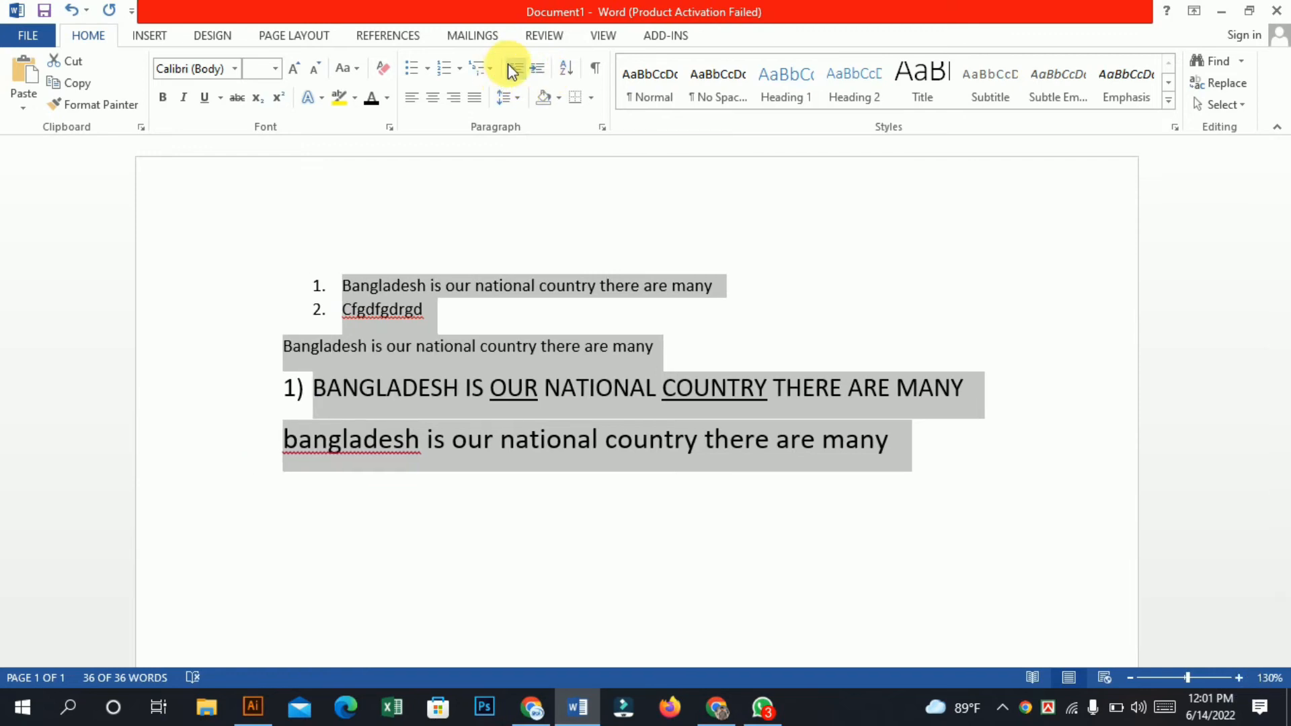
pyautogui.click(511, 68)
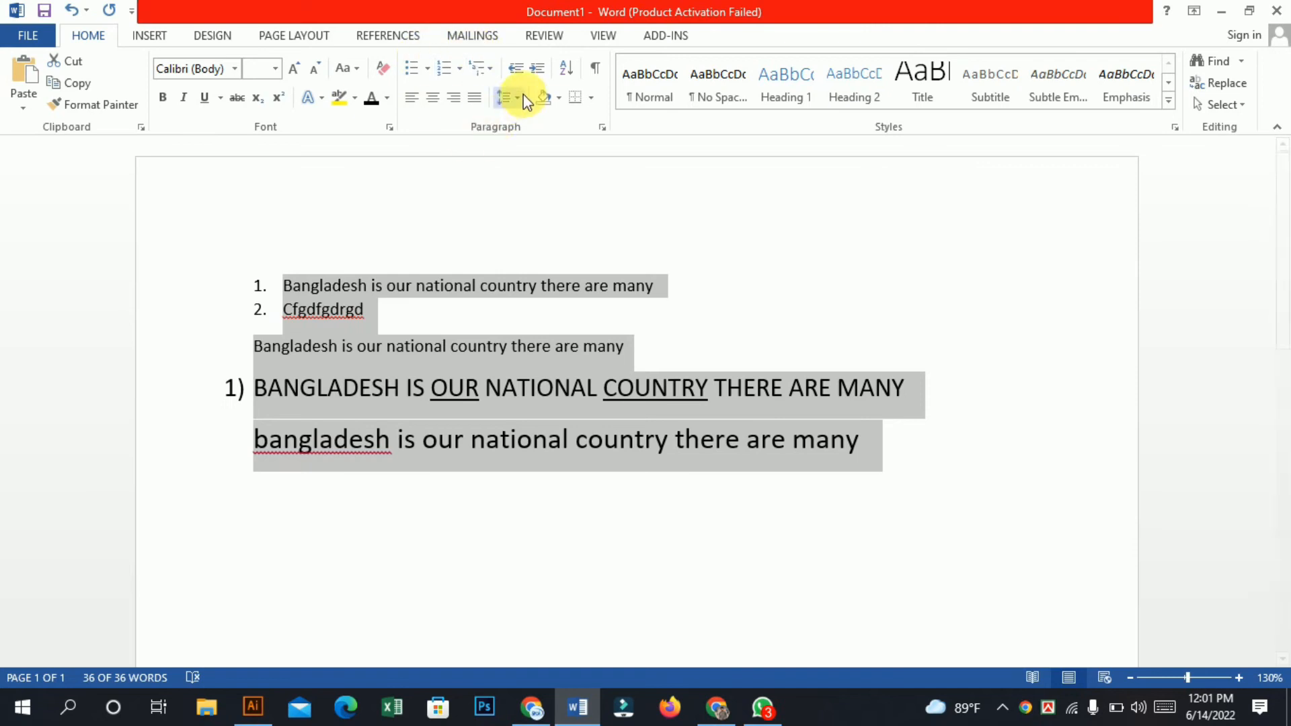
# Sort the selected text by Headings in ascending order and deselect it
pyautogui.click(570, 68)
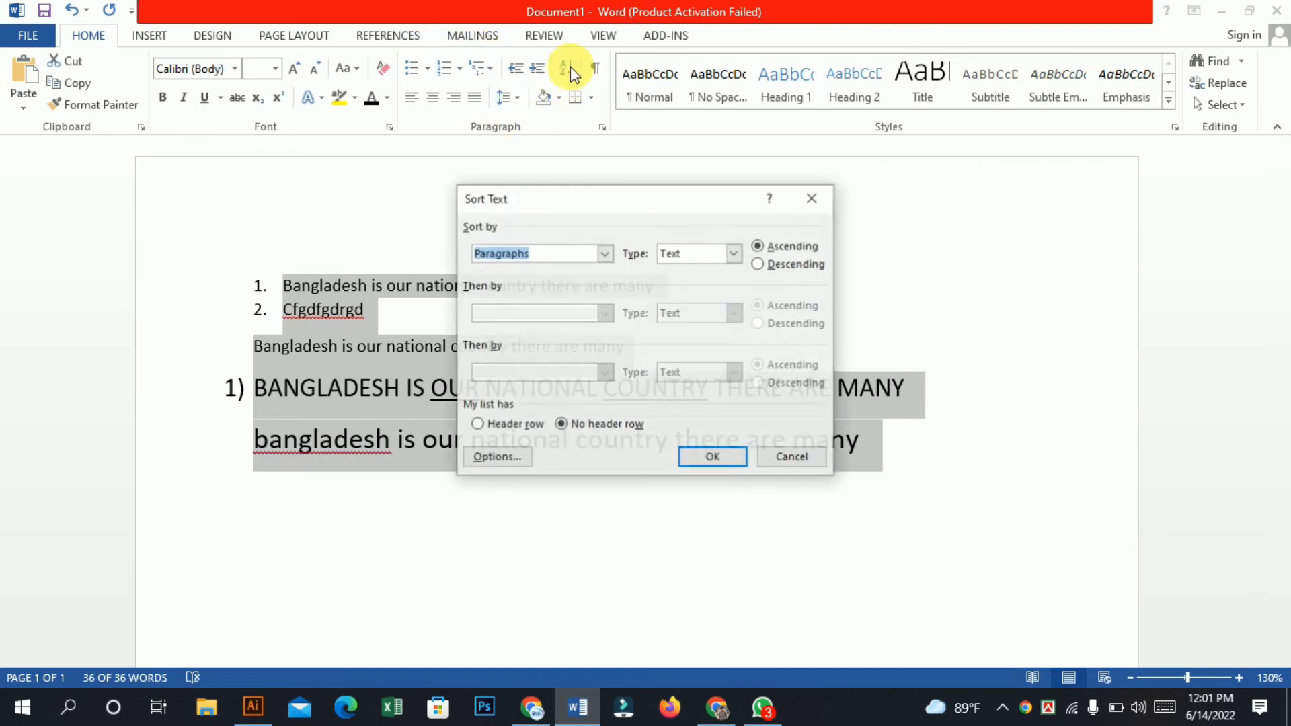
pyautogui.click(604, 255)
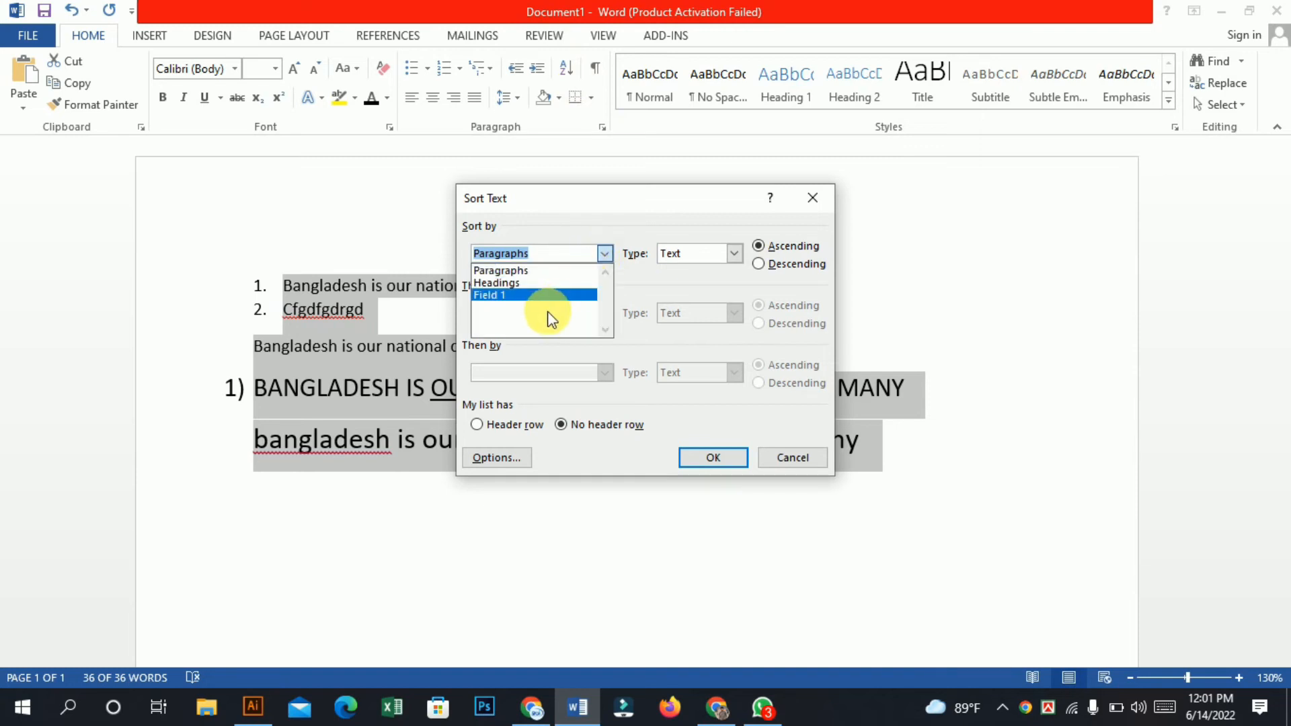
pyautogui.click(569, 288)
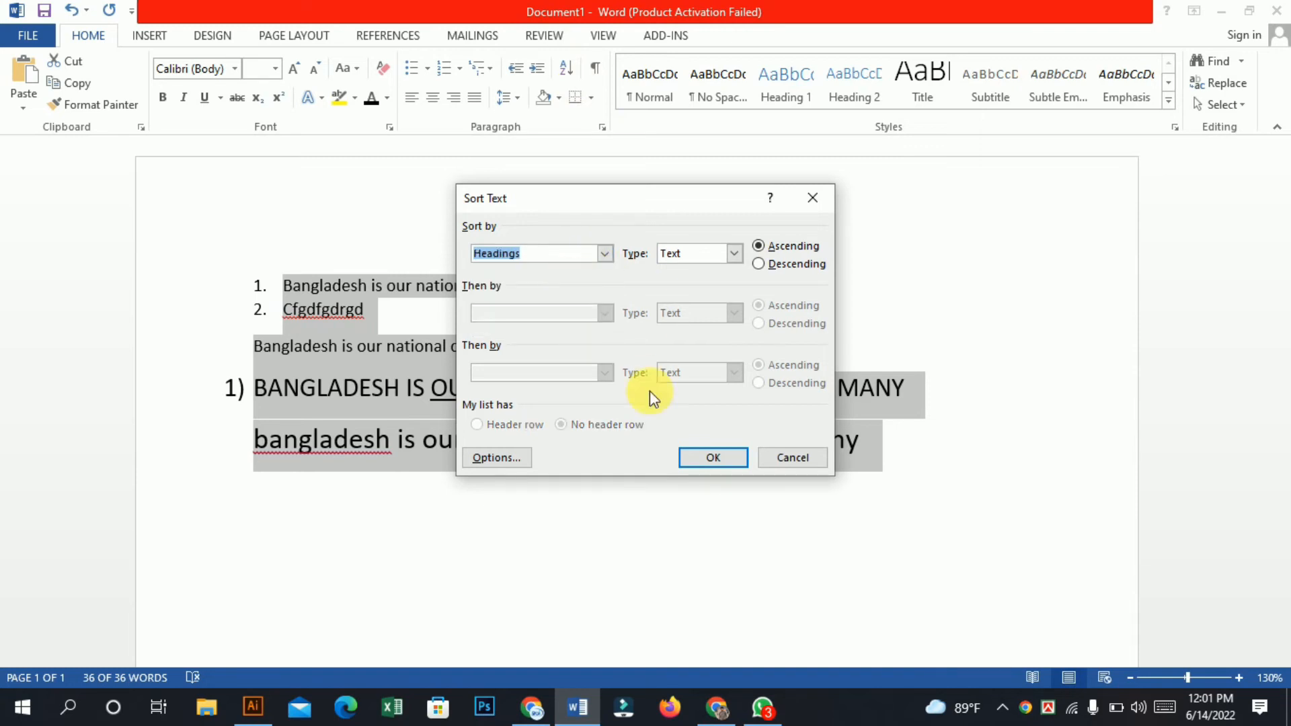
pyautogui.click(687, 462)
pyautogui.click(396, 192)
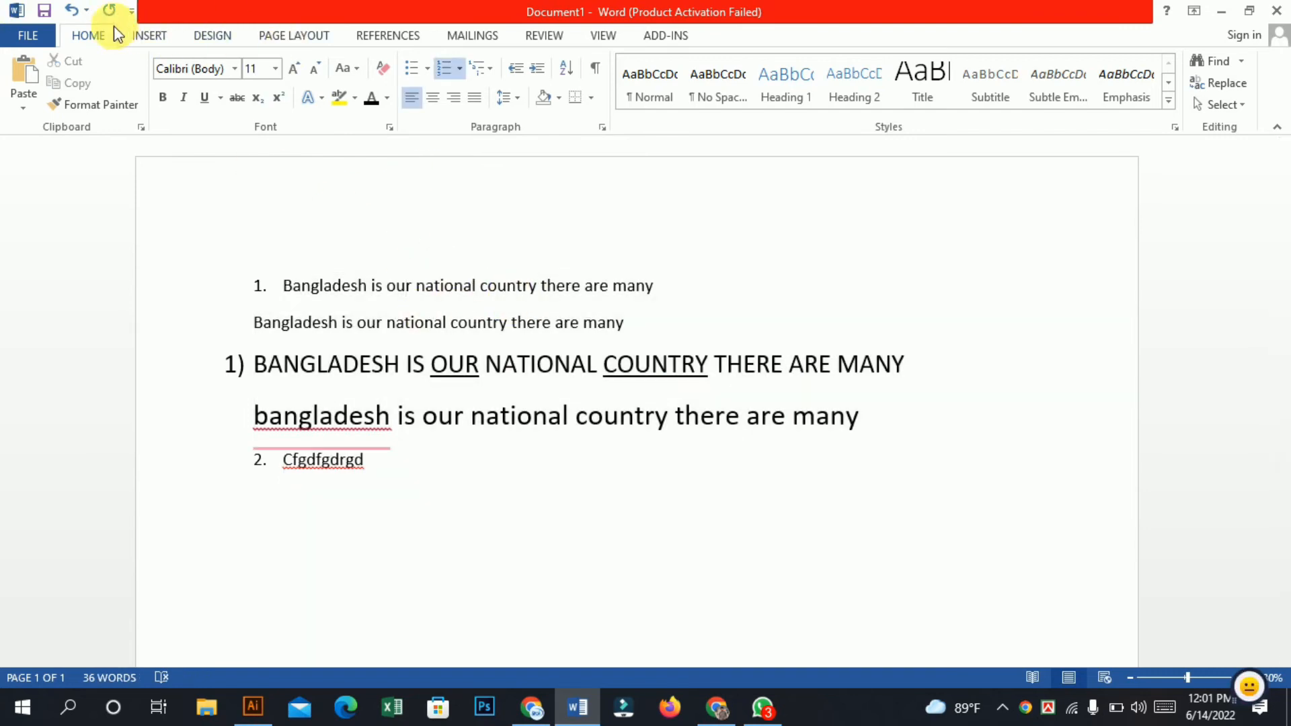
# Insert the Blank built-in header, keep its placeholder text and return to the document body
pyautogui.click(154, 35)
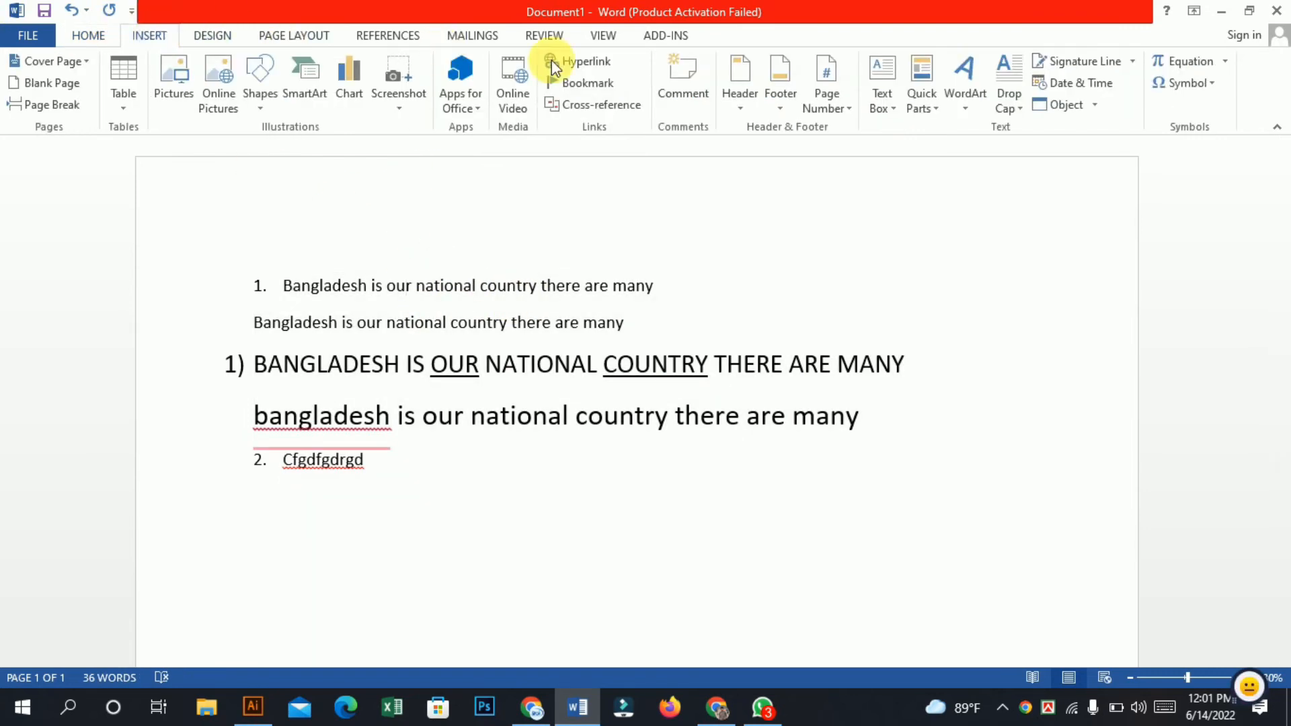
pyautogui.click(744, 96)
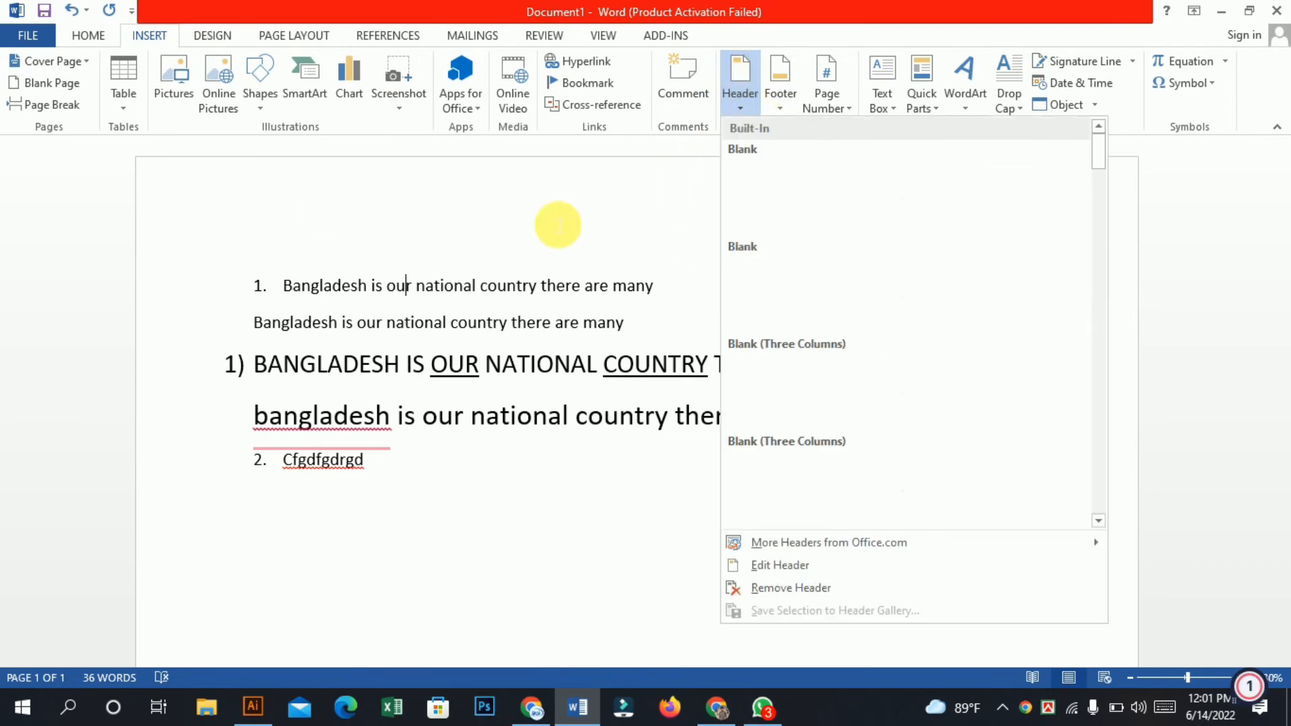
pyautogui.click(832, 225)
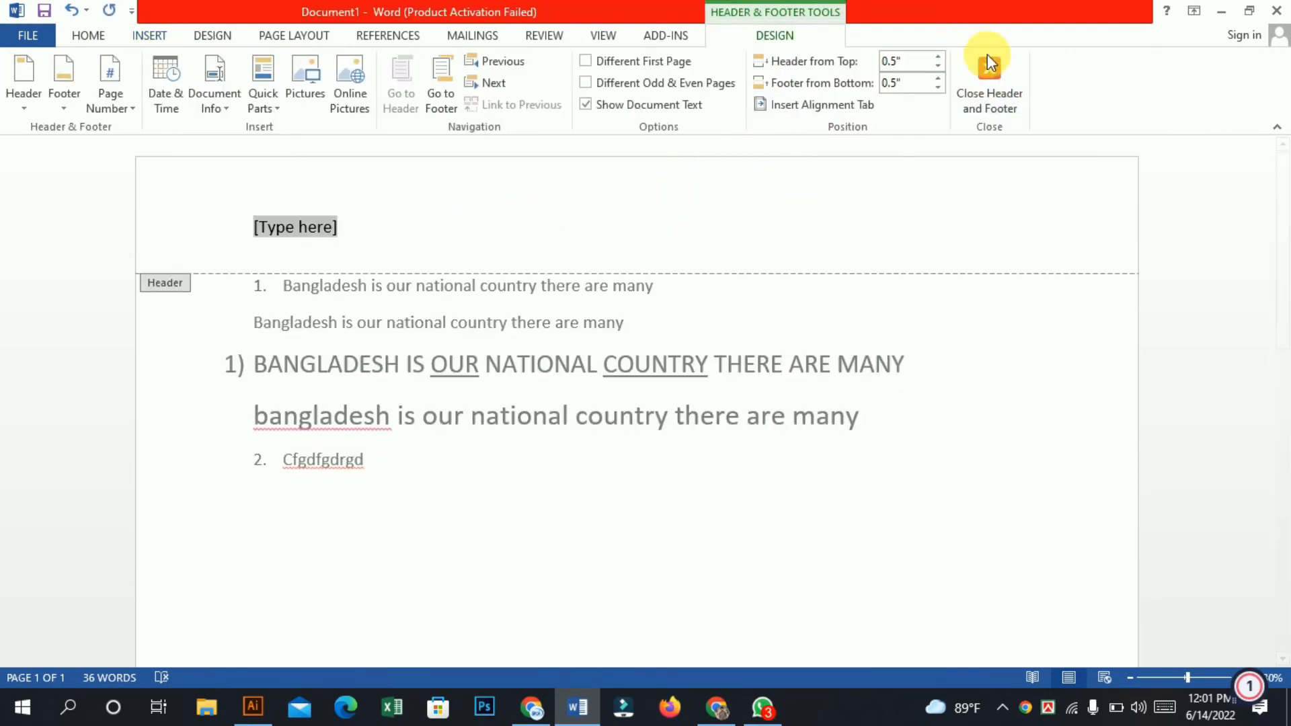
pyautogui.click(989, 58)
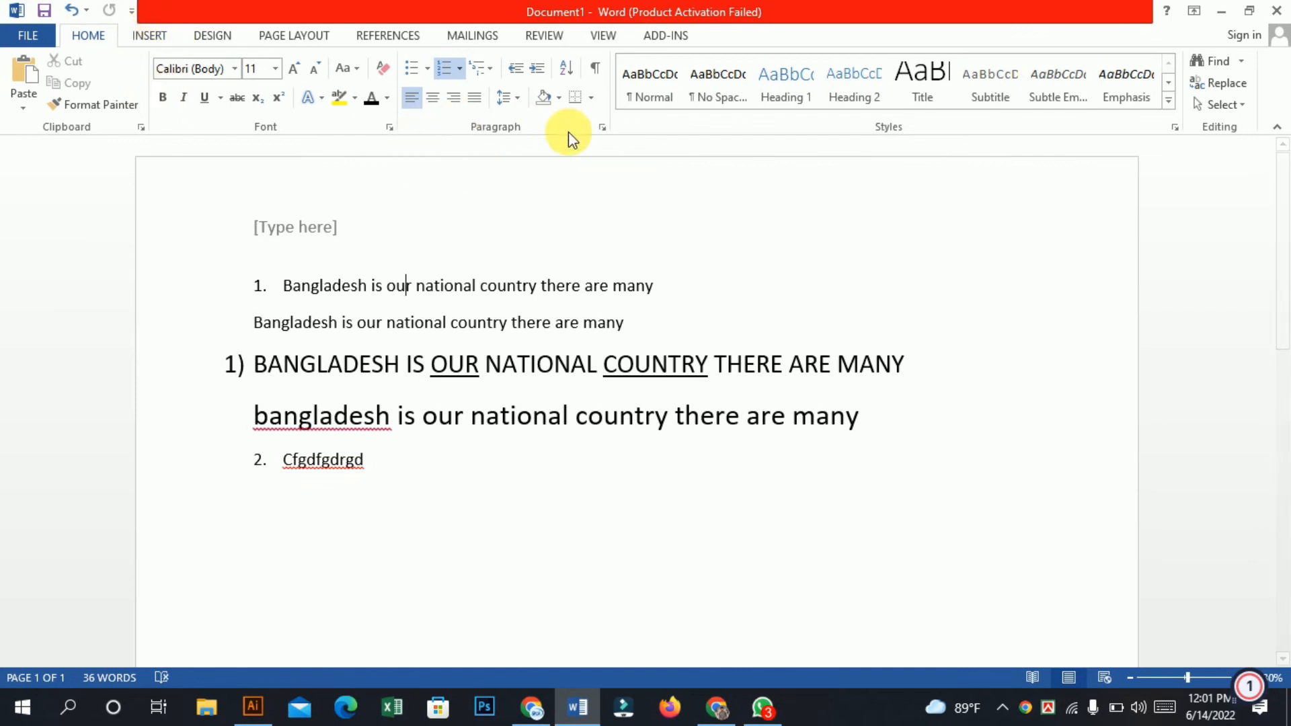
# Show the paragraph marks, examine those of the empty lines below the text, and hide the marks again
pyautogui.click(597, 67)
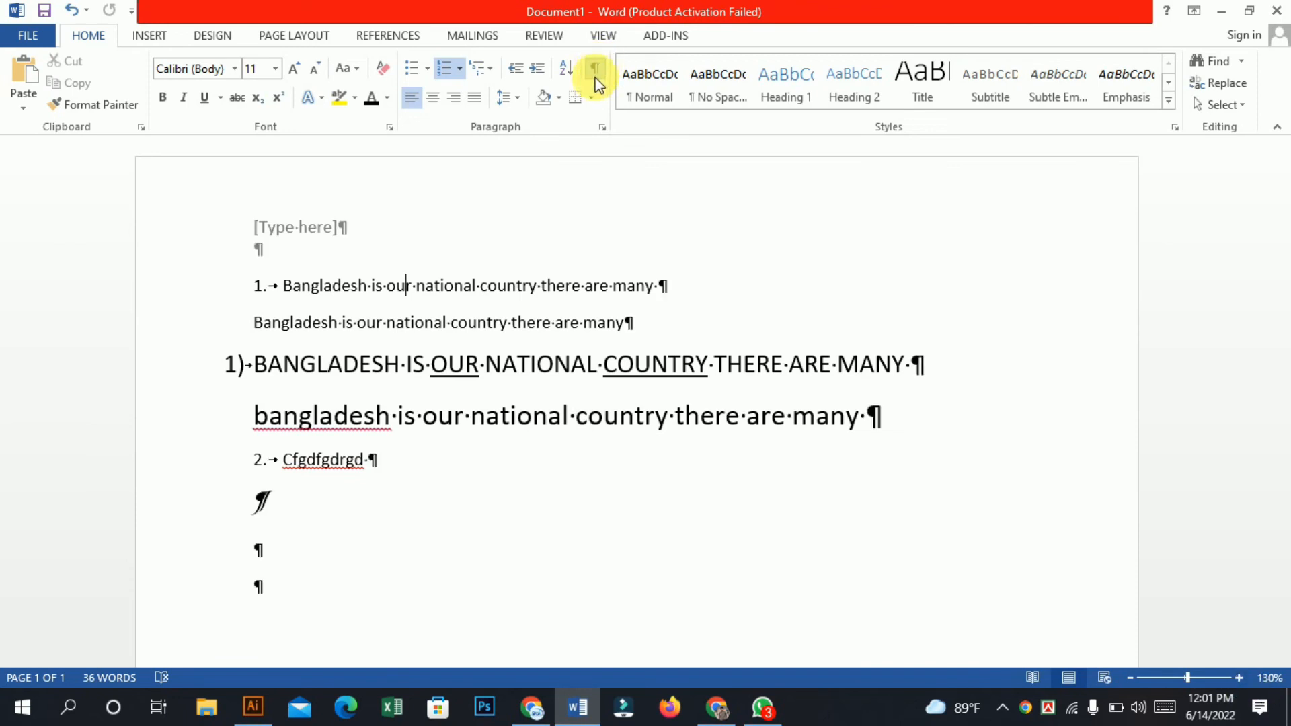
pyautogui.moveTo(226, 501); pyautogui.dragTo(229, 598)
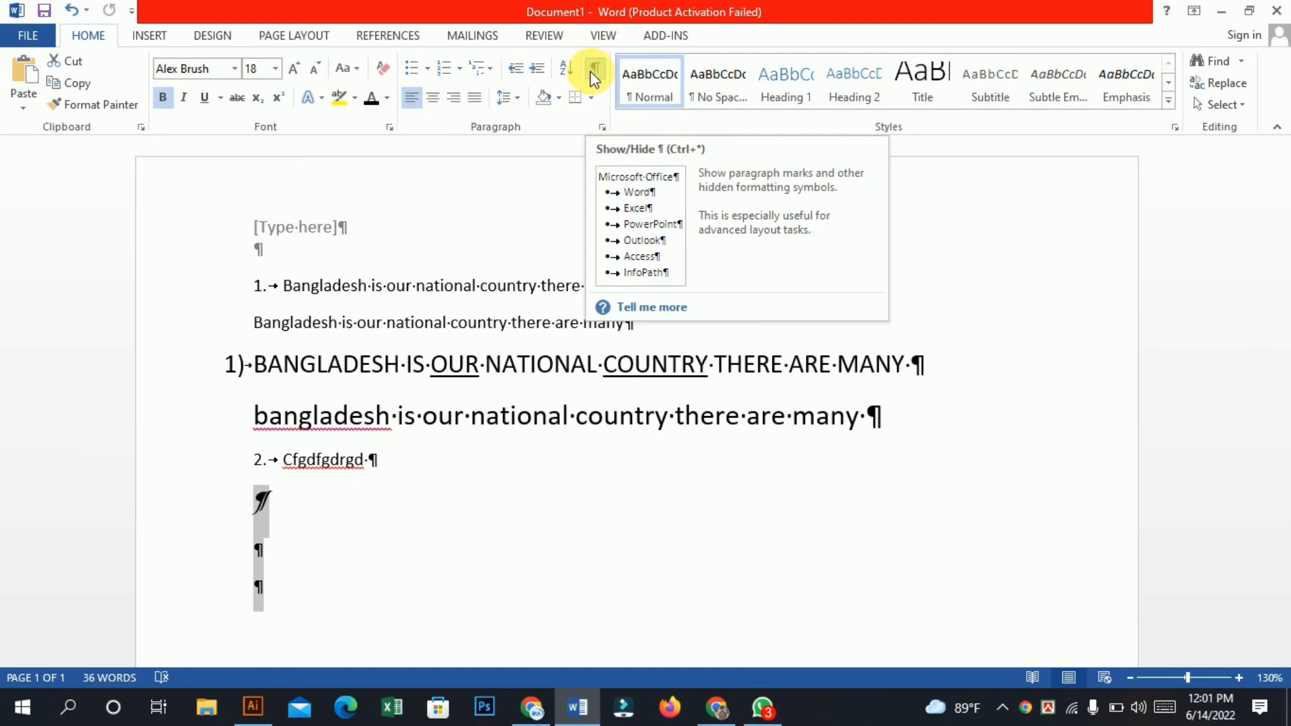
pyautogui.click(444, 471)
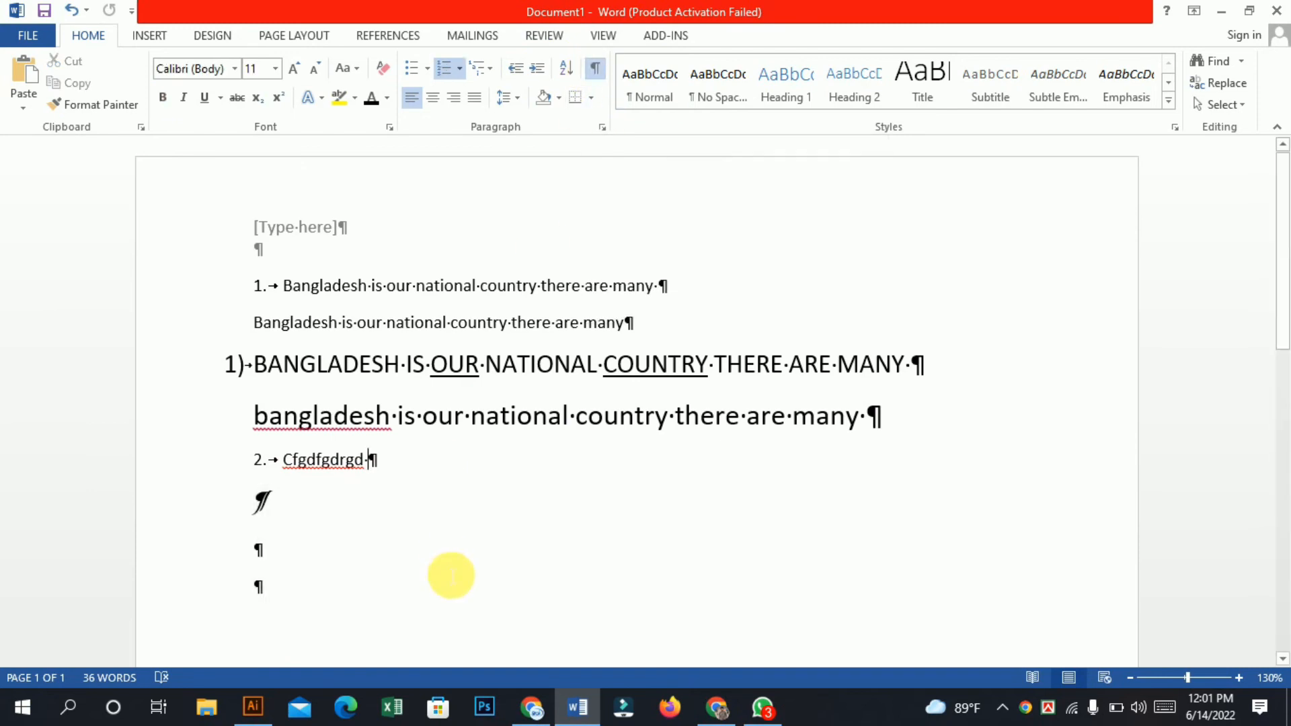
pyautogui.moveTo(450, 569); pyautogui.dragTo(322, 420)
pyautogui.click(493, 519)
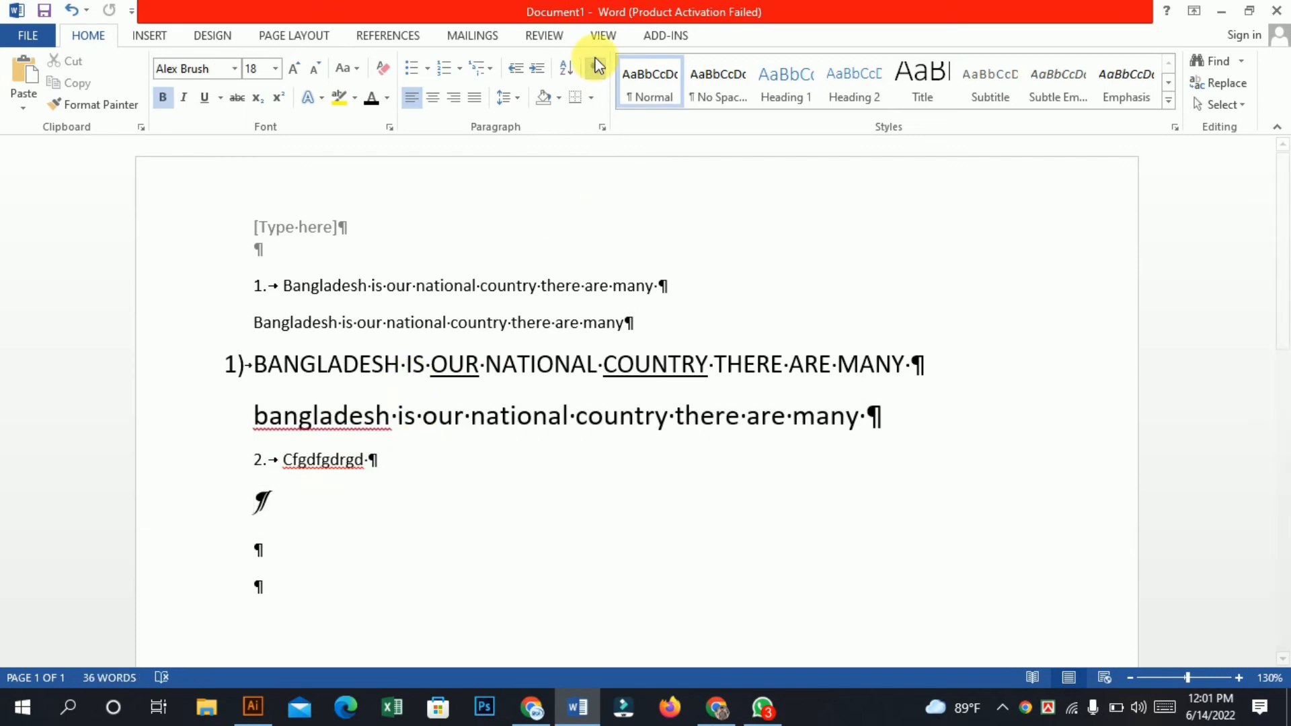
pyautogui.click(576, 475)
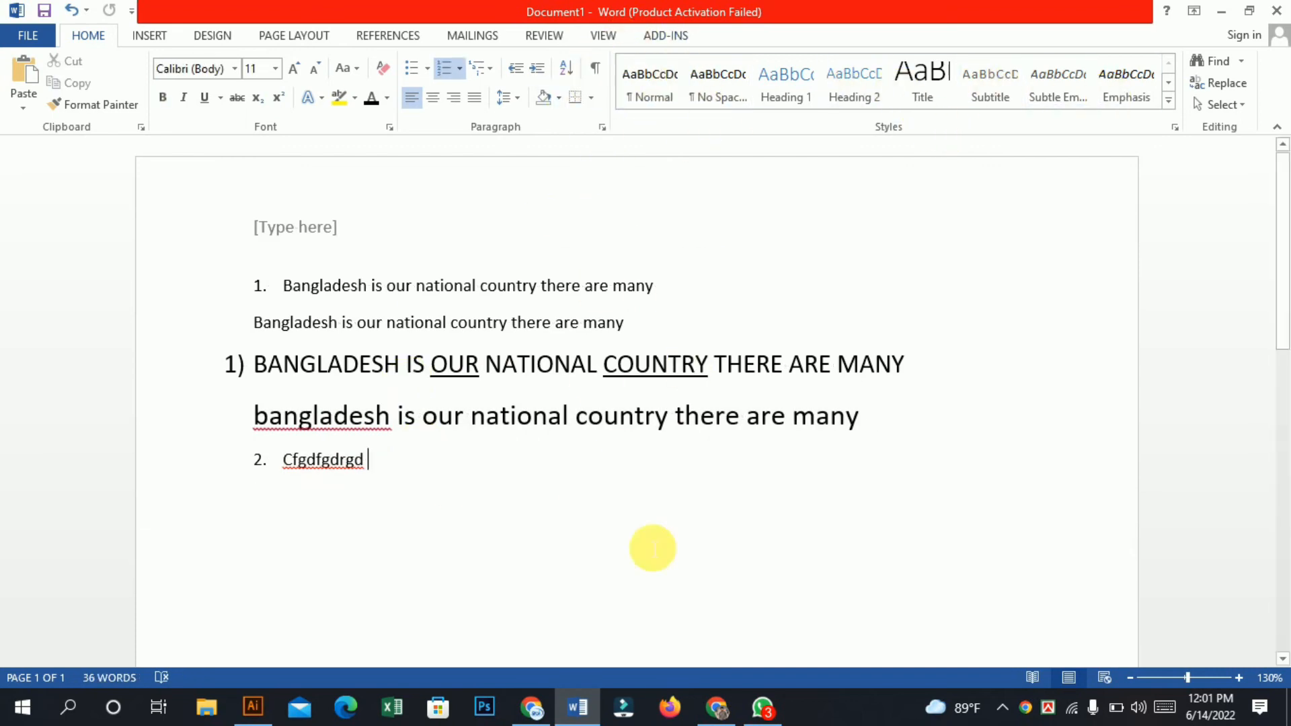
# Change the font of the whole text to Ethnocentric Rg
pyautogui.hotkey('ctrl', 'a')
pyautogui.click(234, 70)
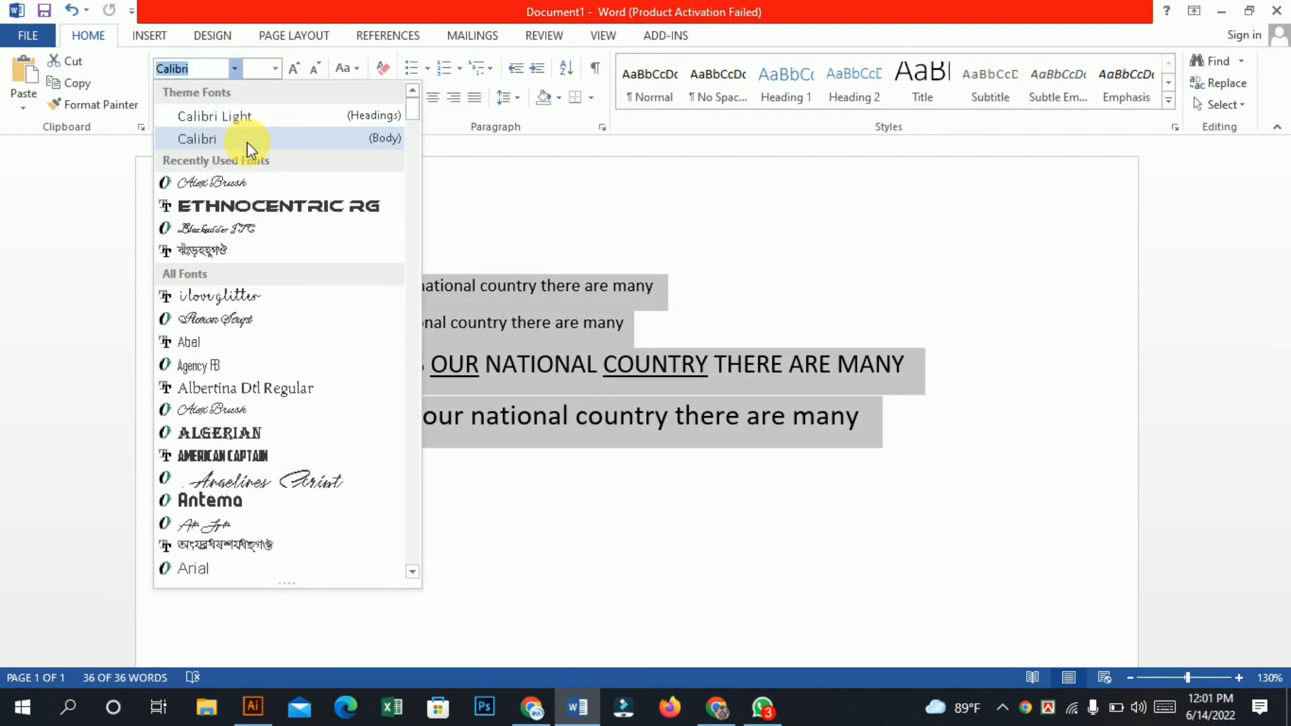
pyautogui.click(237, 206)
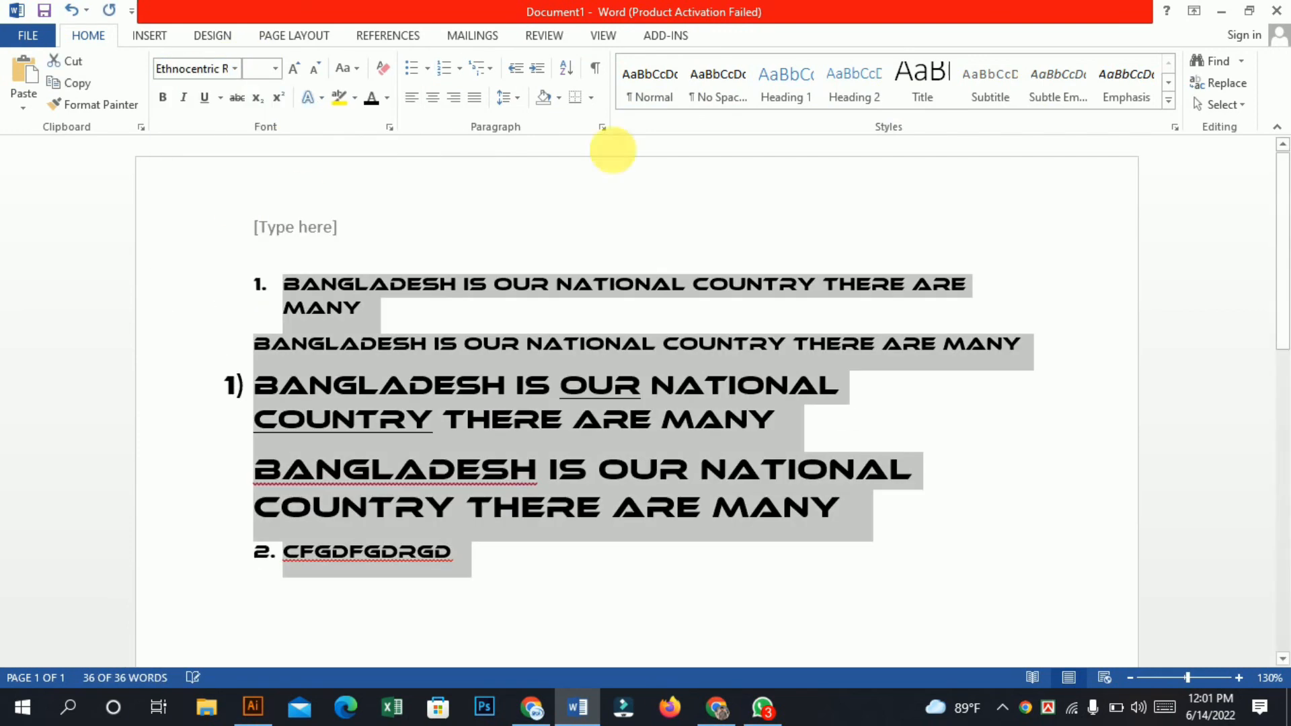
# Apply the Normal style and then the No Spacing style to the whole text
pyautogui.click(629, 84)
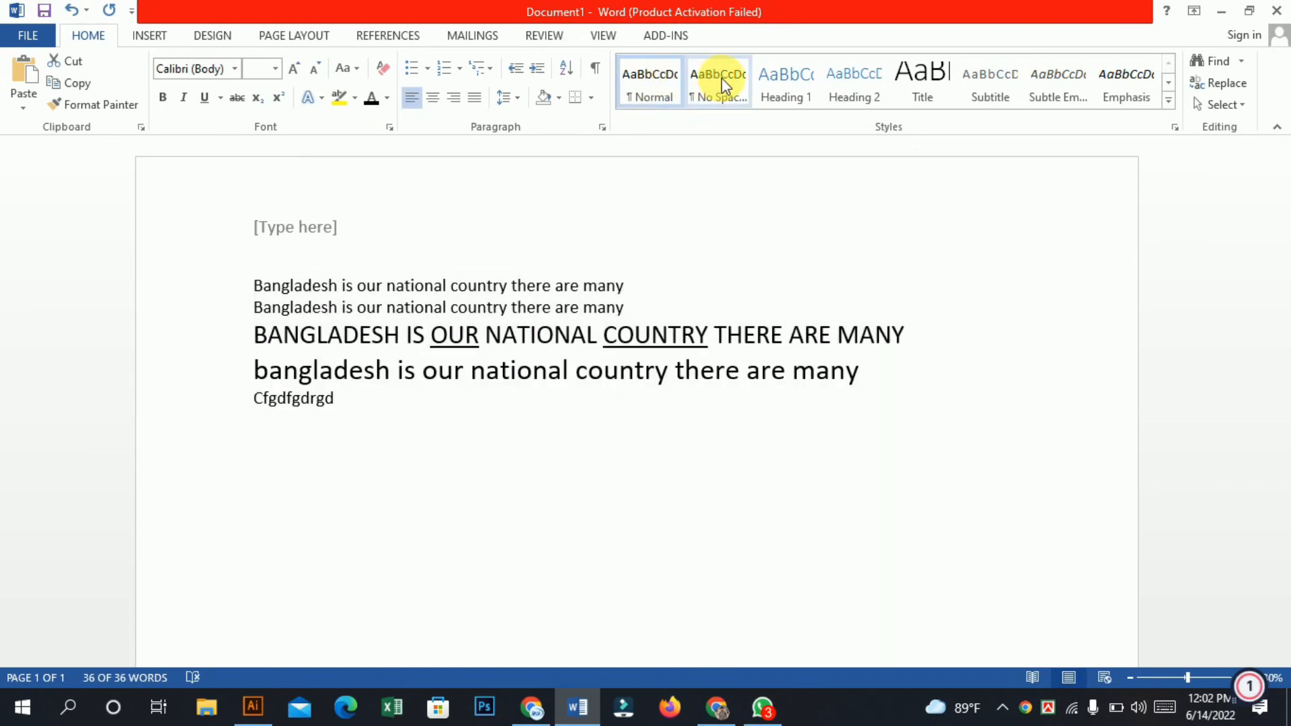
pyautogui.click(702, 95)
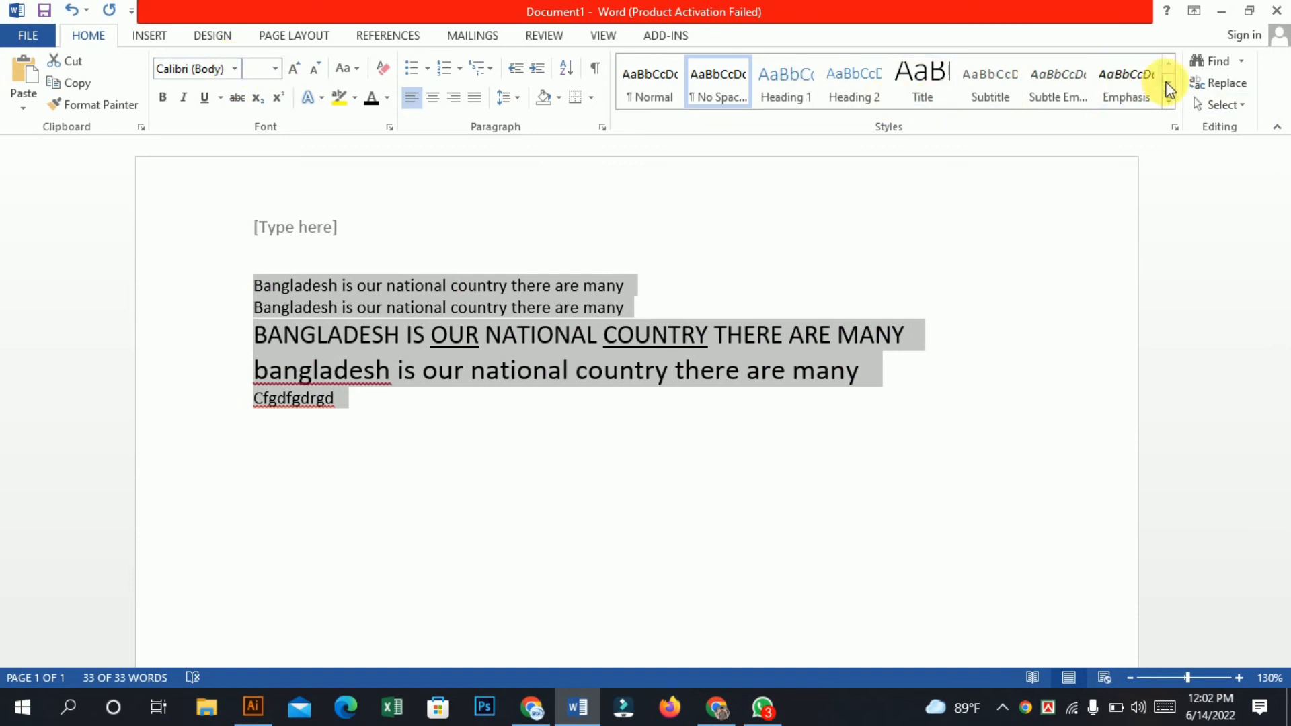
# Search the document for "x" and look through the additional search options
pyautogui.click(1219, 67)
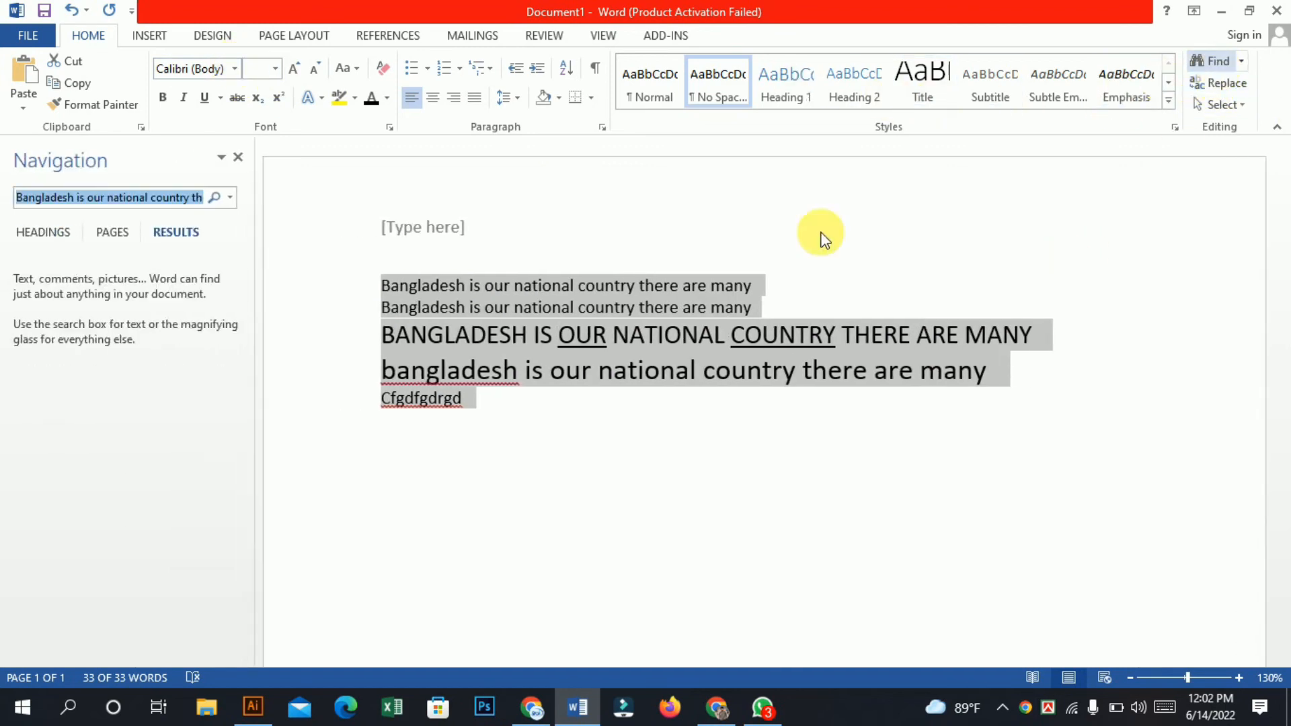
pyautogui.click(240, 158)
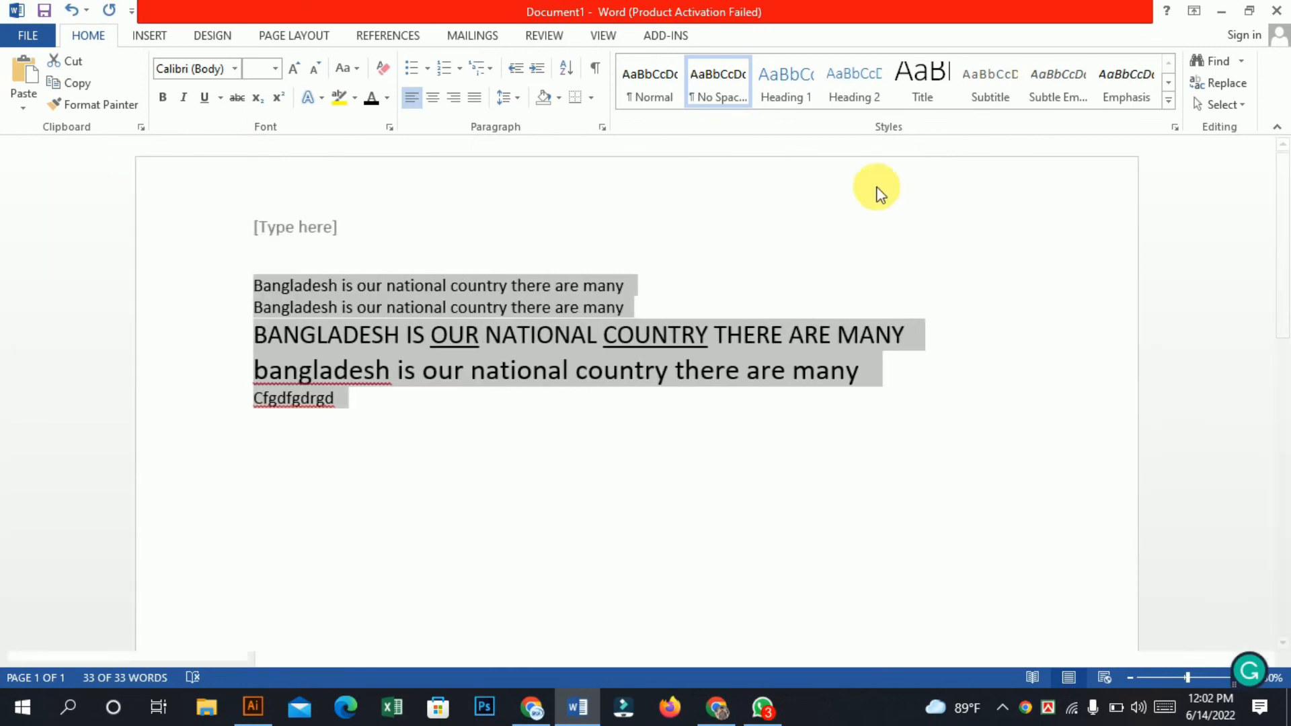
pyautogui.click(1214, 63)
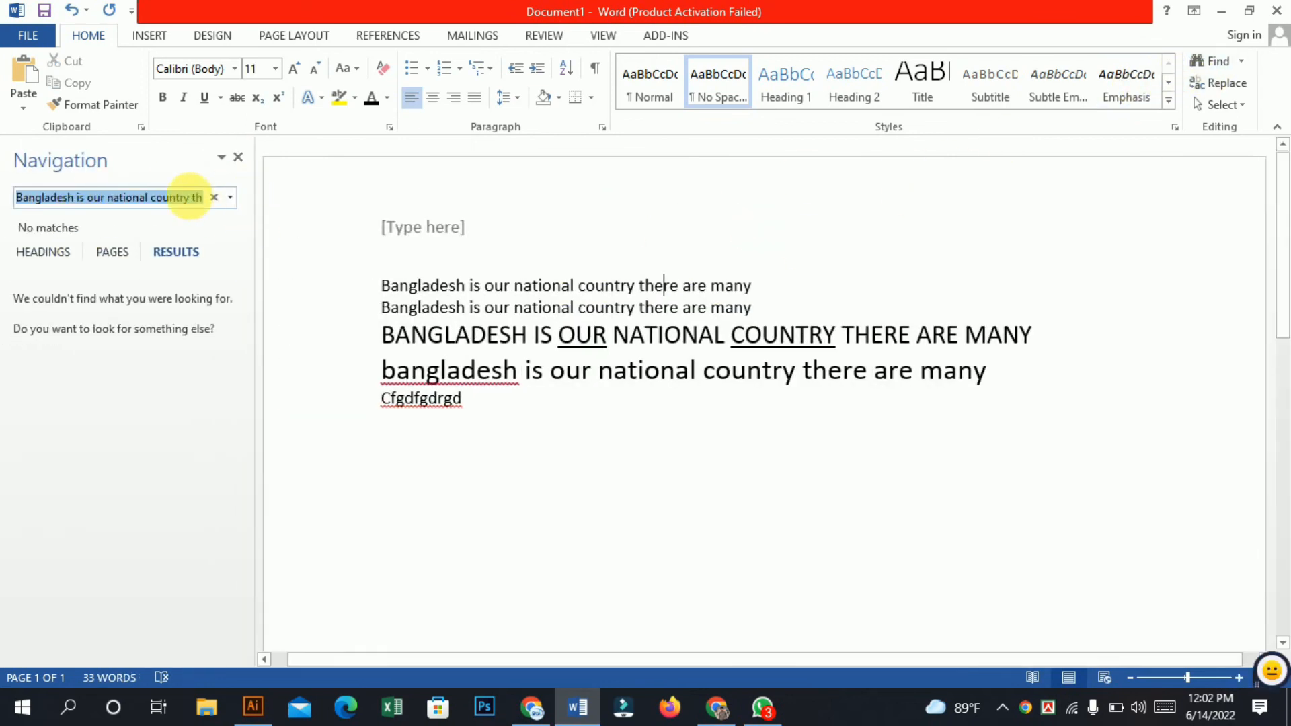
pyautogui.write('x')
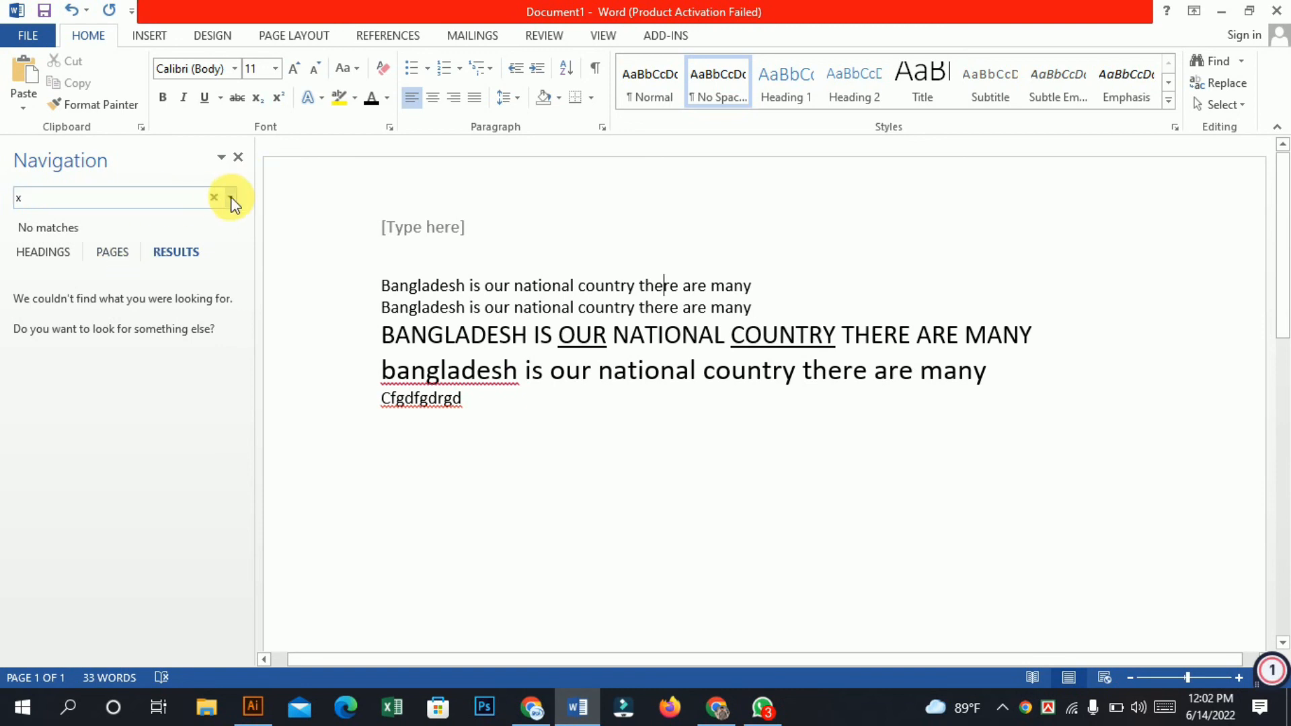
pyautogui.click(230, 198)
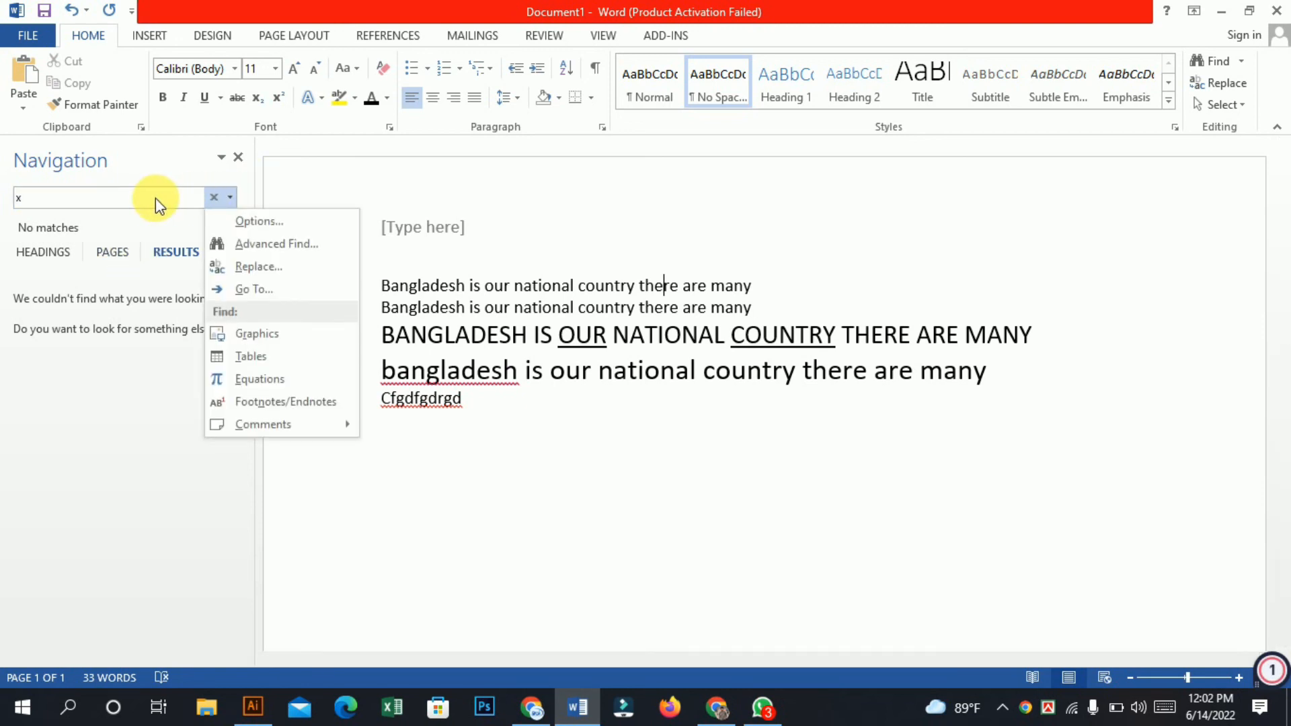
# Search the document for "is", go to the match in the second sentence and close the search
pyautogui.click(156, 198)
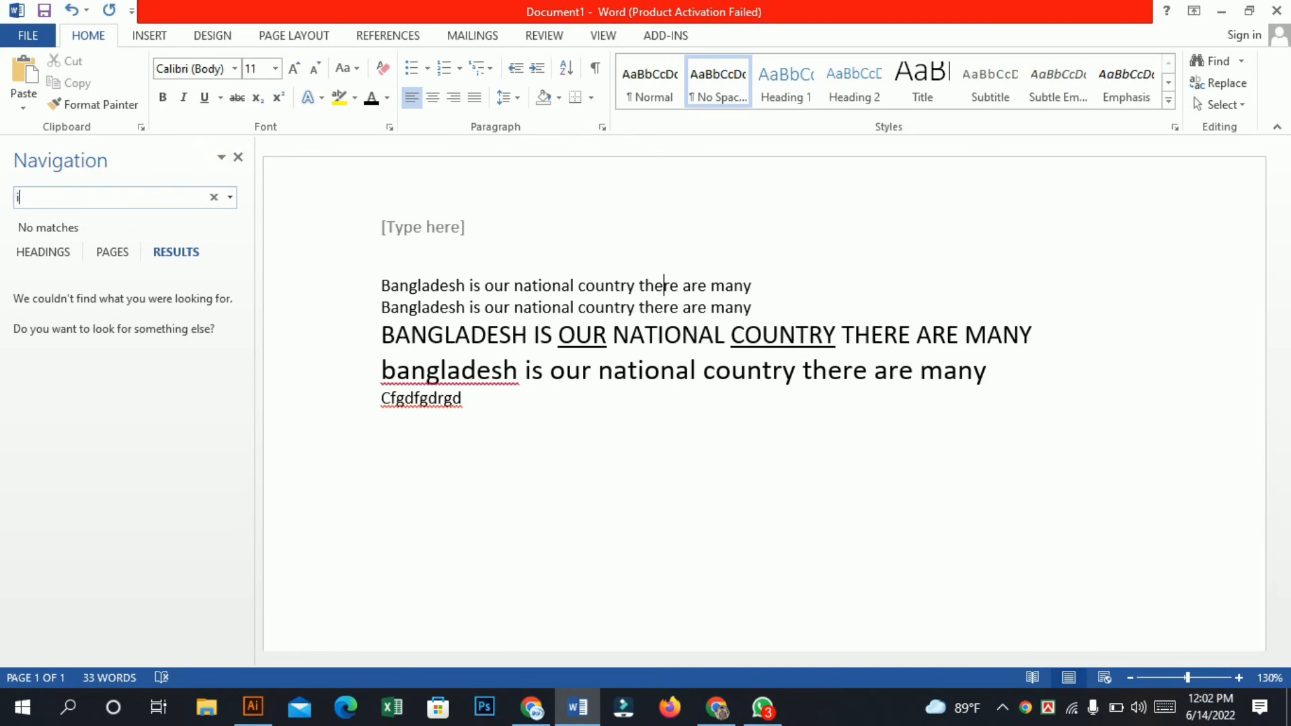
pyautogui.click(229, 226)
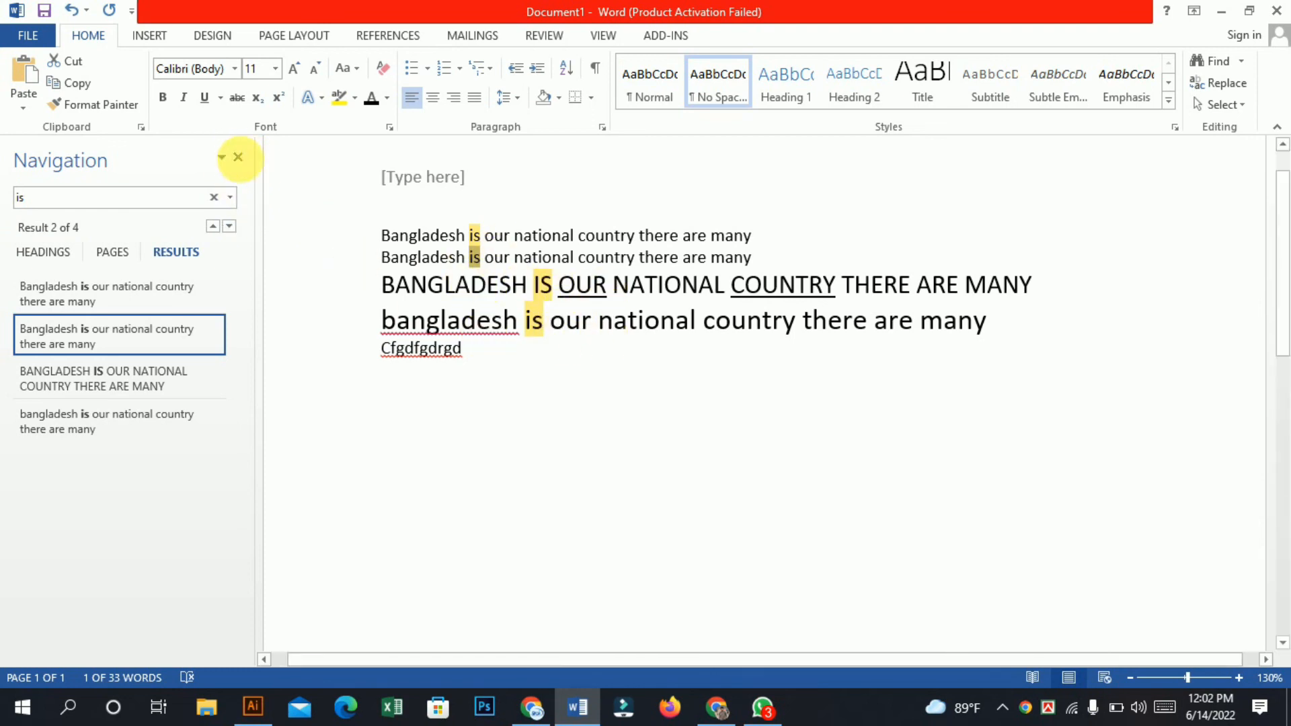
pyautogui.click(237, 158)
# Replace the word "is" in the second sentence with "iss", check the changed word and close Find and Replace
pyautogui.click(1208, 82)
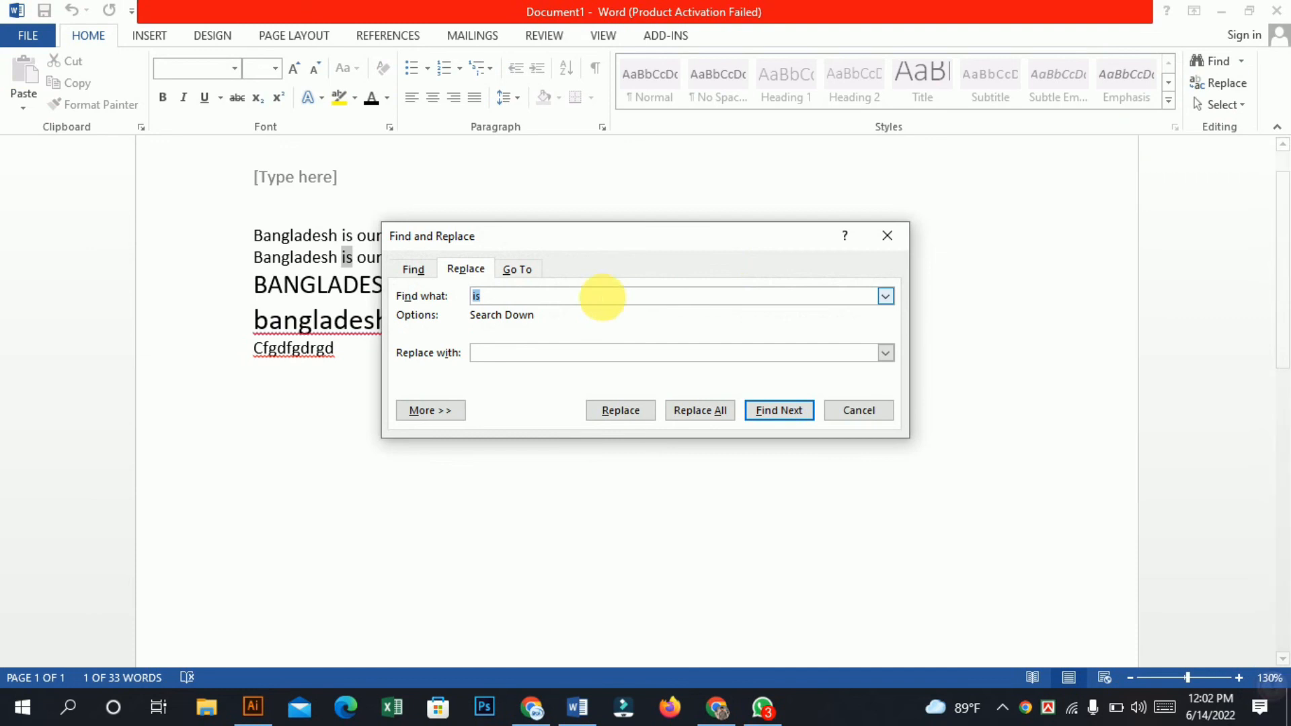
pyautogui.moveTo(629, 235); pyautogui.dragTo(916, 244)
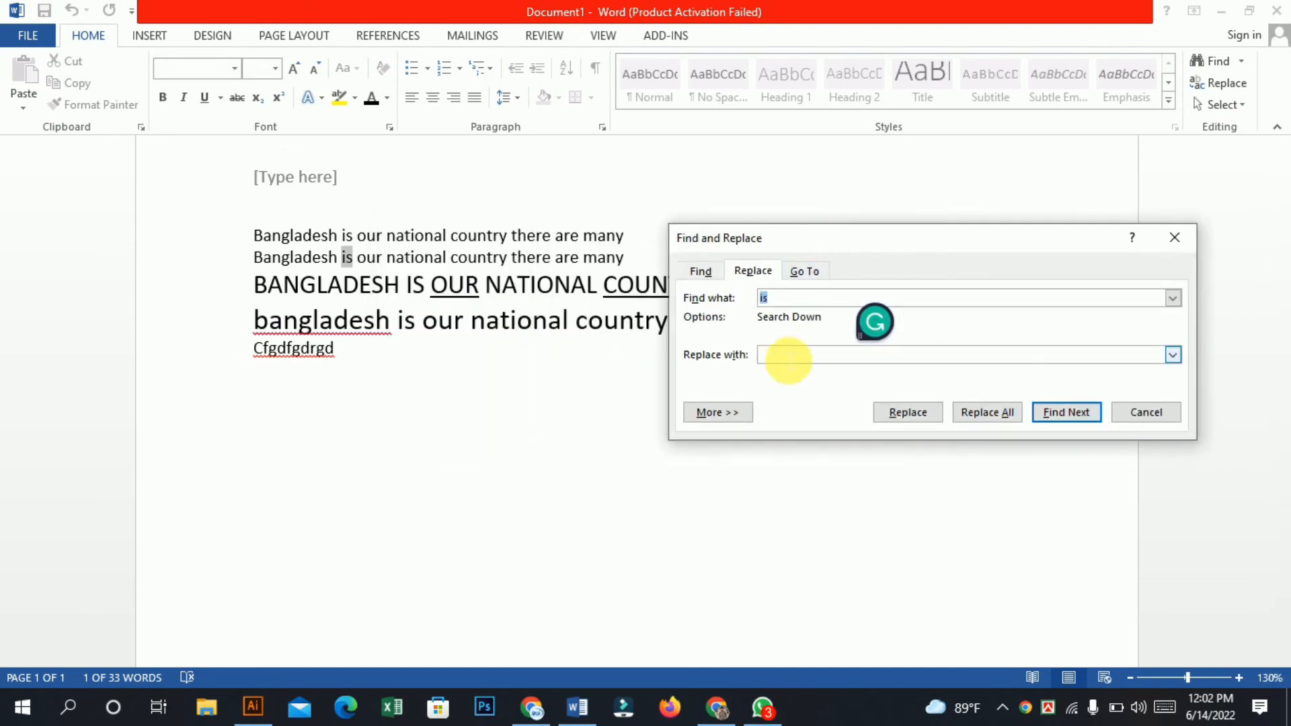
pyautogui.click(784, 354)
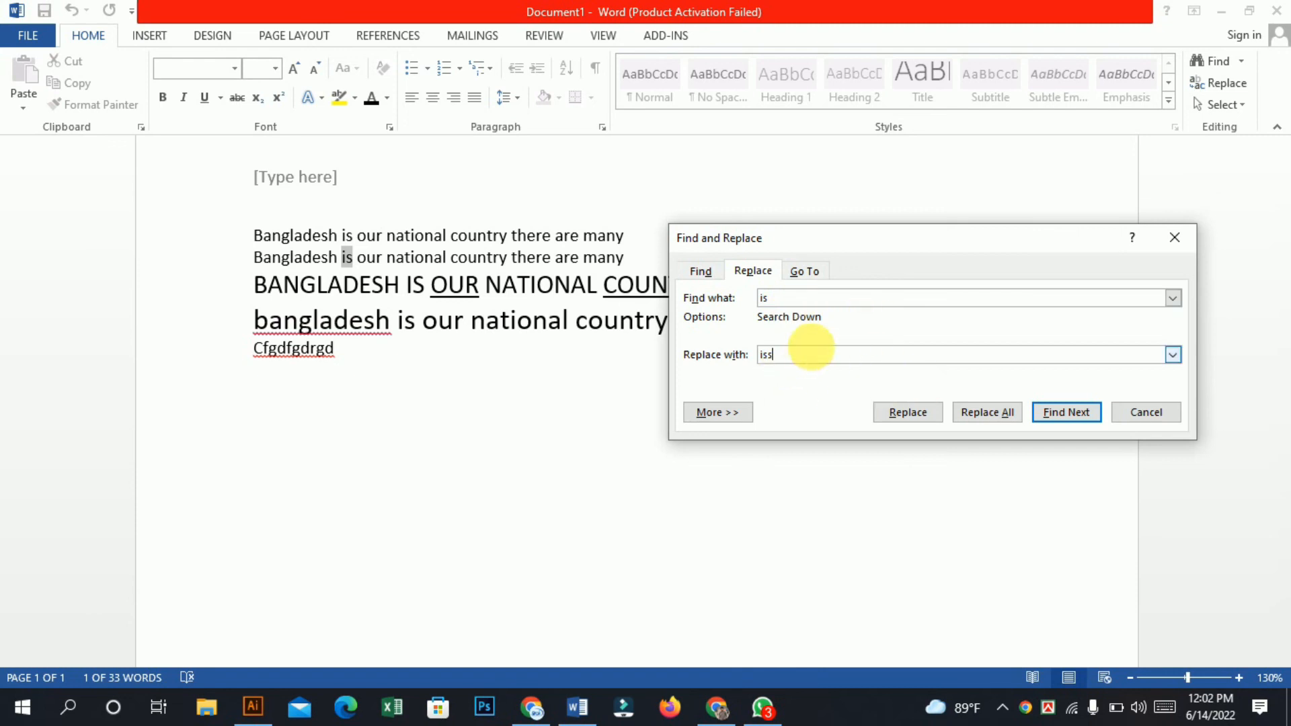
pyautogui.click(905, 412)
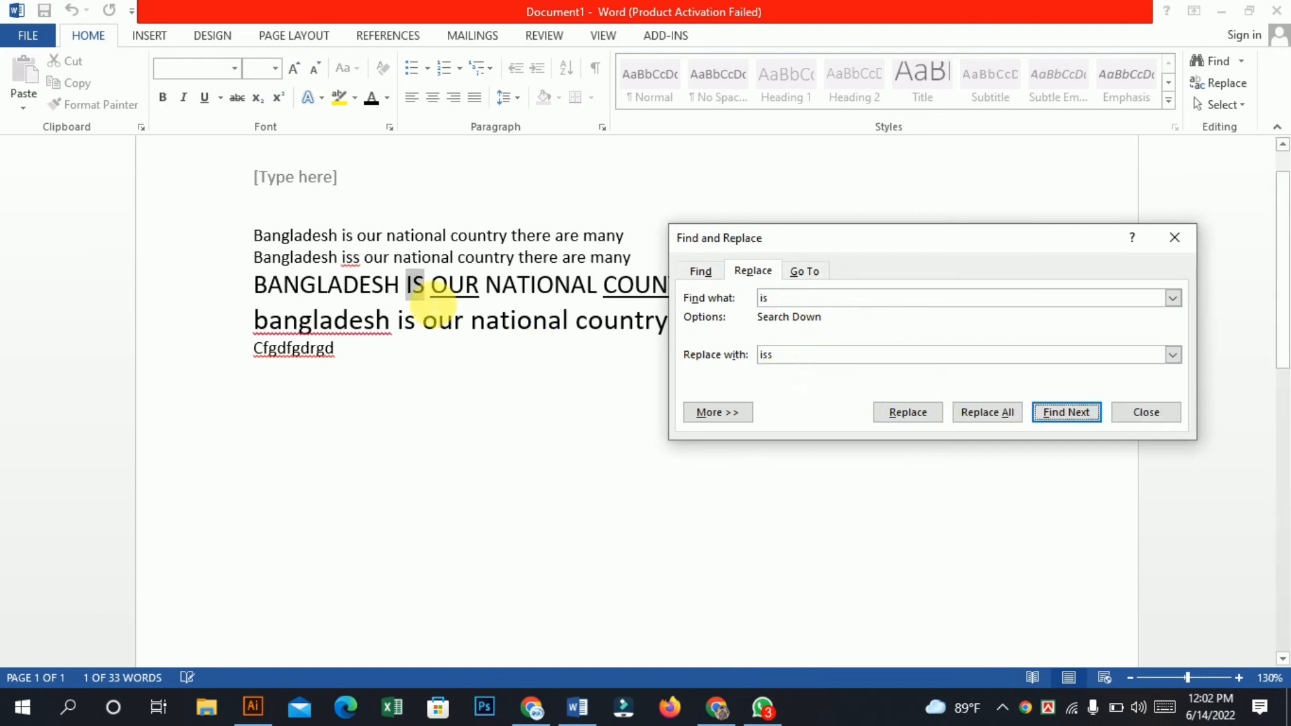
pyautogui.click(362, 266)
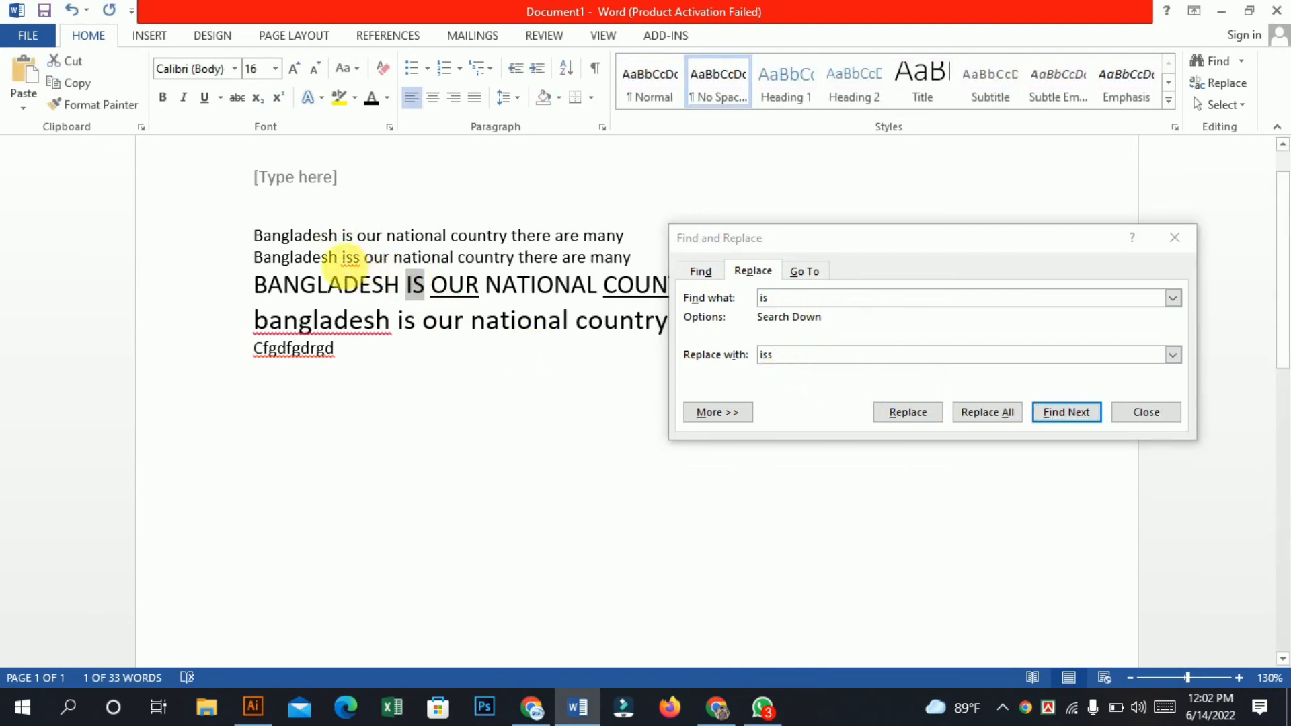
pyautogui.doubleClick(357, 263)
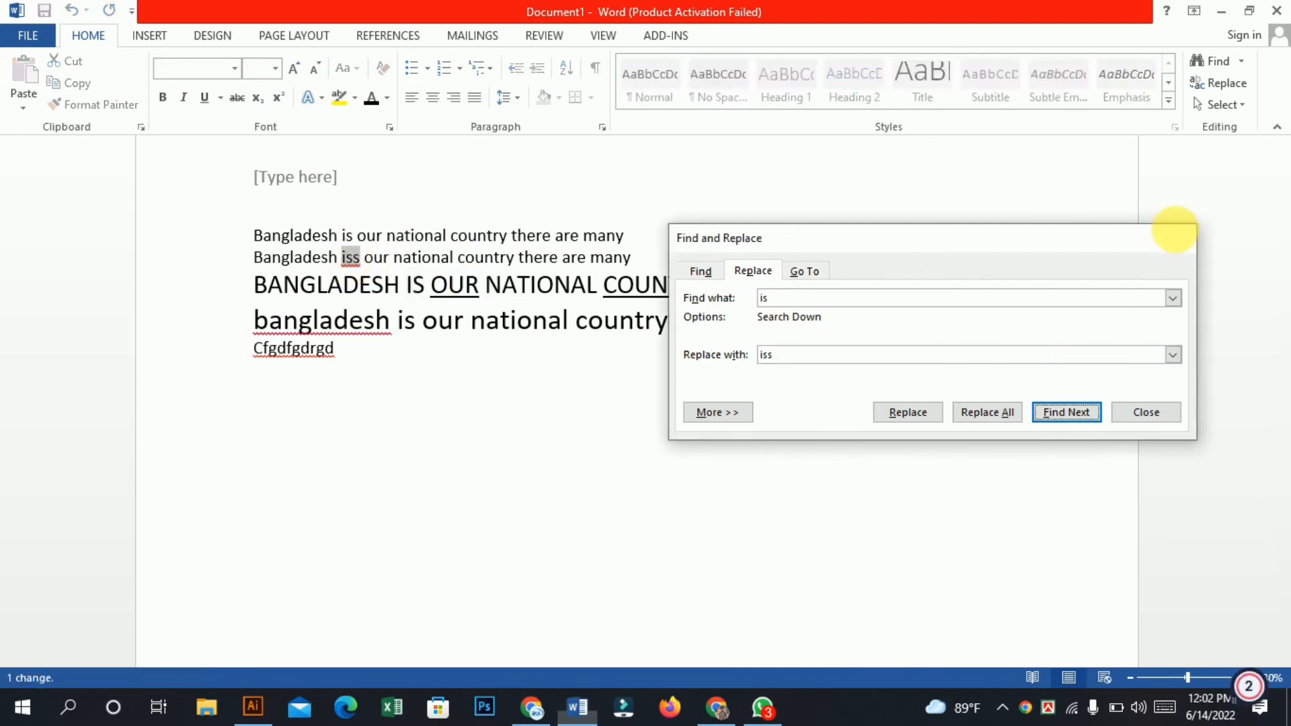
pyautogui.click(1175, 238)
# Select the entire document with Select All, clear the selection, and reselect all the sample sentences manually
pyautogui.click(1221, 106)
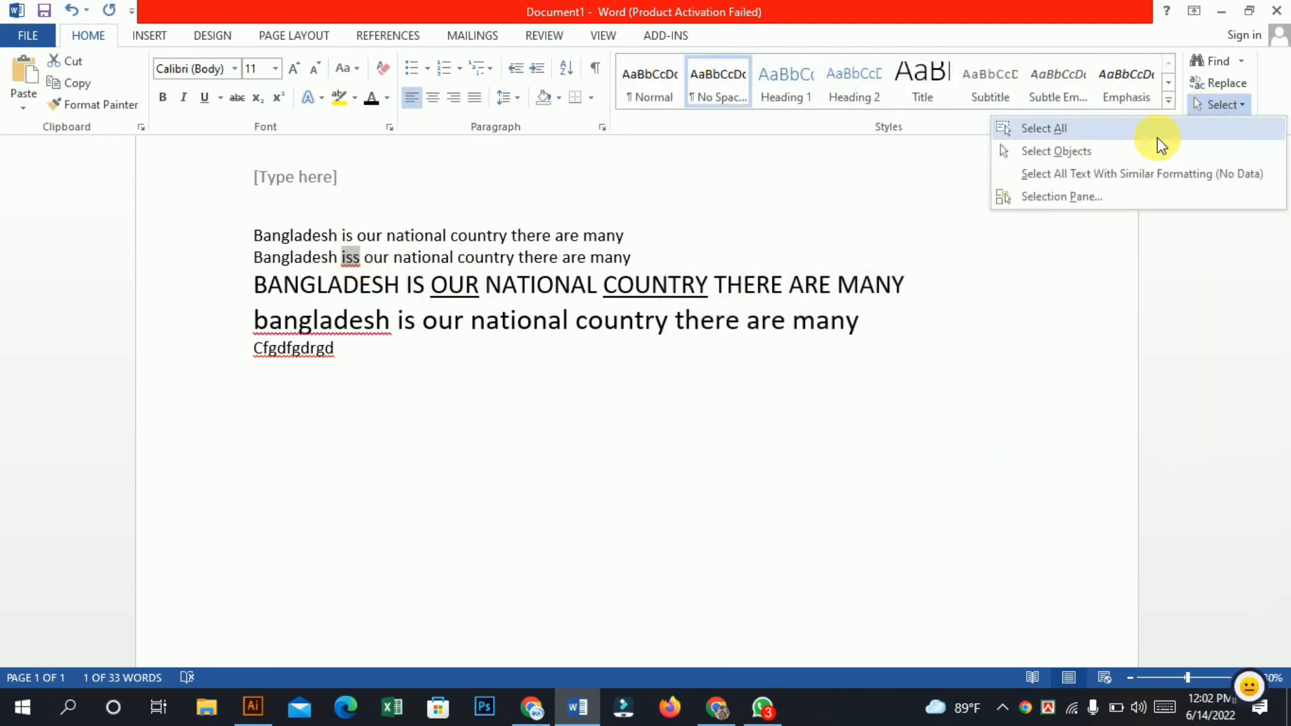
pyautogui.click(1081, 132)
pyautogui.click(871, 434)
pyautogui.moveTo(871, 434); pyautogui.dragTo(278, 214)
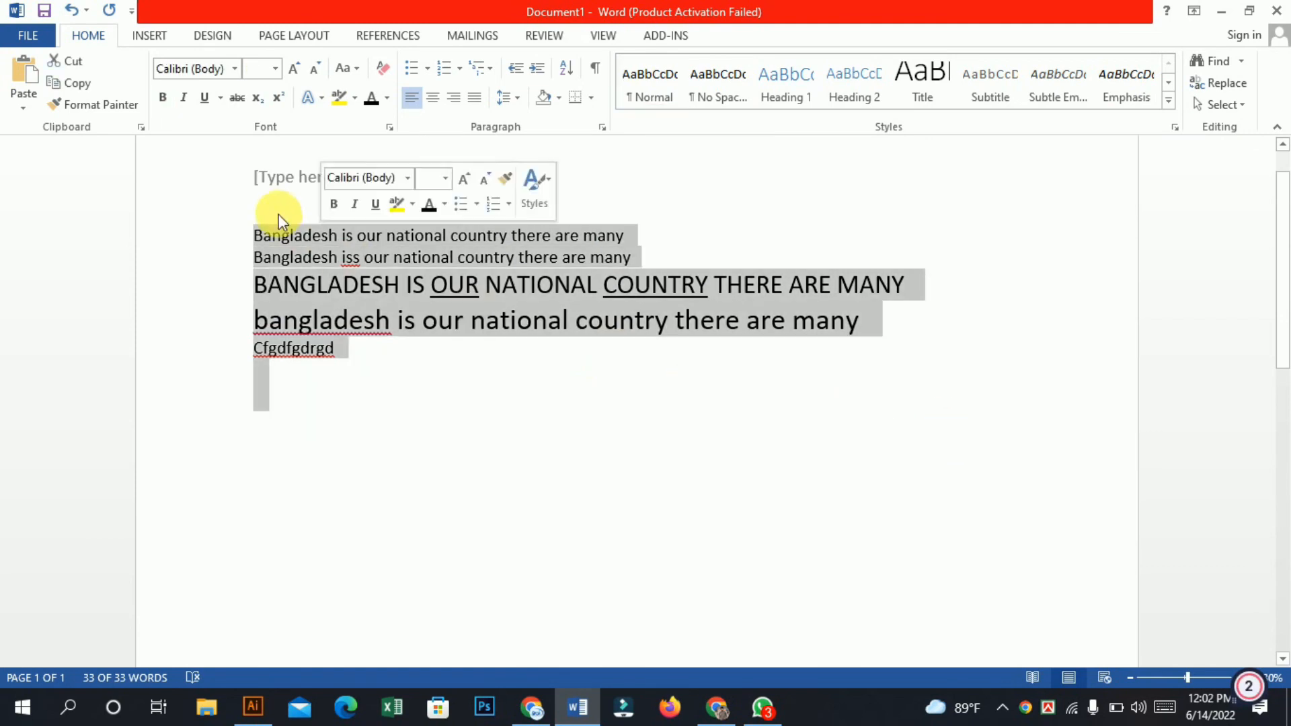
pyautogui.moveTo(798, 426); pyautogui.dragTo(82, 48)
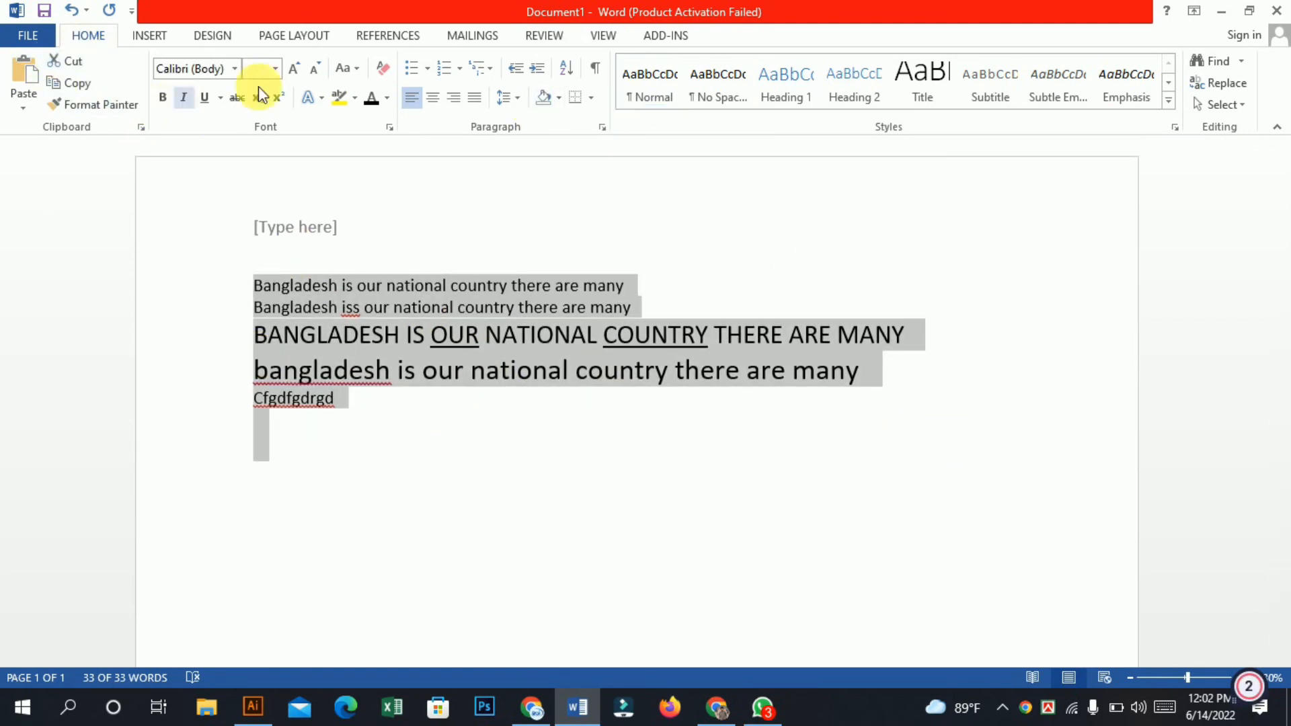
pyautogui.click(149, 39)
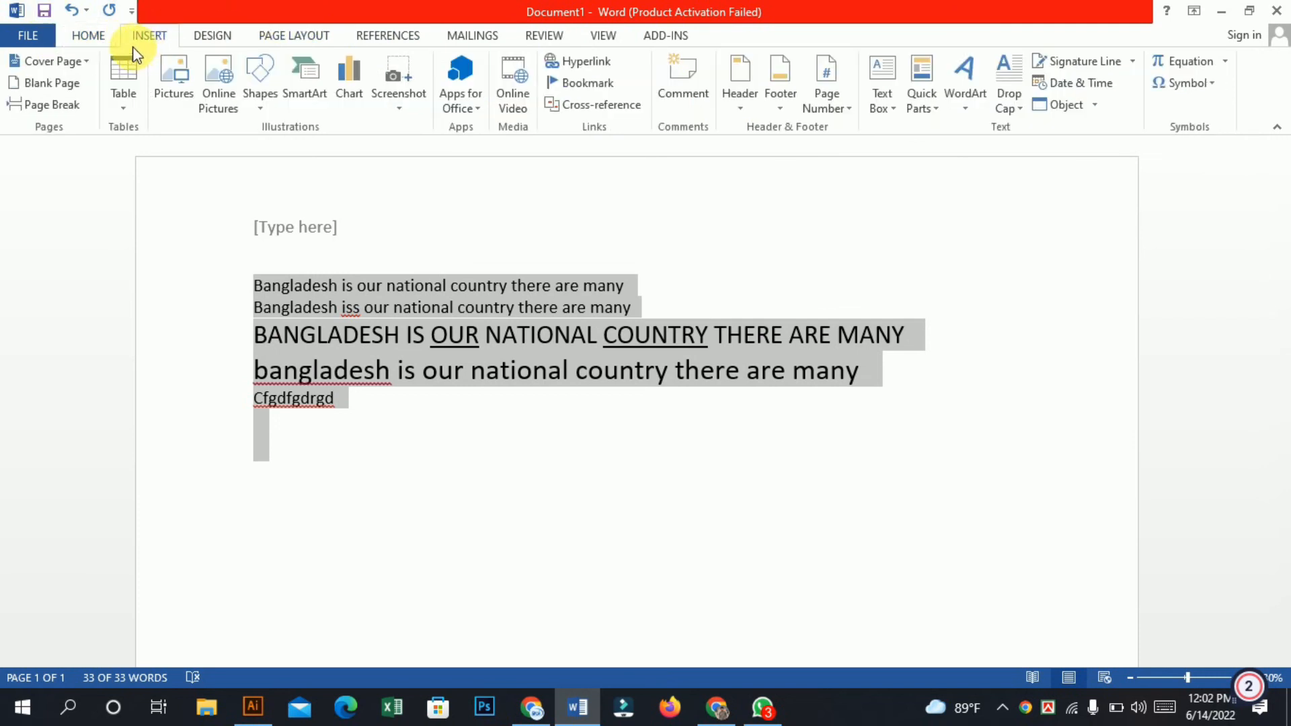
pyautogui.click(213, 37)
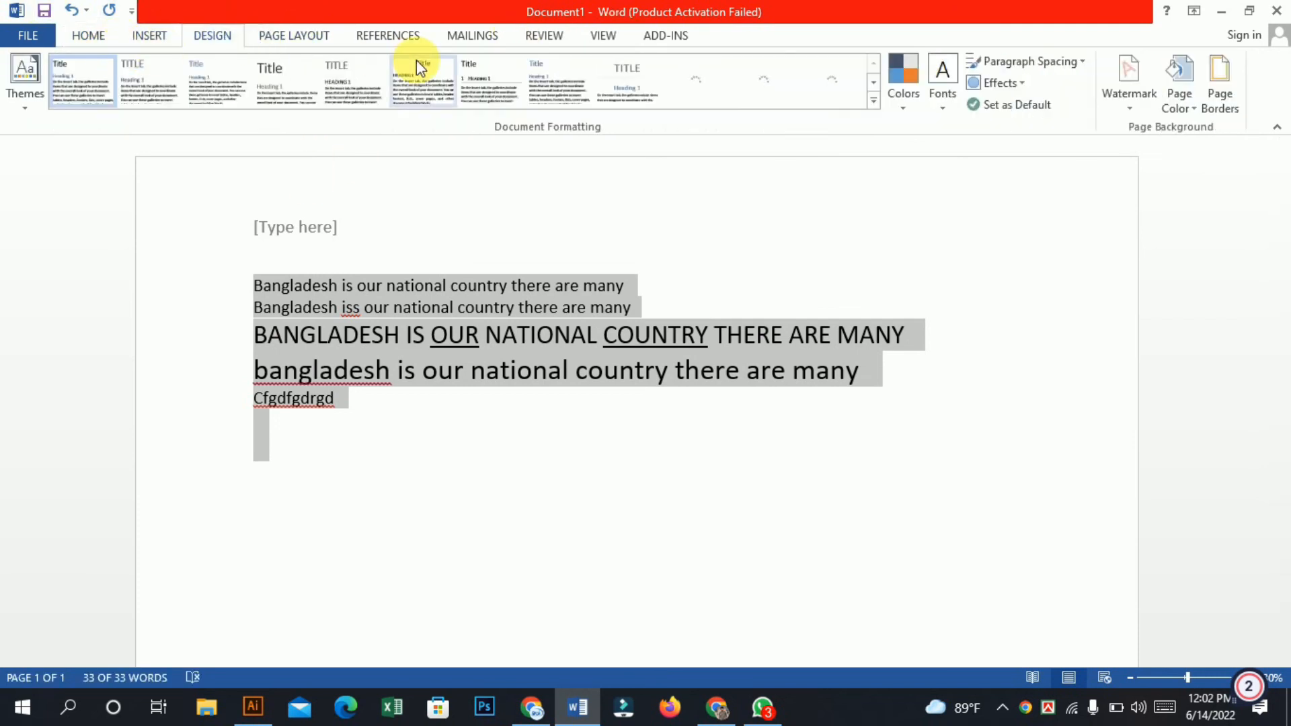
pyautogui.click(99, 39)
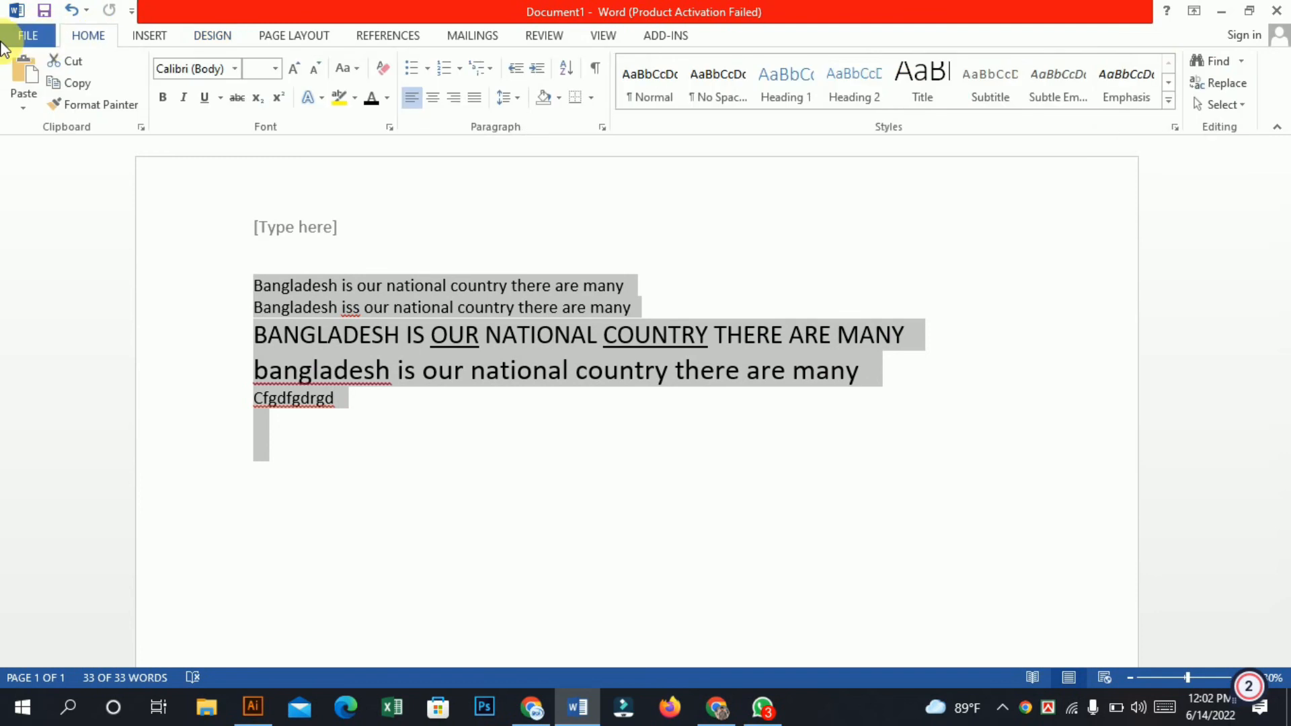
pyautogui.click(28, 35)
pyautogui.click(28, 24)
# Select all the sample text once more, look over the page and clear the selection
pyautogui.click(822, 495)
pyautogui.moveTo(822, 496); pyautogui.dragTo(225, 222)
pyautogui.scroll(-5, 666, 355)
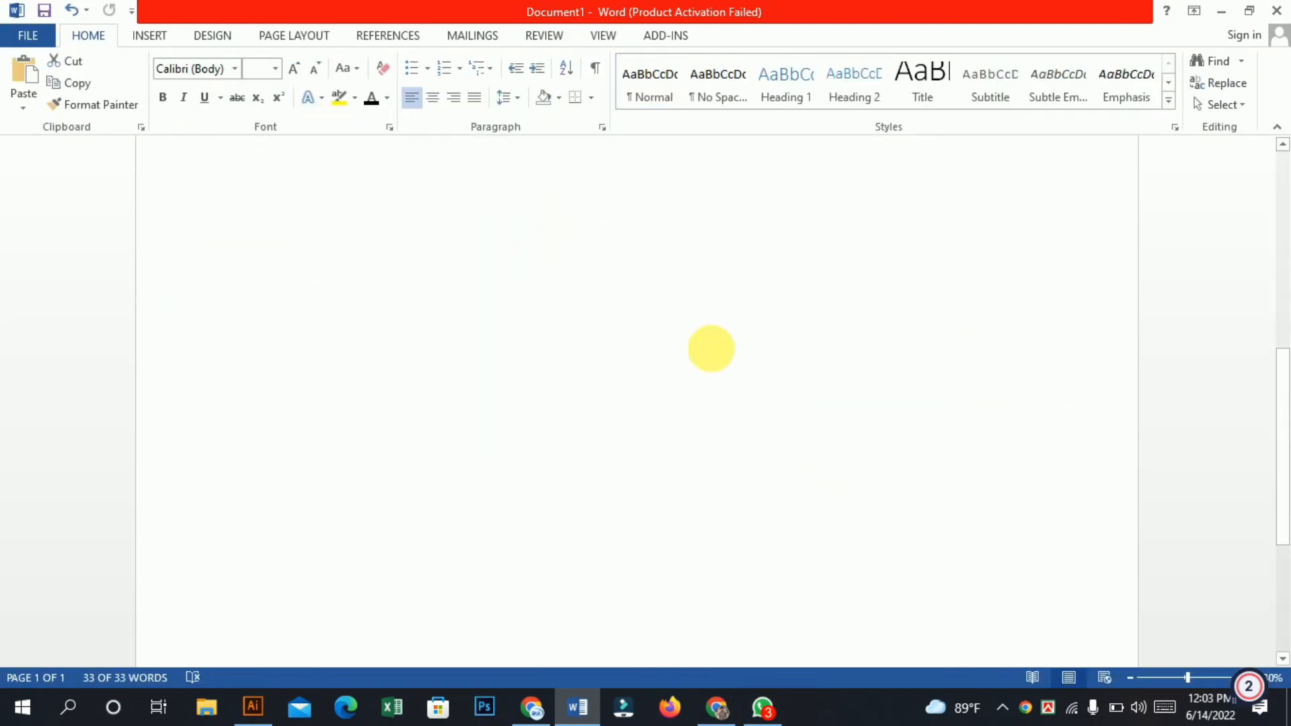
pyautogui.scroll(5, 509, 430)
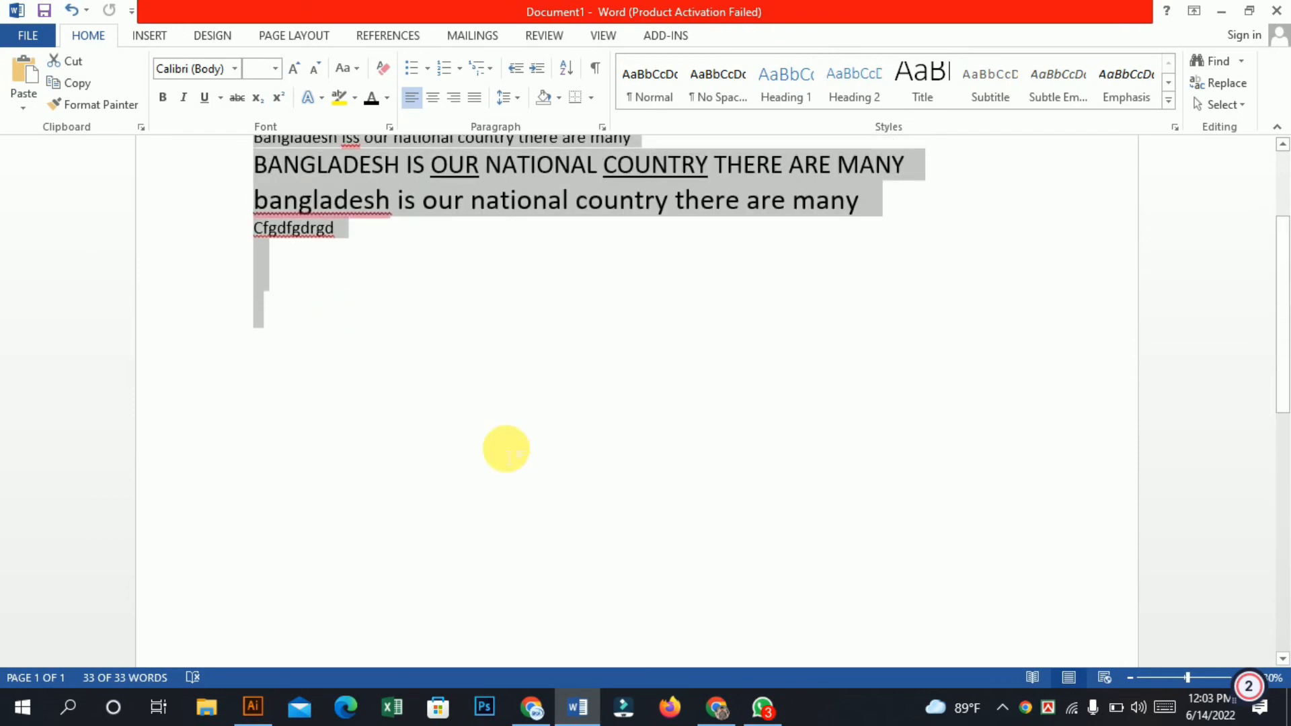
pyautogui.scroll(3, 444, 414)
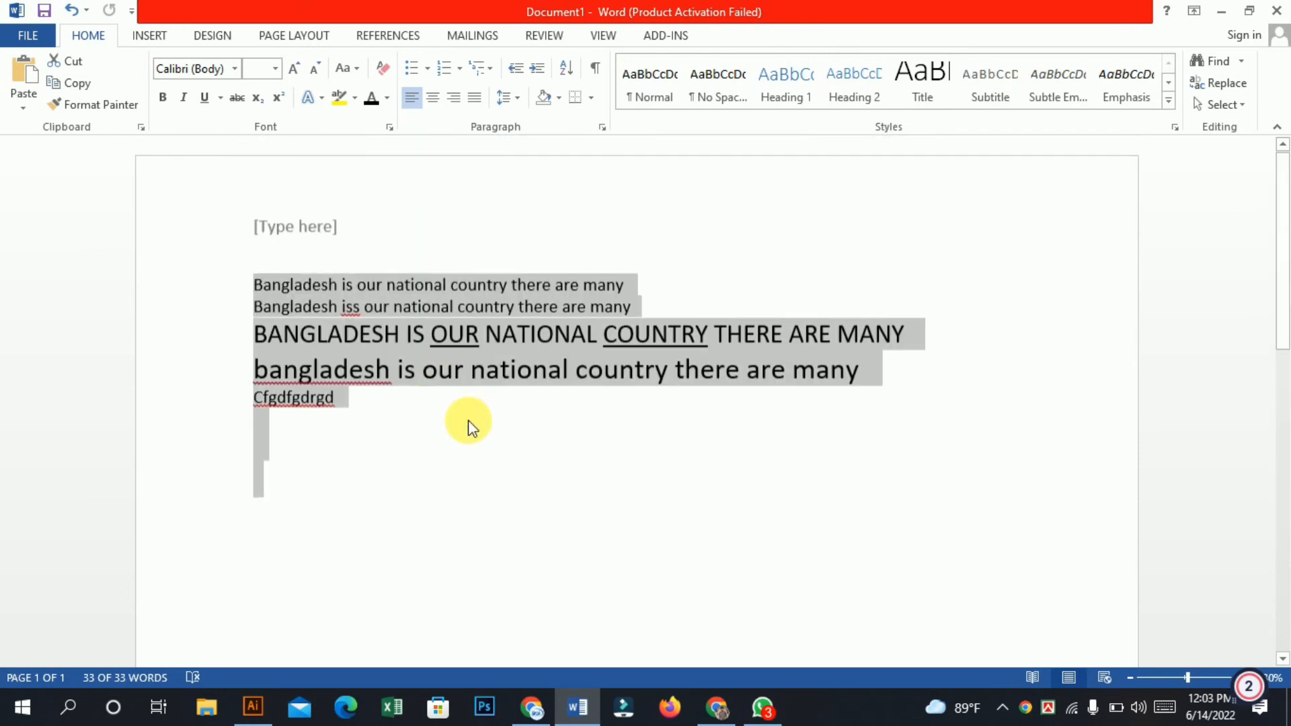
pyautogui.click(433, 477)
pyautogui.moveTo(122, 145); pyautogui.dragTo(115, 143)
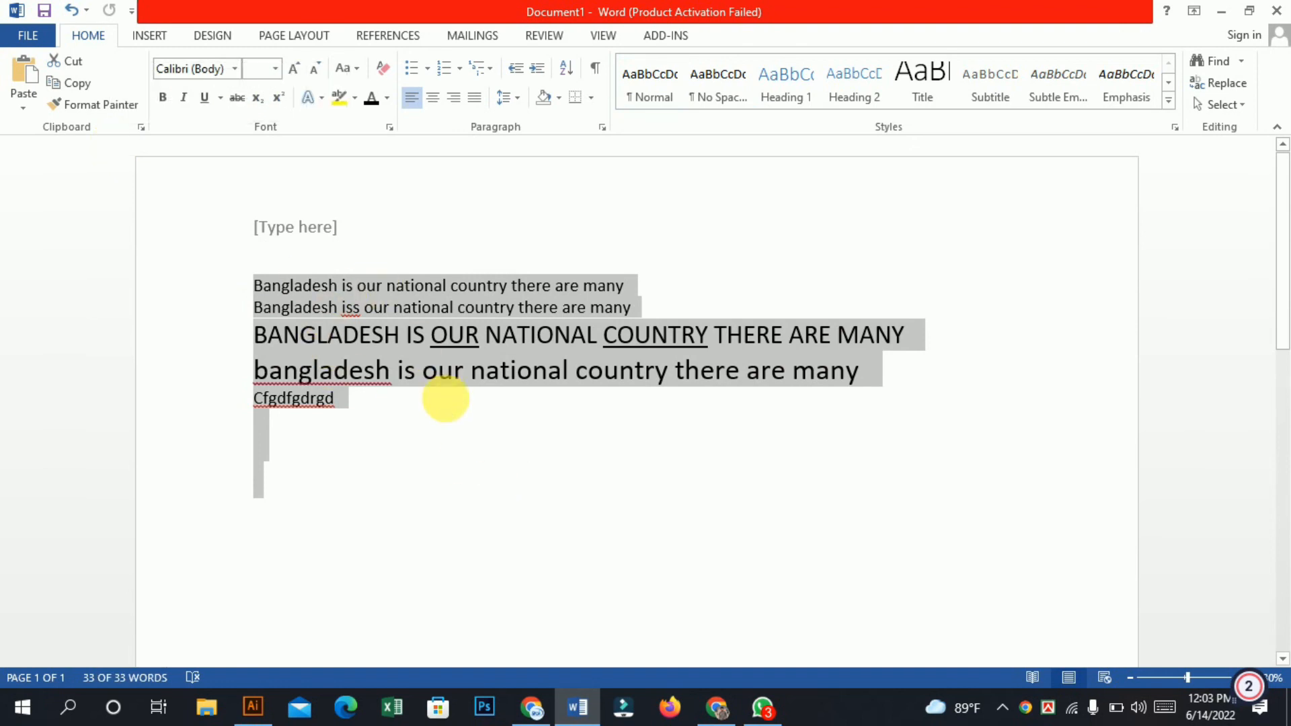
pyautogui.click(446, 402)
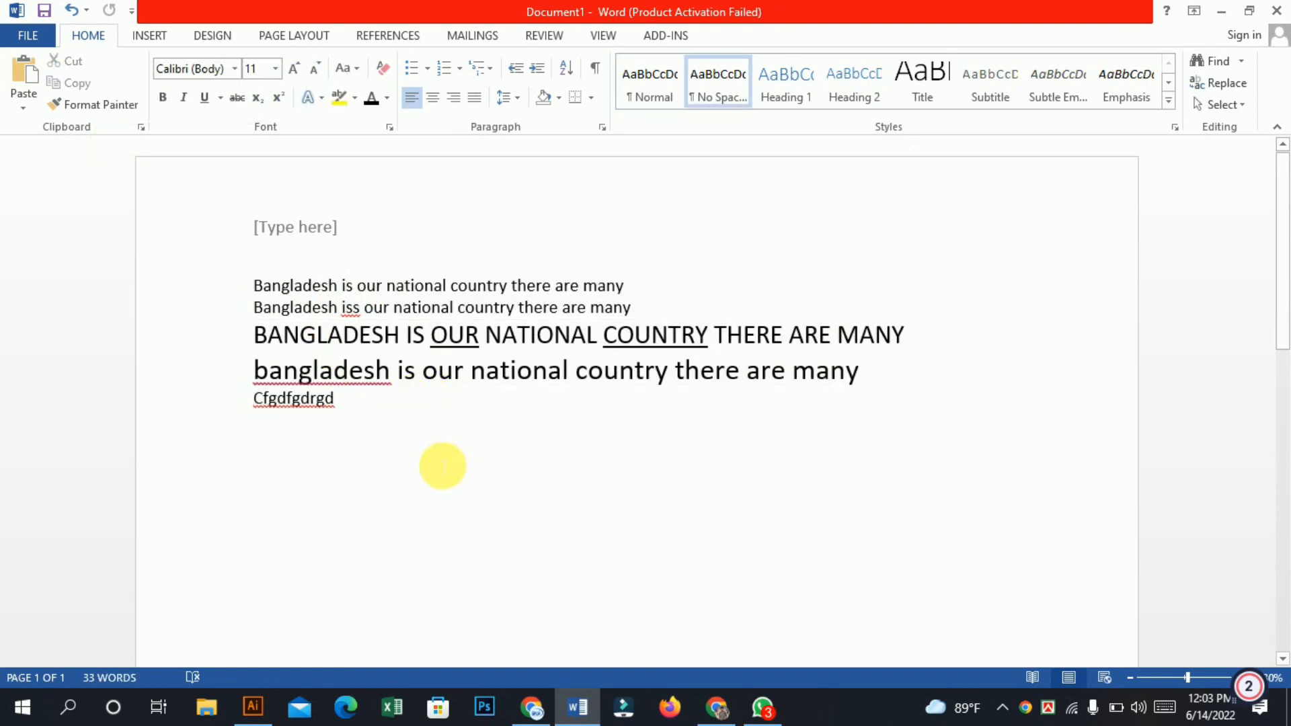